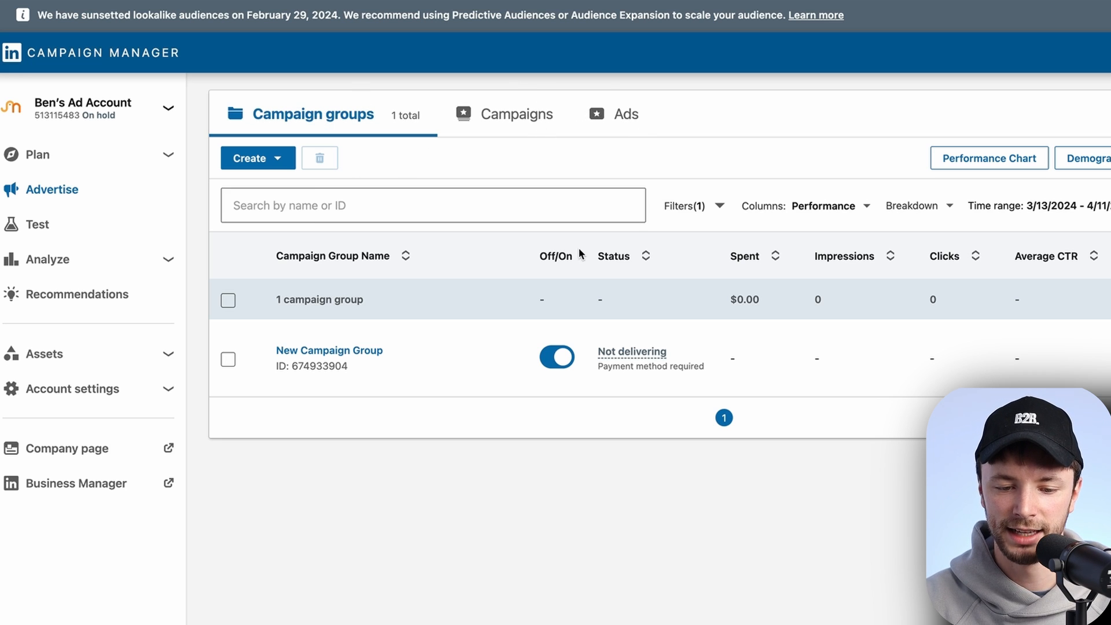
Step: Create a new campaign group named "First Touch - Software Dev - UK"
left_click(254, 159)
left_click(249, 239)
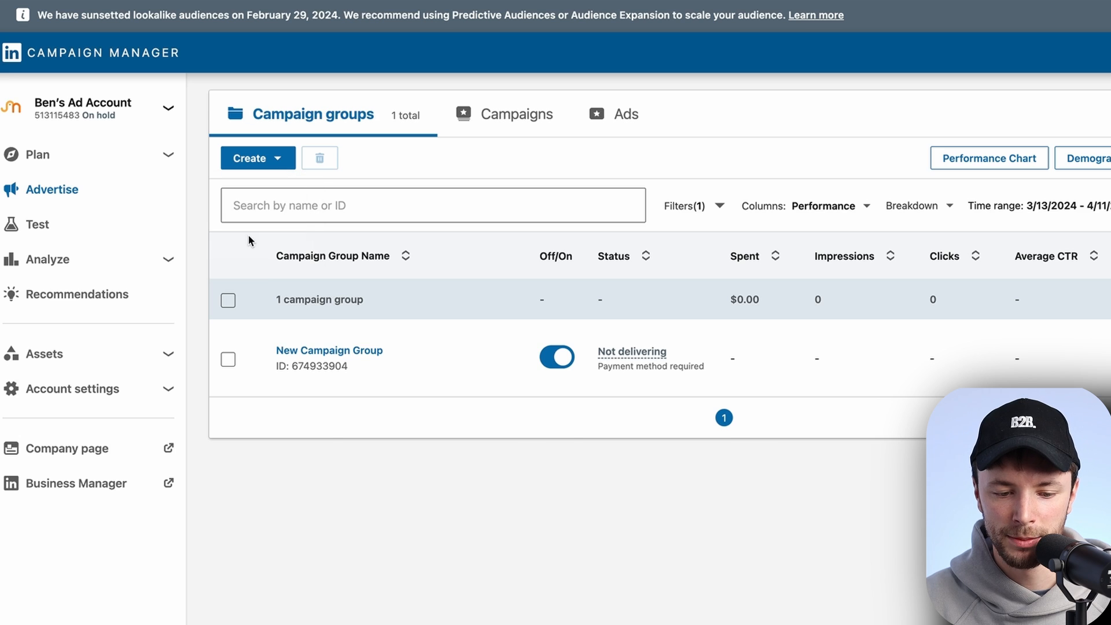
scroll(648, 263, "down", 1)
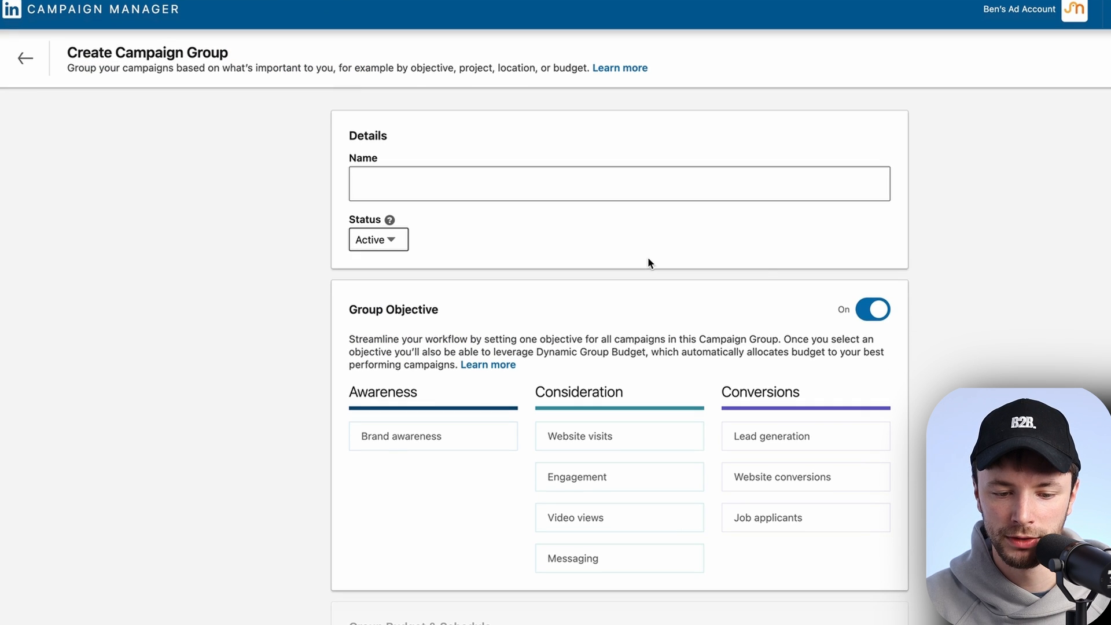
left_click(509, 187)
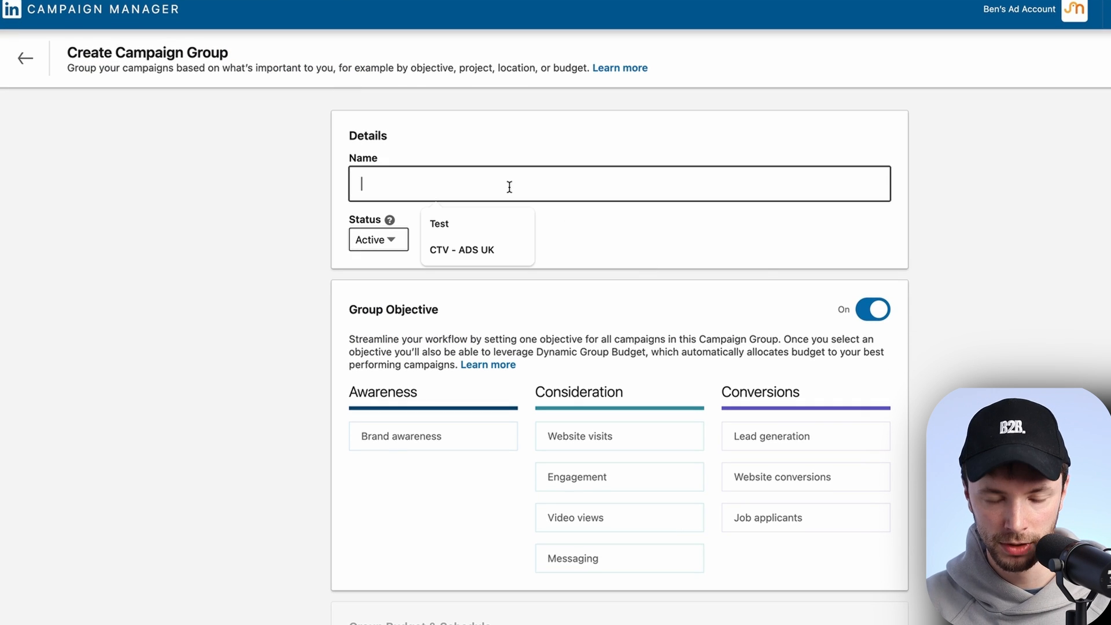
type("First Touch ")
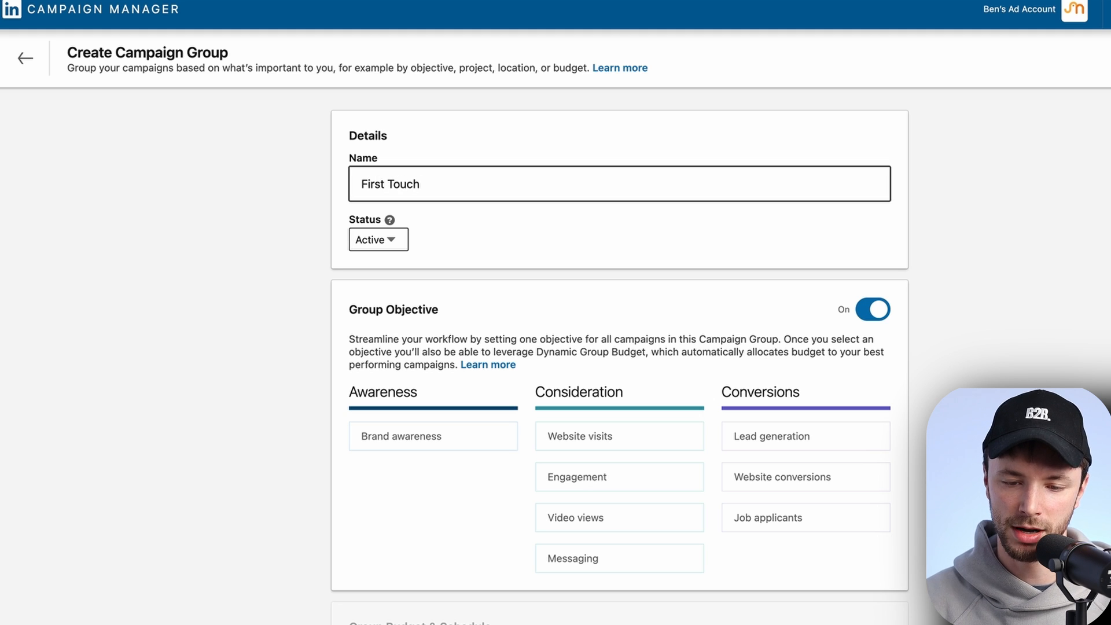
type("-")
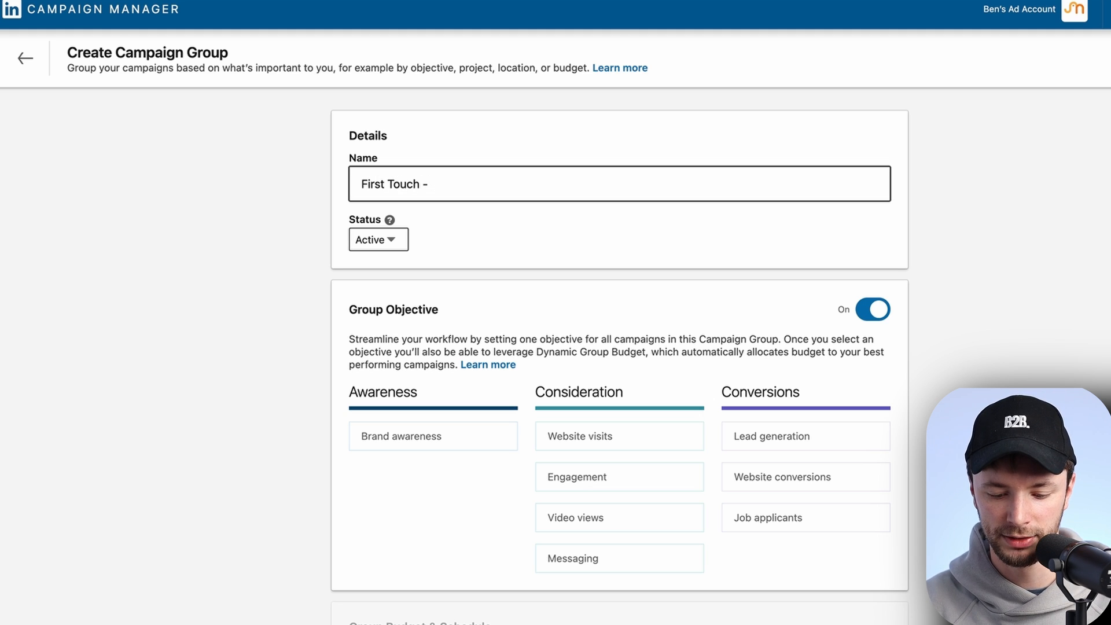
type(" So")
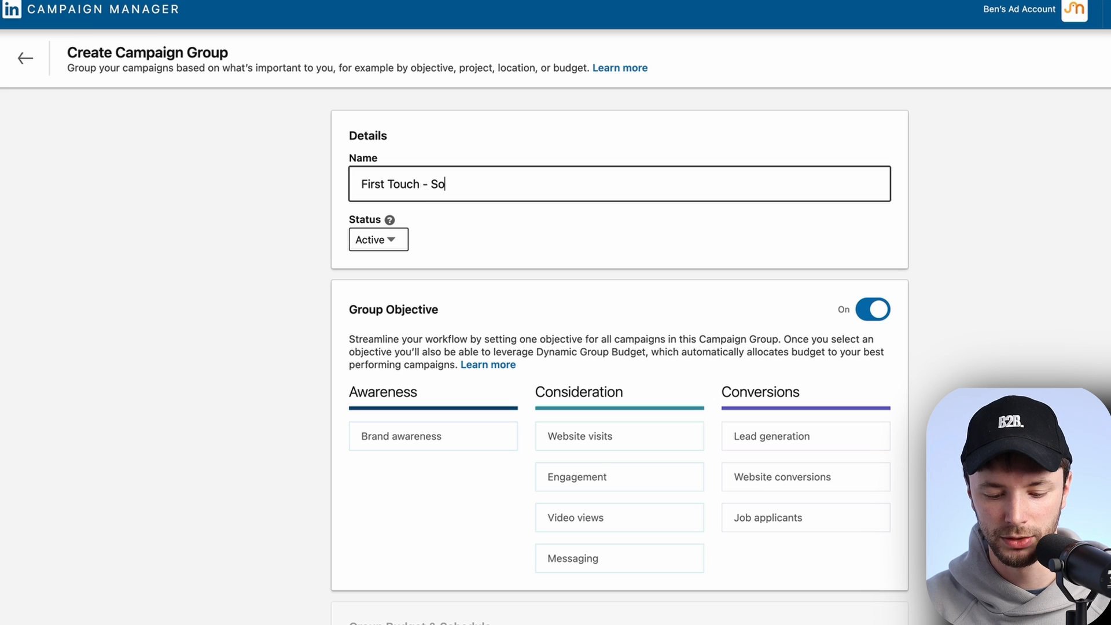
type("ftware ")
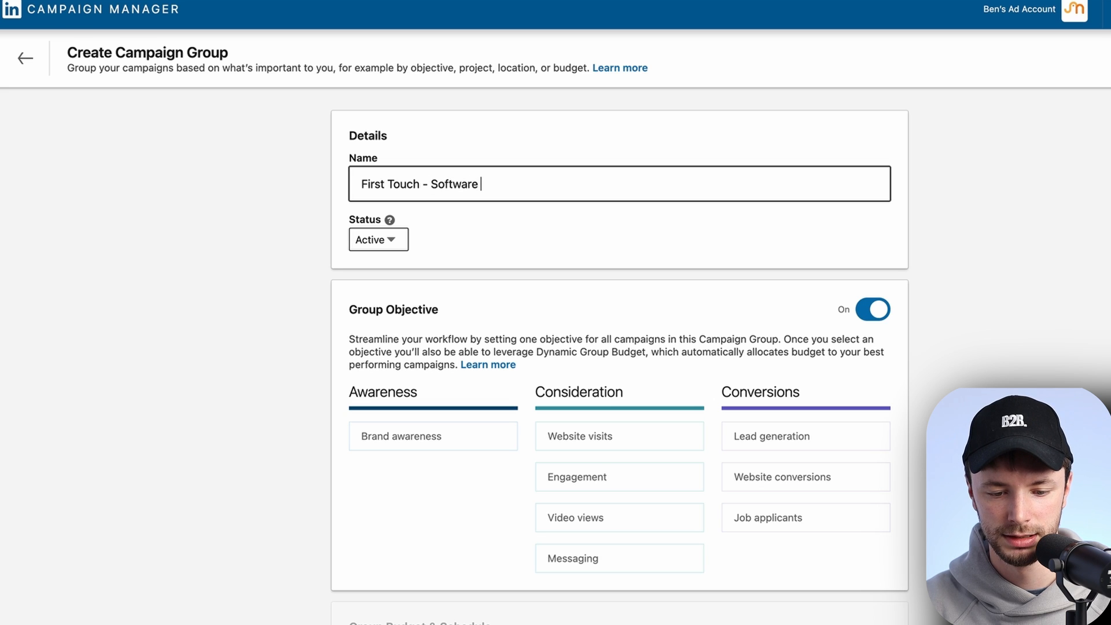
type("Dev")
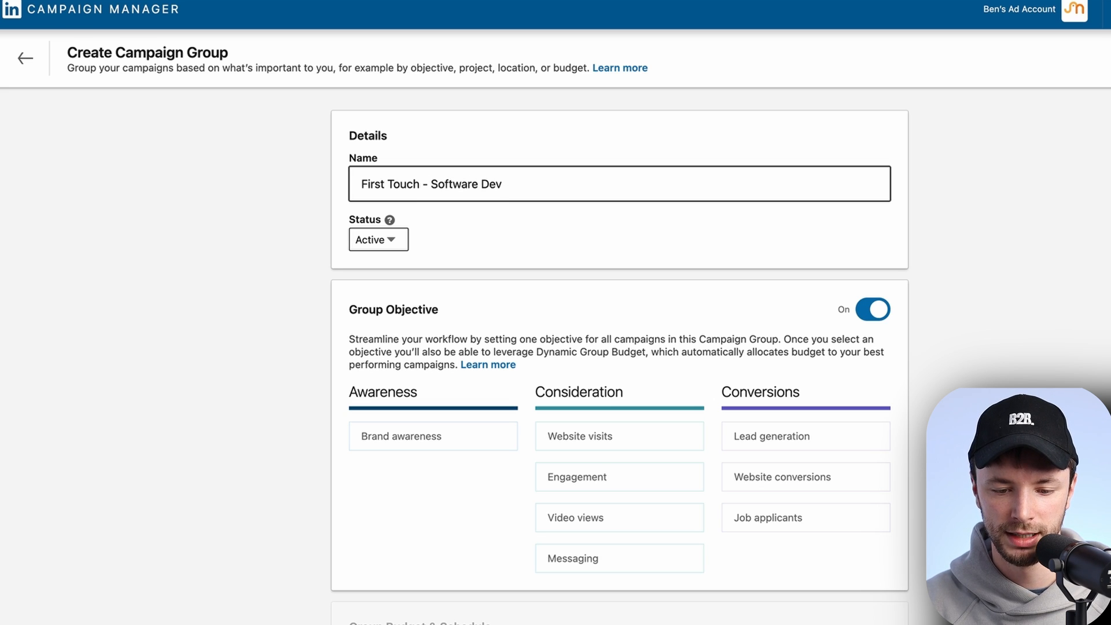
type(" - UK")
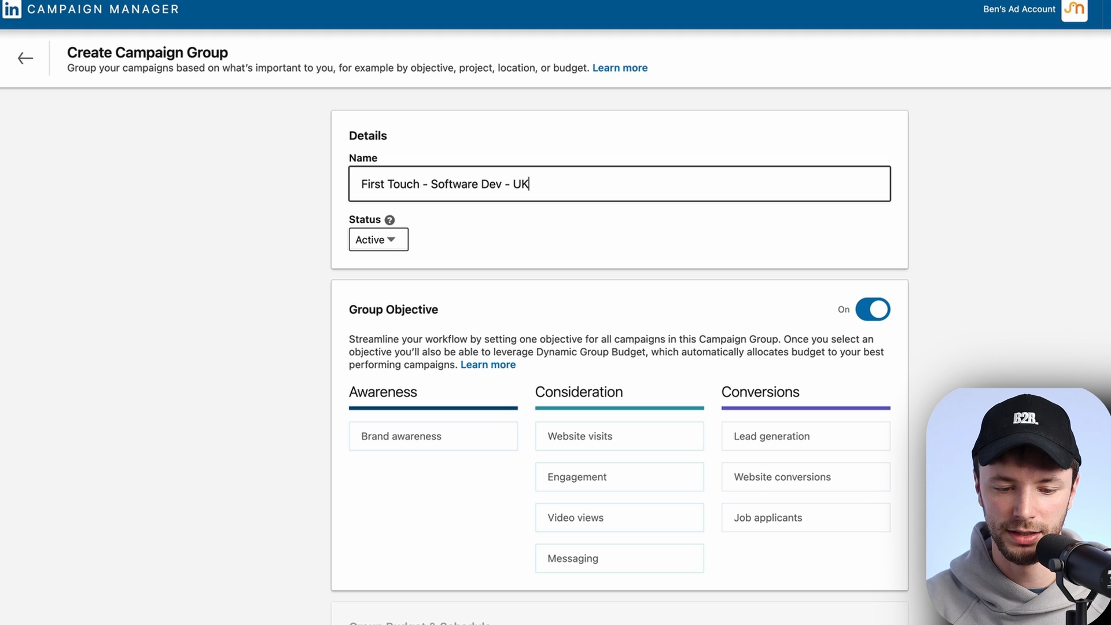
left_click(438, 253)
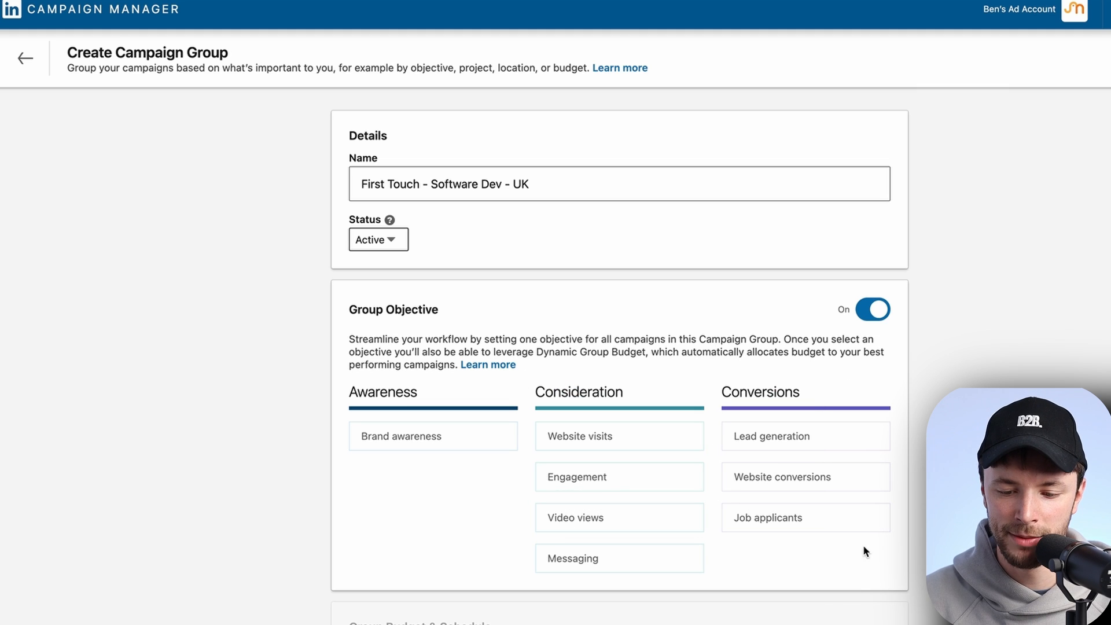
Step: Turn off the group objective for the new campaign group and save the group
left_click(873, 313)
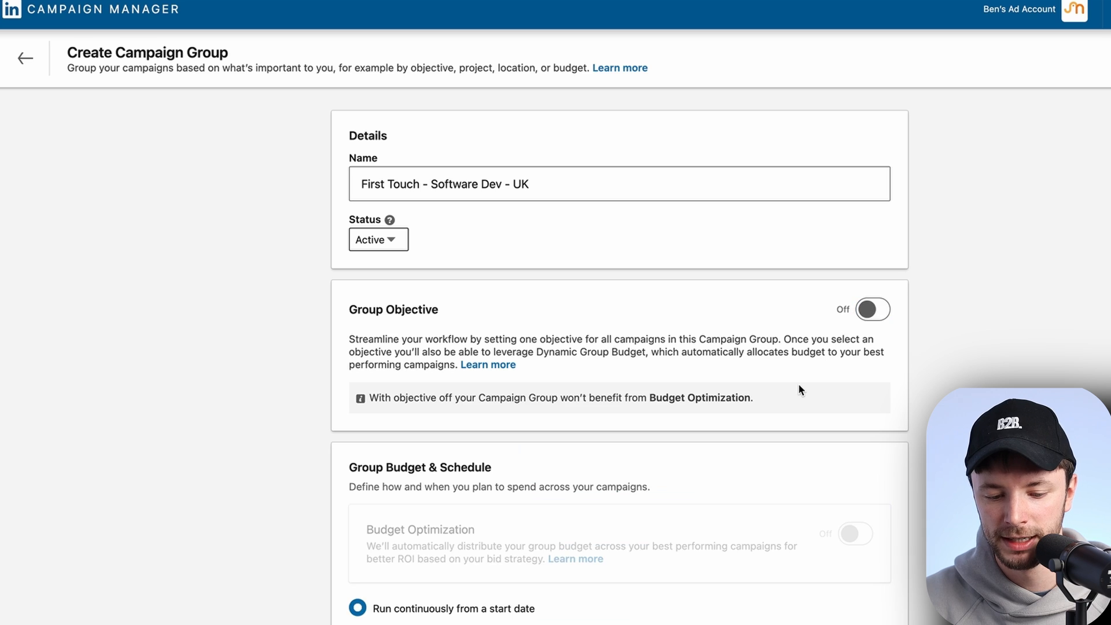
scroll(461, 494, "down", 3)
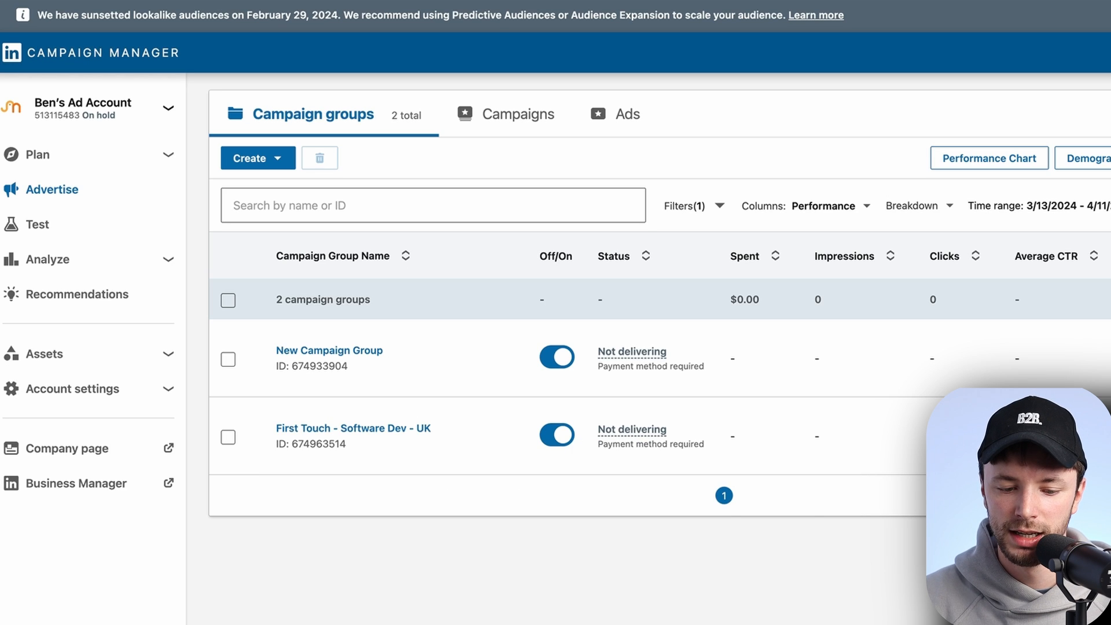
Step: Start a new campaign inside the "First Touch - Software Dev - UK" group and proceed to its campaign setup
mouse_move(541, 459)
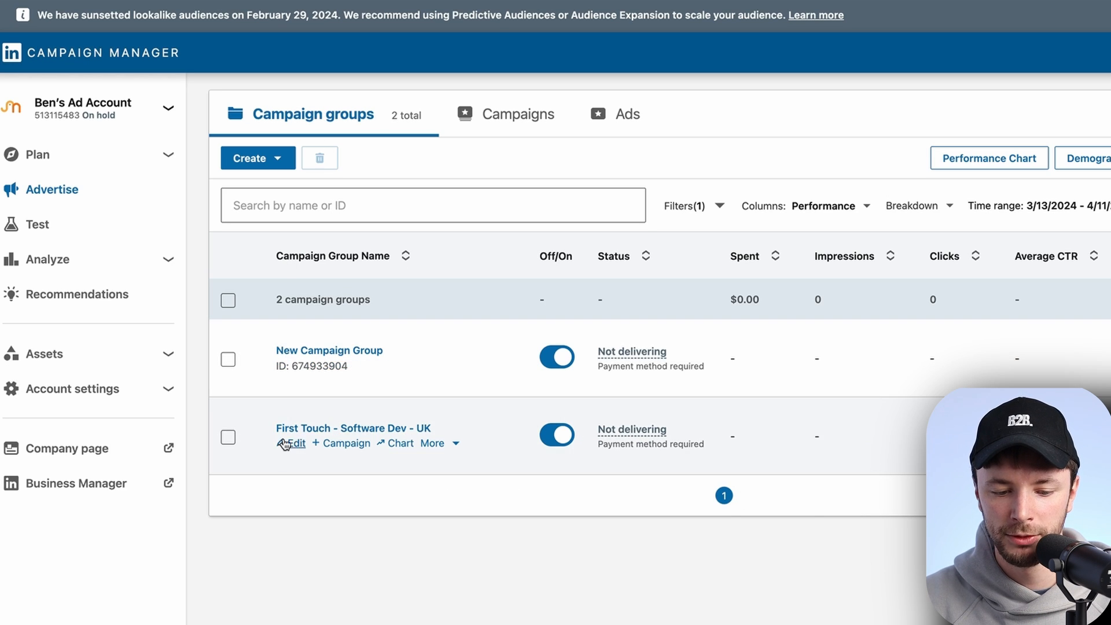
left_click(301, 429)
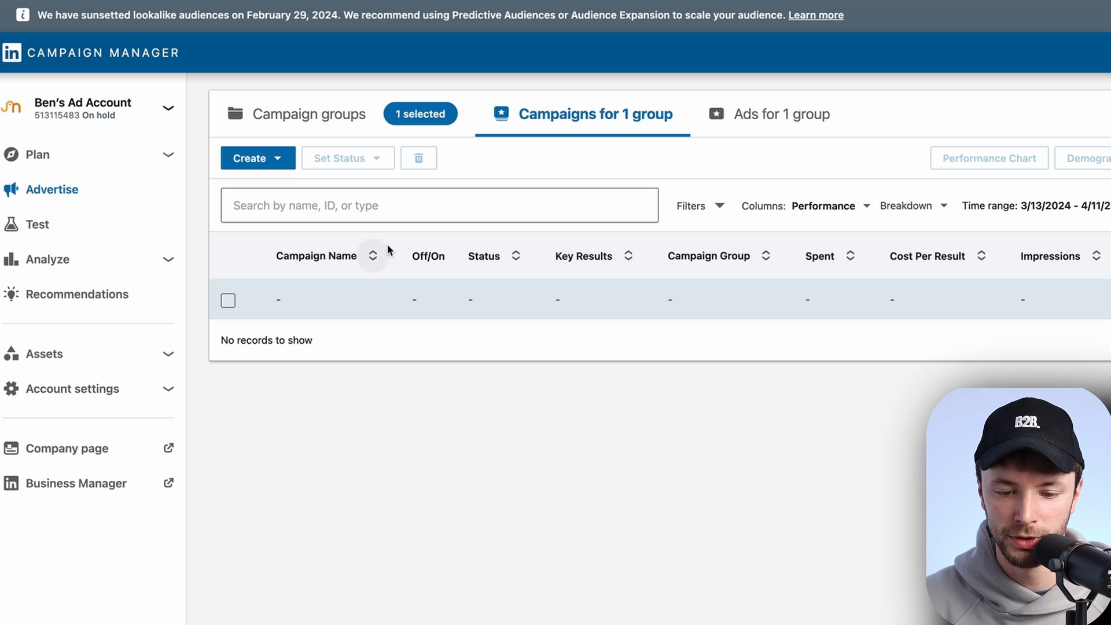
left_click(270, 164)
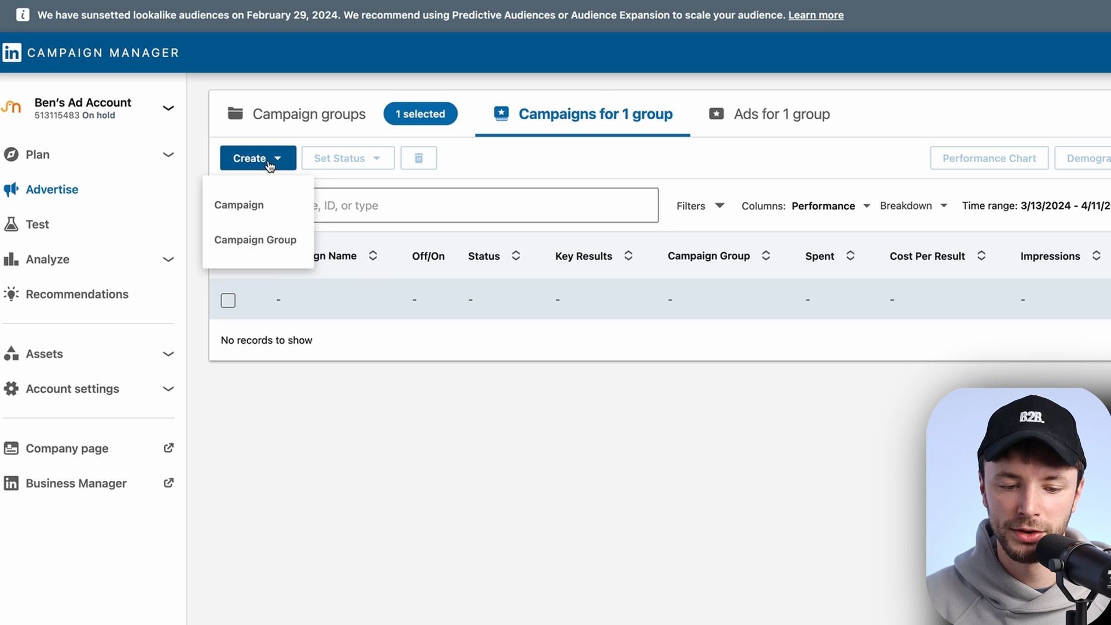
left_click(258, 206)
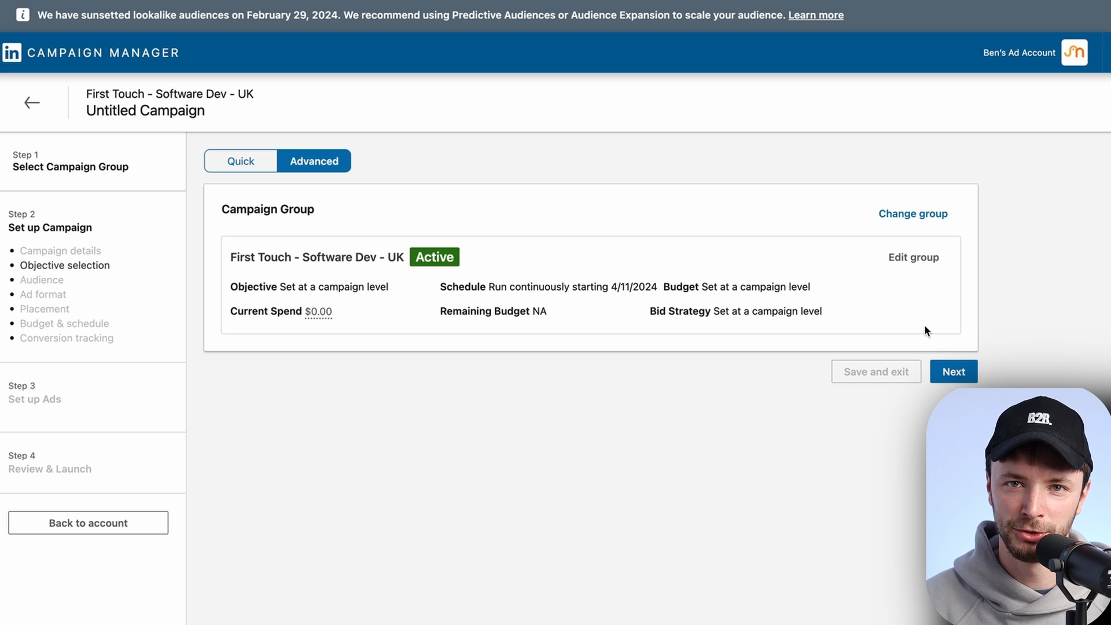
left_click(955, 374)
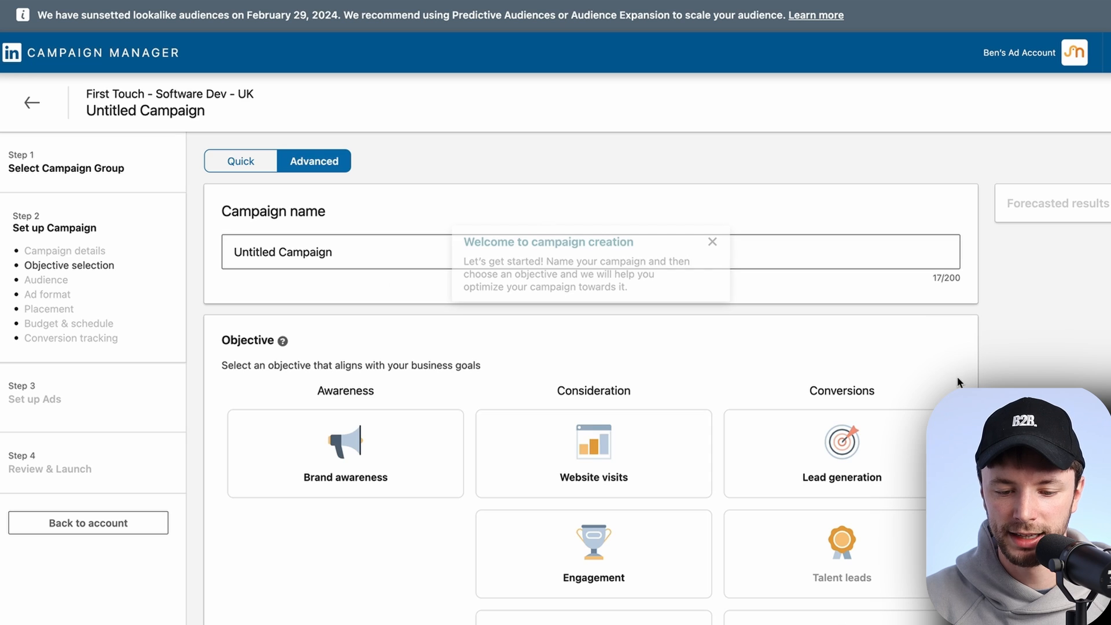
Step: Replace the default campaign name with the opening text "Senior Management - "
triple_click(346, 249)
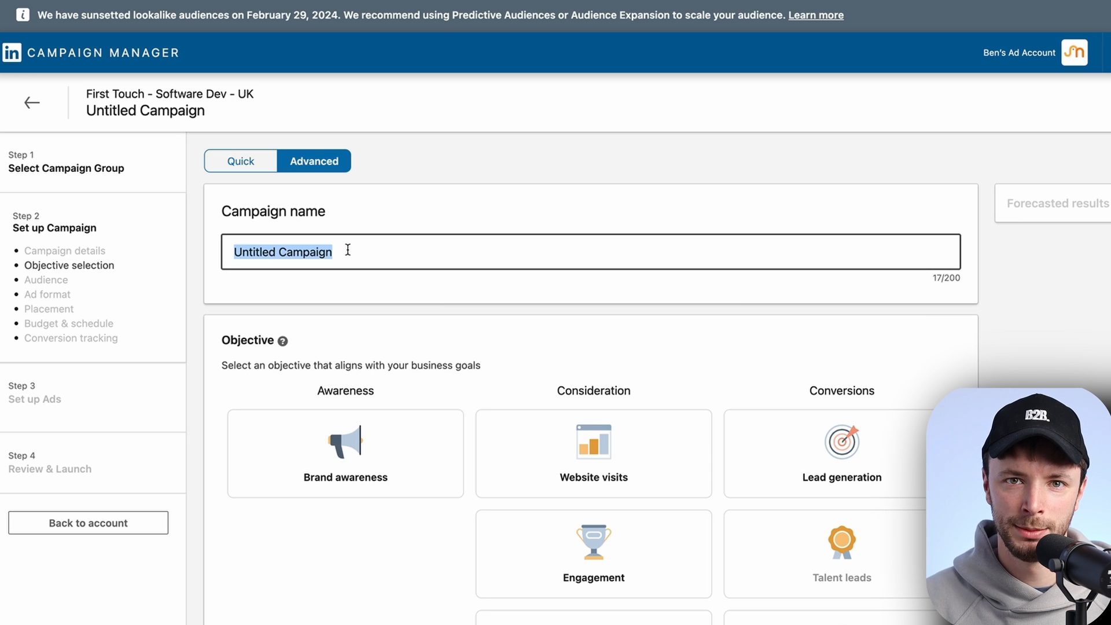
type("Se")
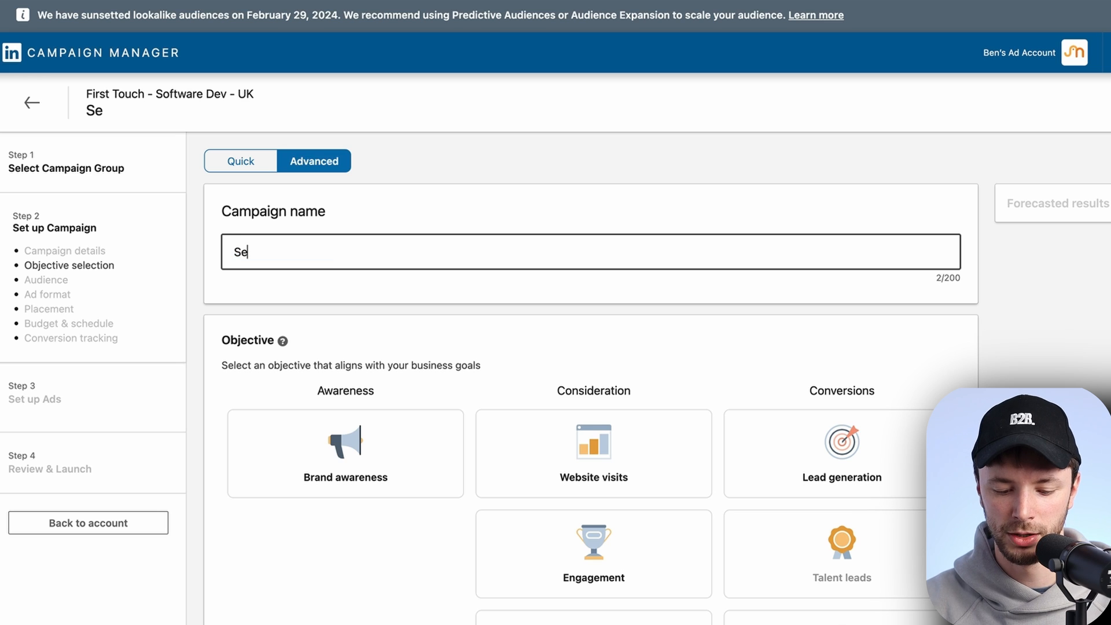
type("nior Manag")
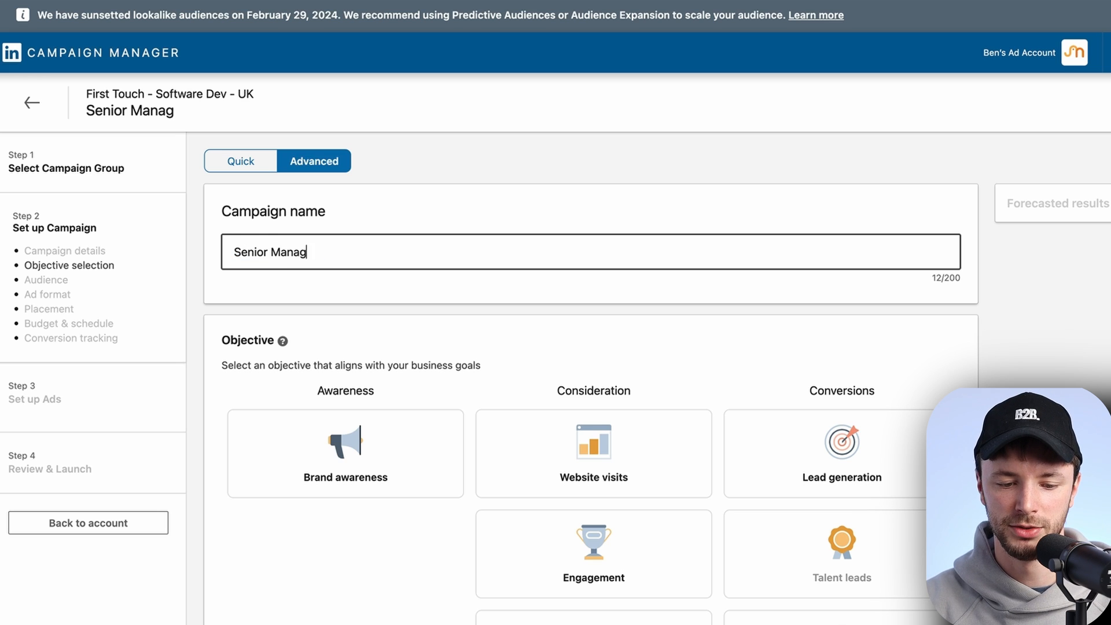
type("ement ")
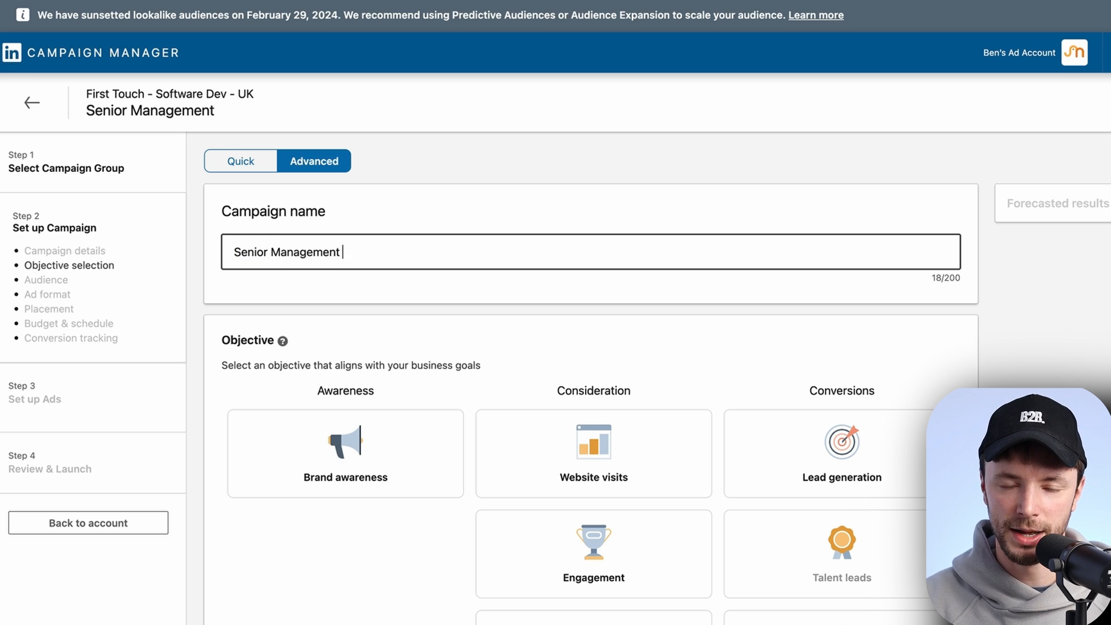
type("- ")
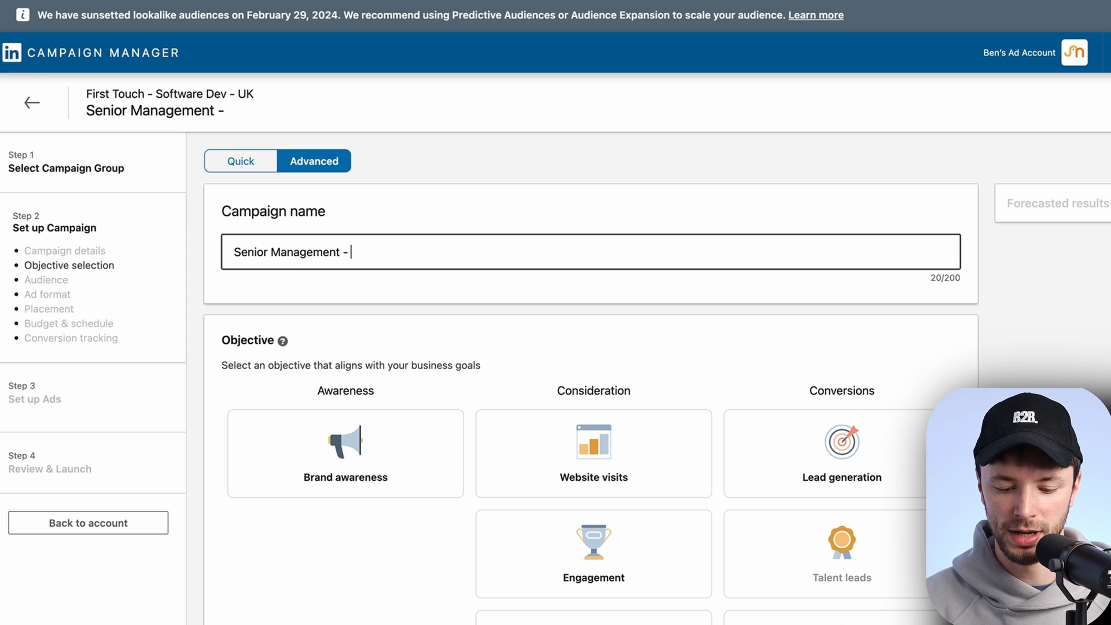
type("Single Im")
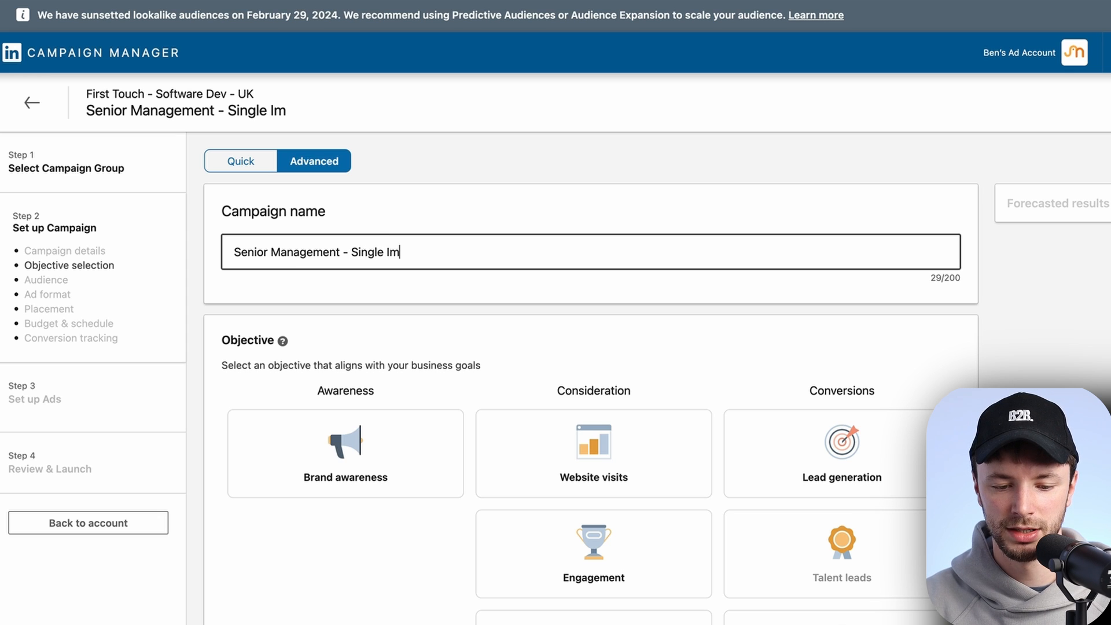
key("BackSpace")
key("BackSpace")
key("BackSpace")
key("BackSpace")
key("BackSpace")
key("BackSpace")
key("BackSpace")
key("BackSpace")
key("BackSpace")
Step: Complete the campaign name so it reads "Senior Management - Thought Leadership Ad - Engagement"
type("T")
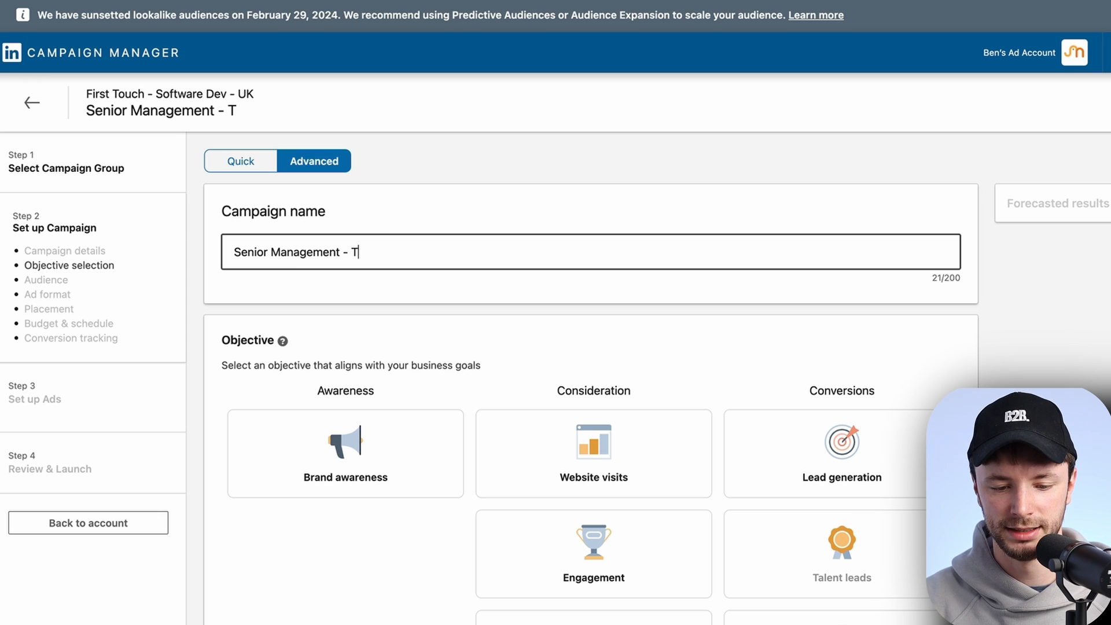
type("hought Leaders")
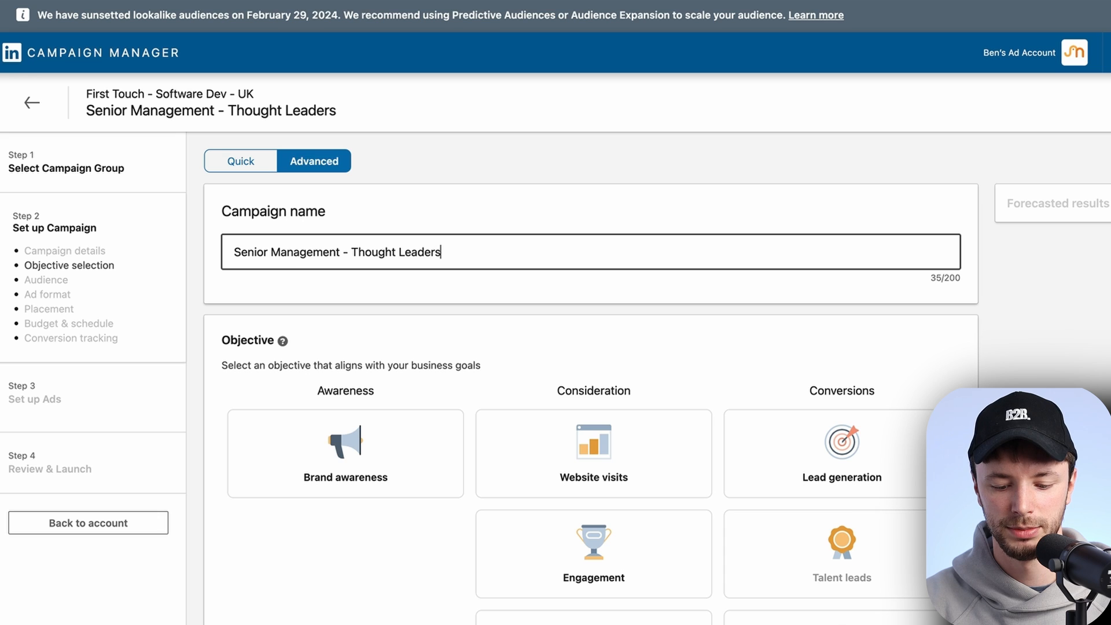
type("hip a")
key("BackSpace")
type("Ad - ")
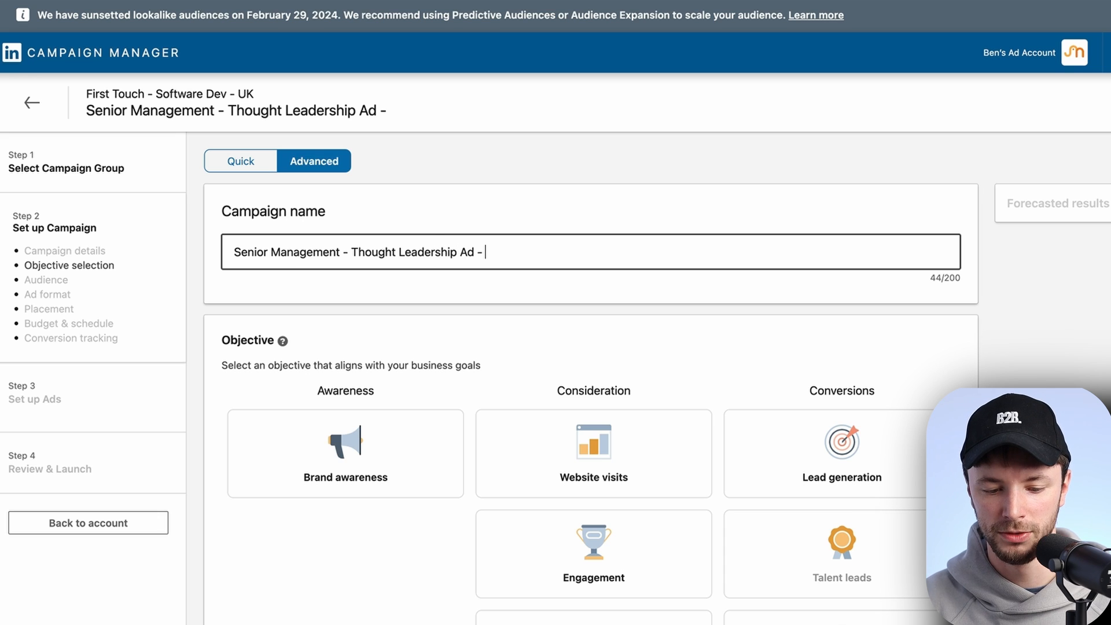
type("ra")
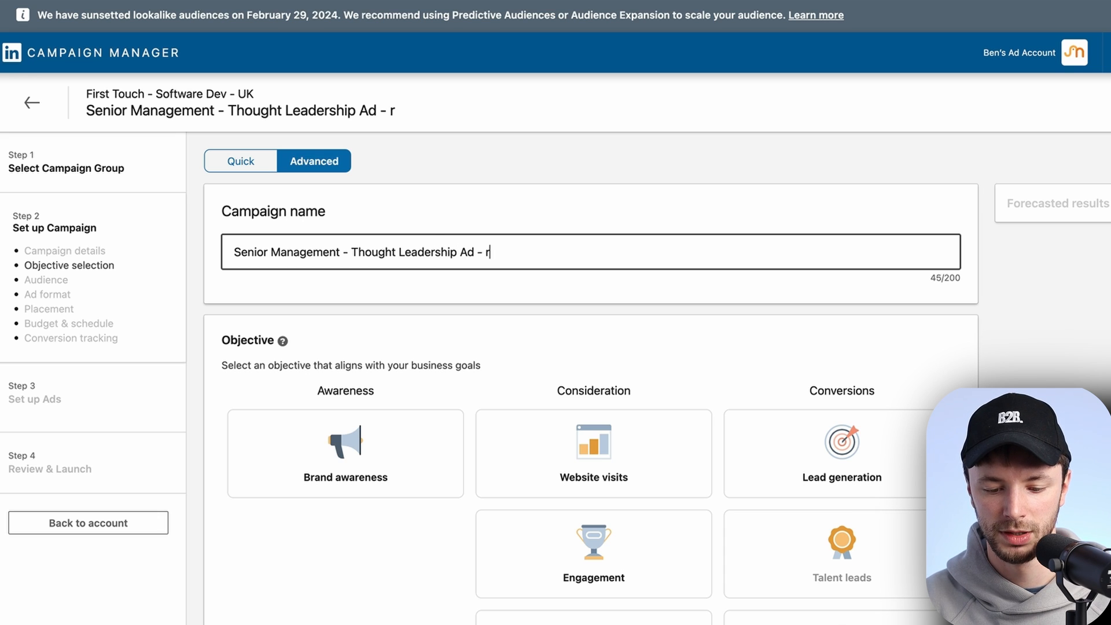
key("BackSpace")
key("BackSpace")
type("Engagemen")
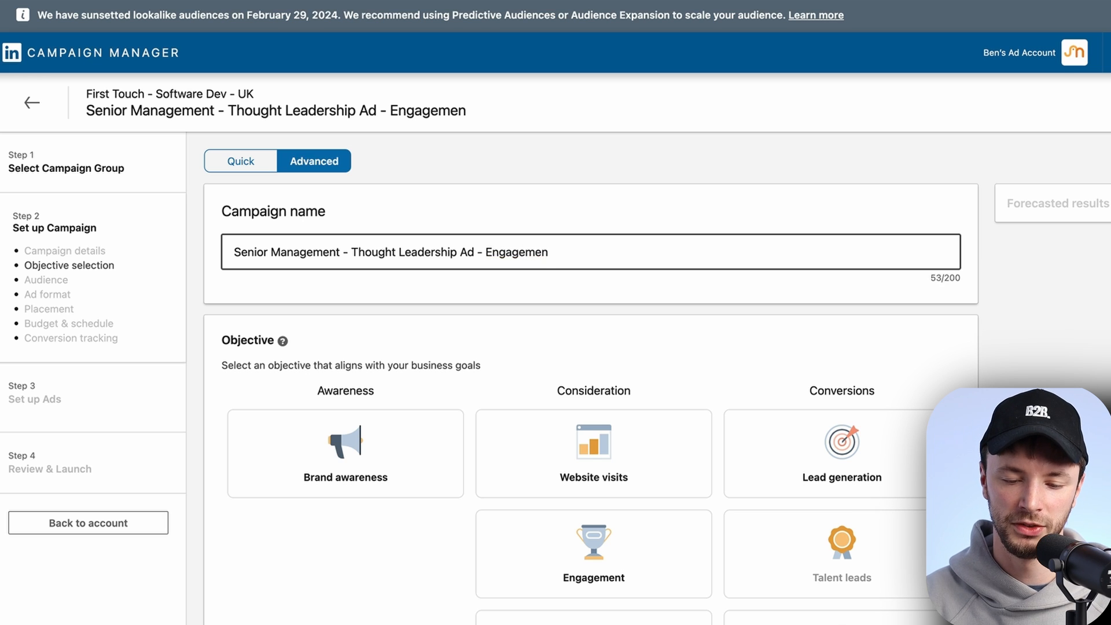
type("t")
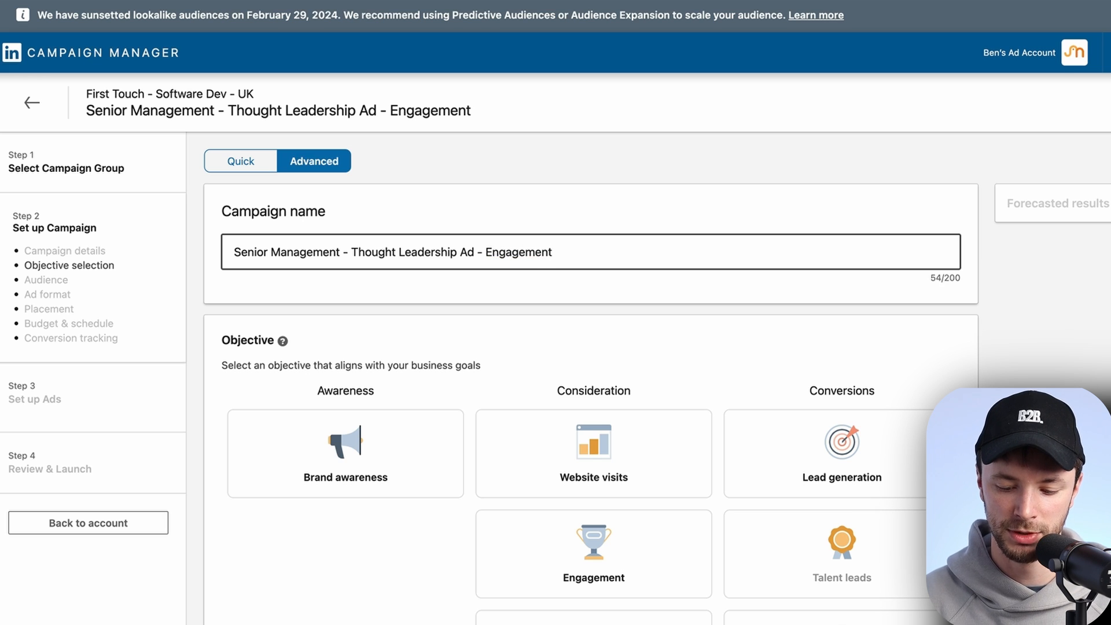
key("BackSpace")
type("t.")
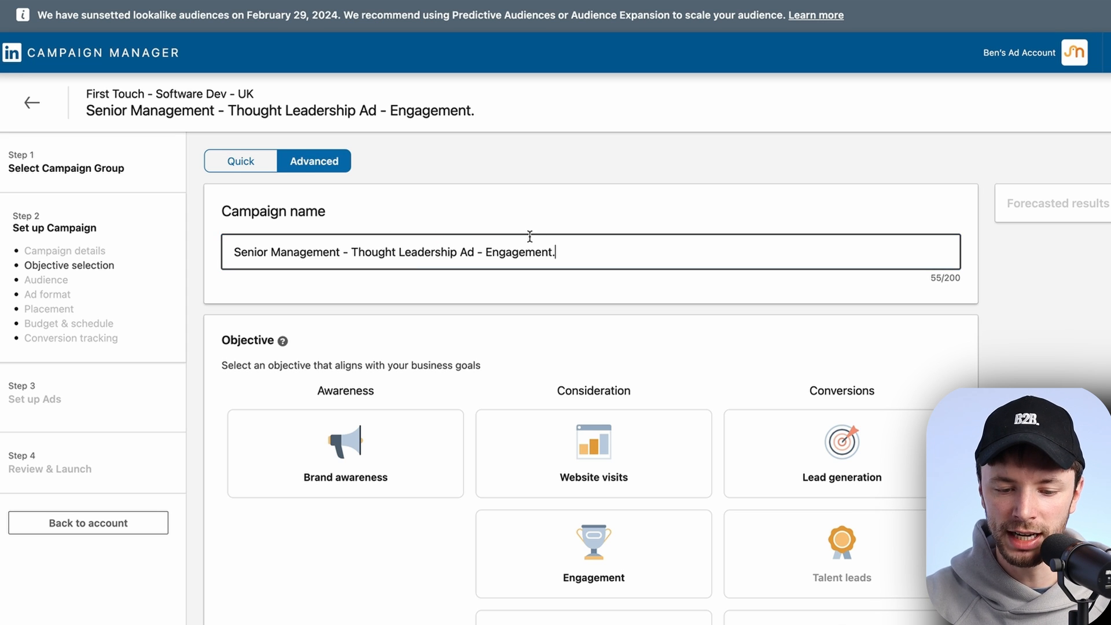
scroll(539, 231, "down", 1)
key("BackSpace")
Step: Review the campaign objectives offered under Awareness, Consideration and Conversions
scroll(458, 255, "down", 4)
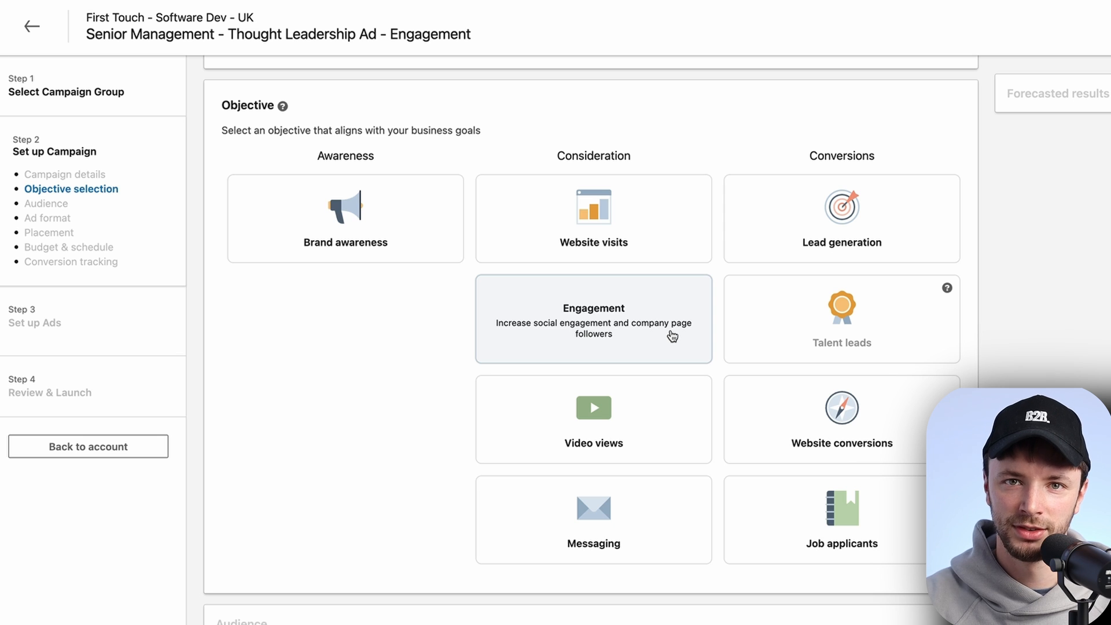
scroll(506, 174, "up", 1)
scroll(506, 174, "down", 3)
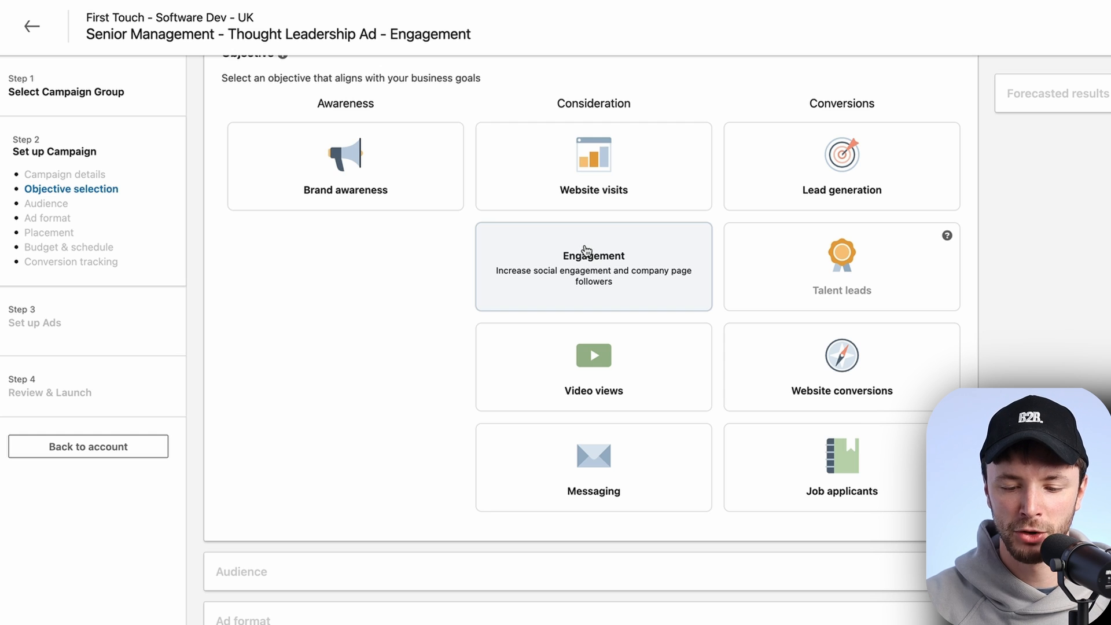
scroll(586, 250, "down", 2)
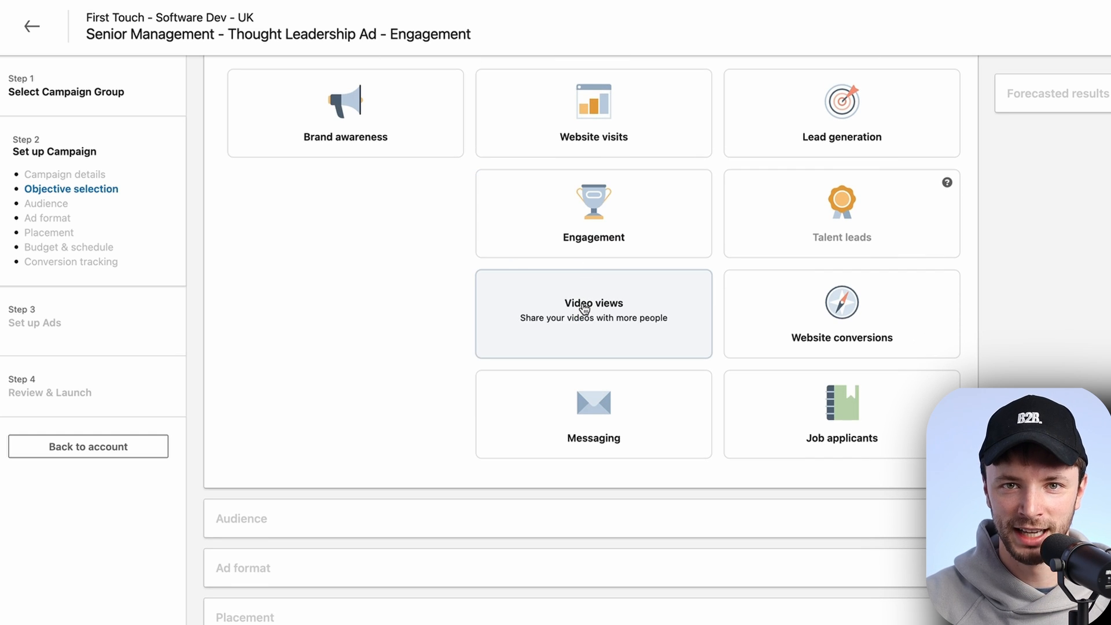
scroll(585, 309, "down", 1)
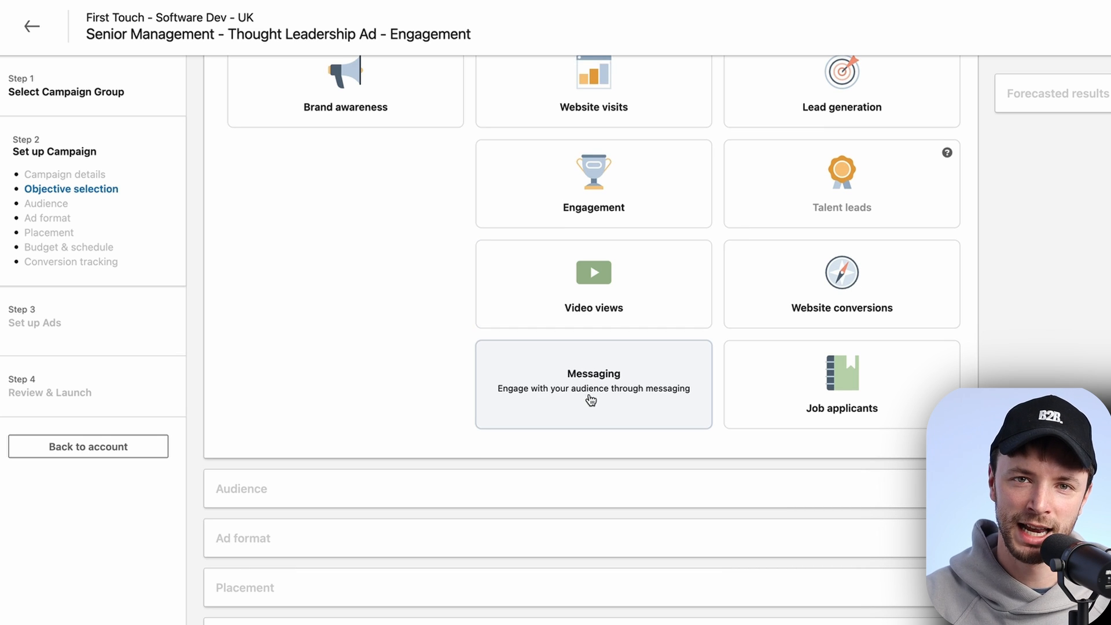
scroll(591, 400, "up", 4)
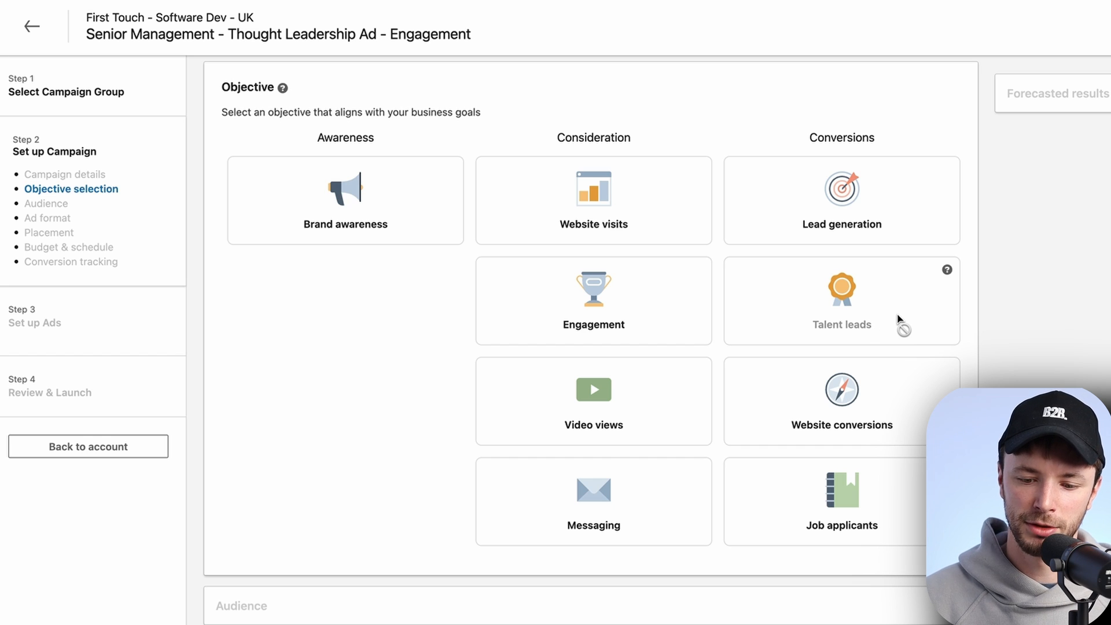
Step: Select the Brand awareness objective and try its Connected TV Only Campaign option
left_click(833, 325)
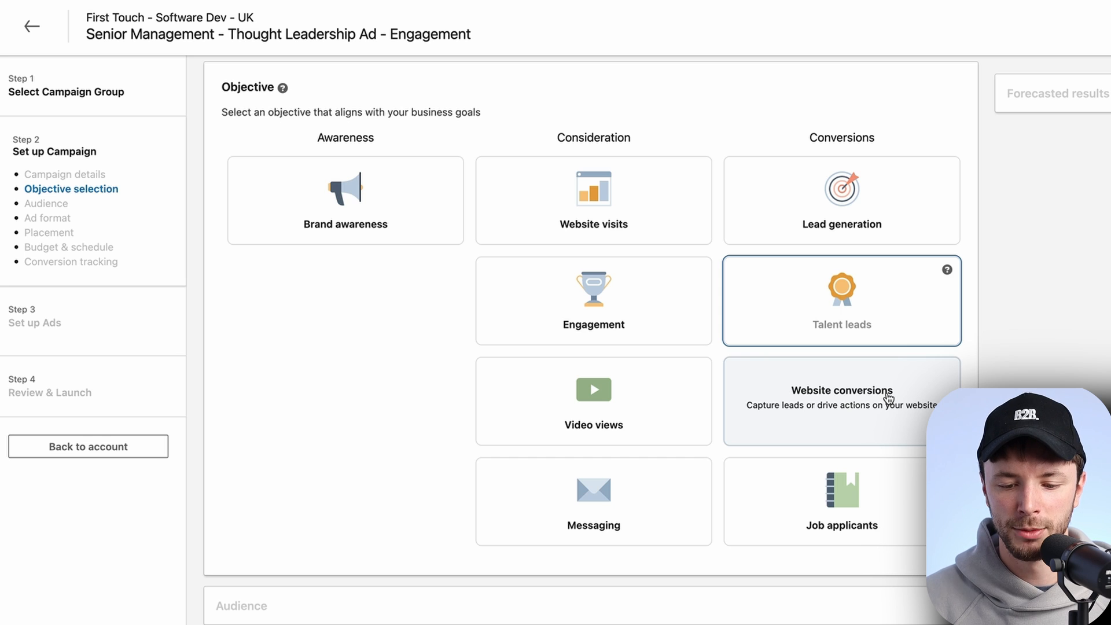
scroll(615, 377, "down", 1)
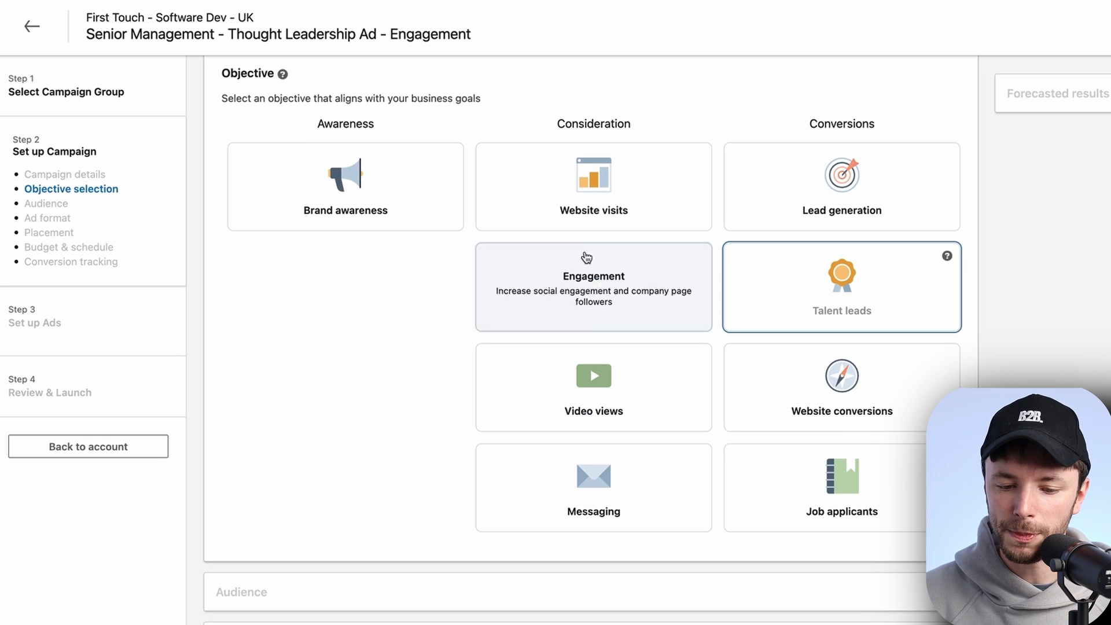
left_click(371, 290)
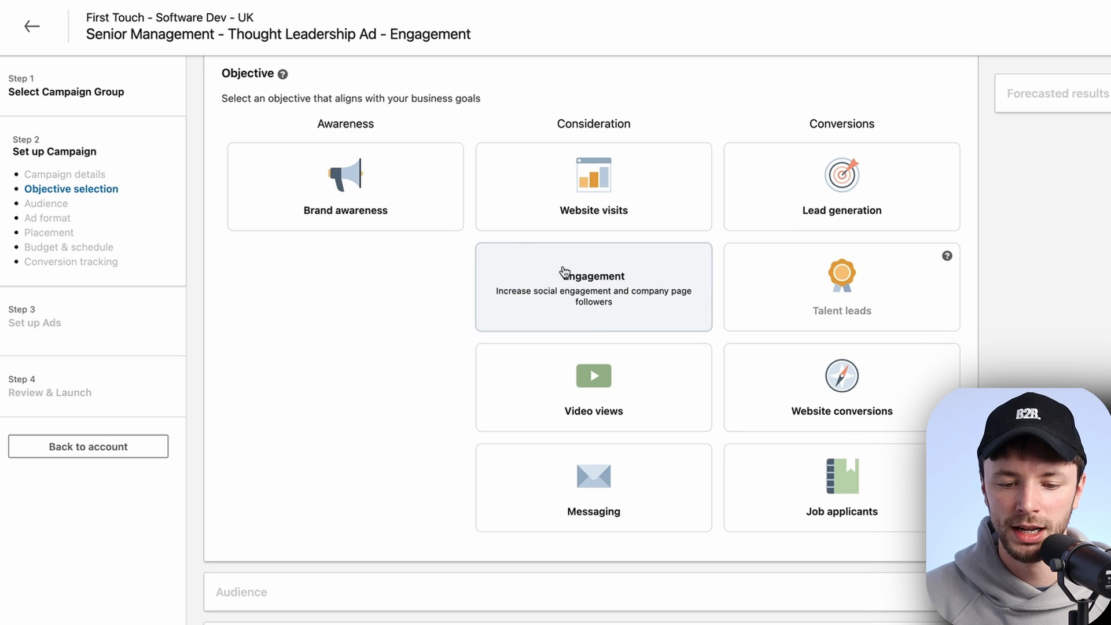
left_click(373, 169)
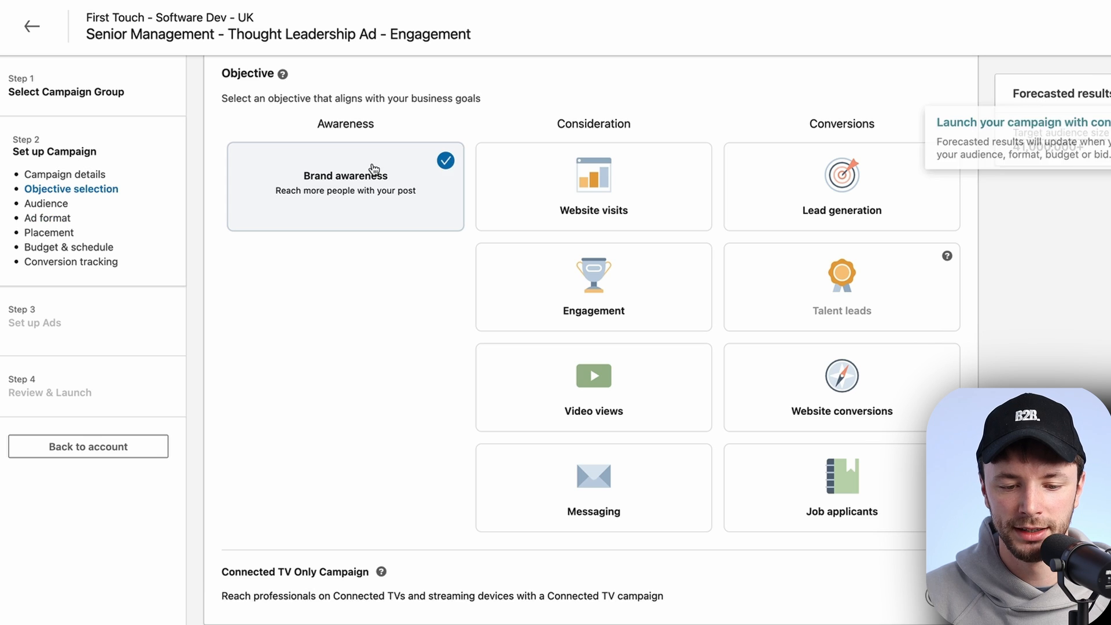
scroll(373, 169, "down", 3)
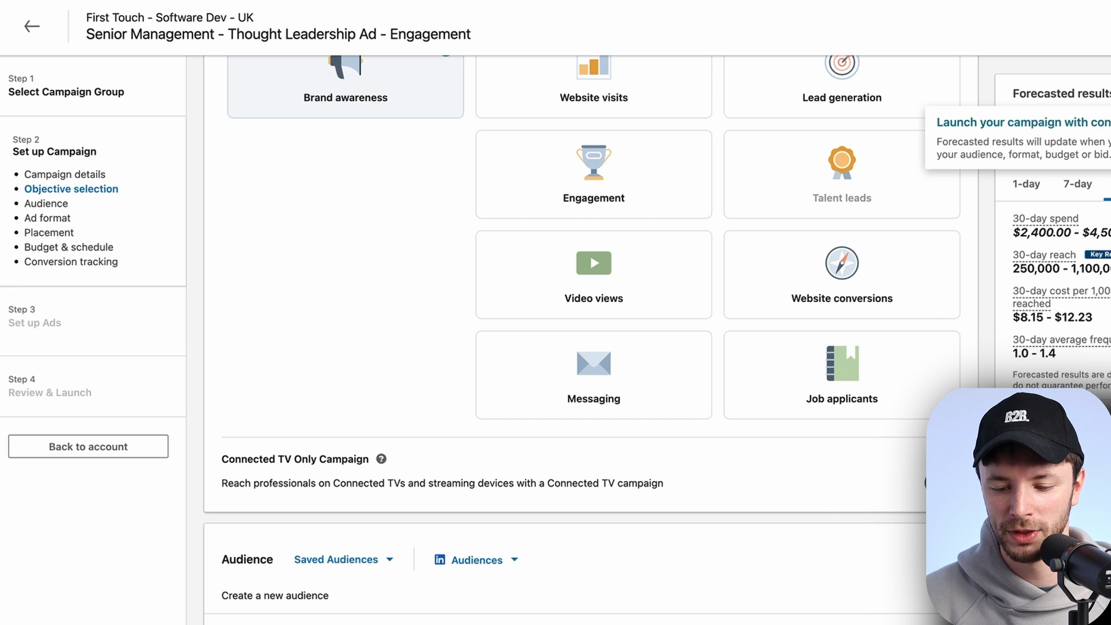
left_click(927, 483)
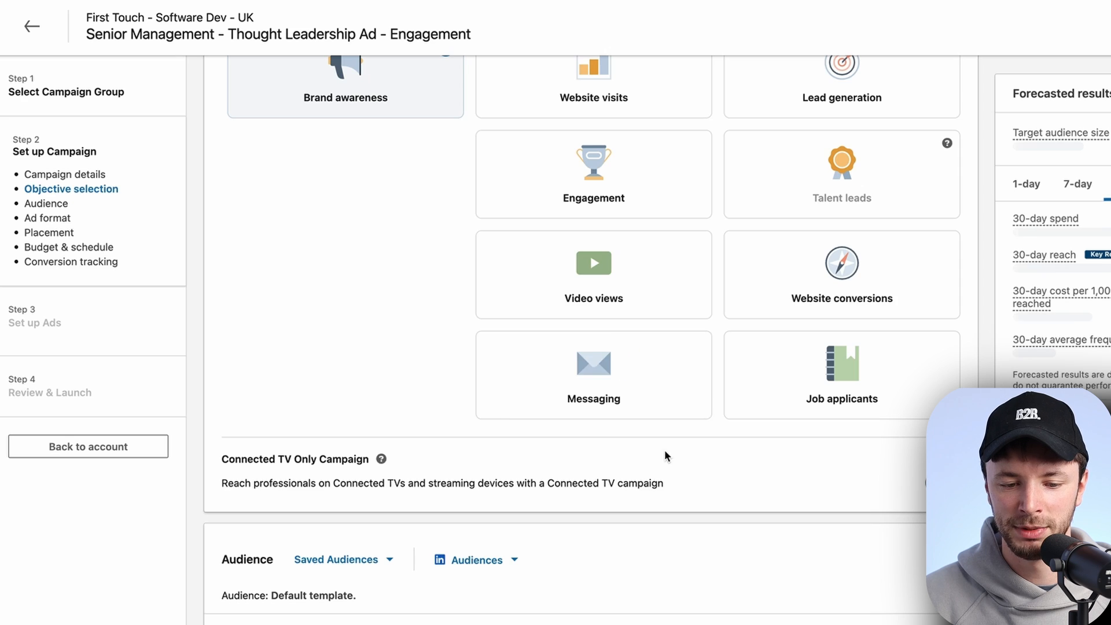
Step: Switch the objective to Website visits and review the ad formats and placements it offers
scroll(569, 184, "up", 1)
left_click(572, 165)
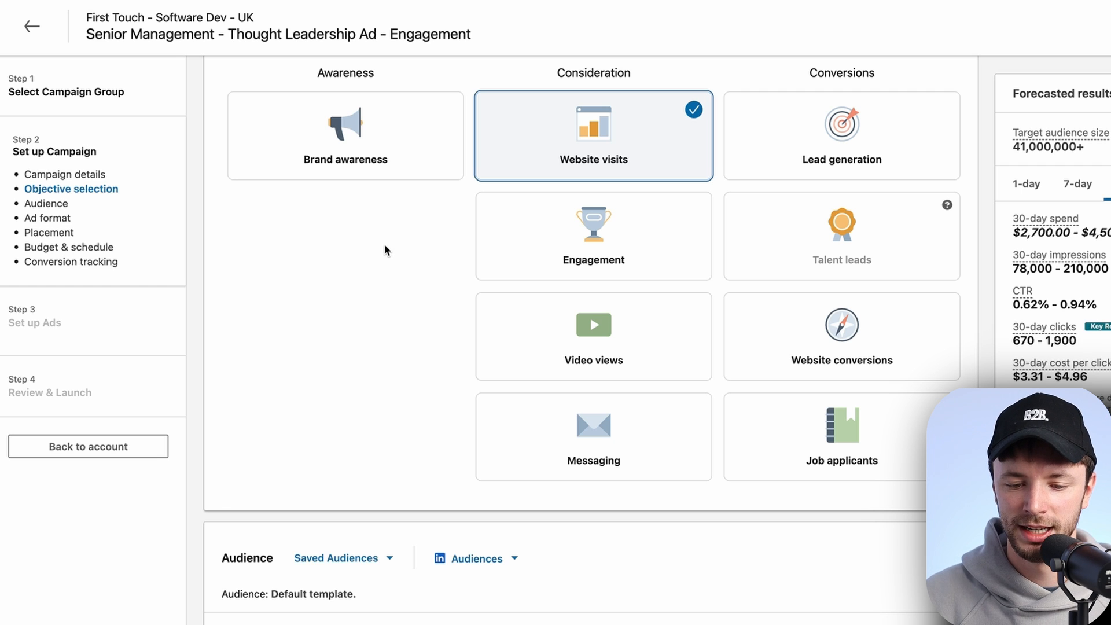
scroll(553, 168, "down", 10)
scroll(544, 171, "down", 2)
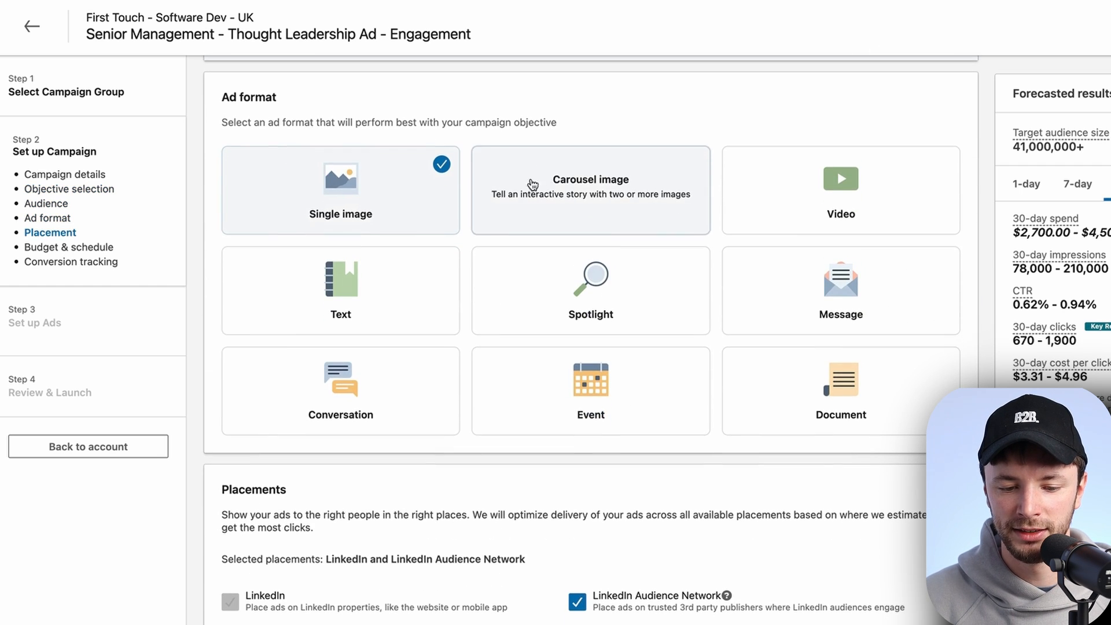
scroll(467, 322, "up", 10)
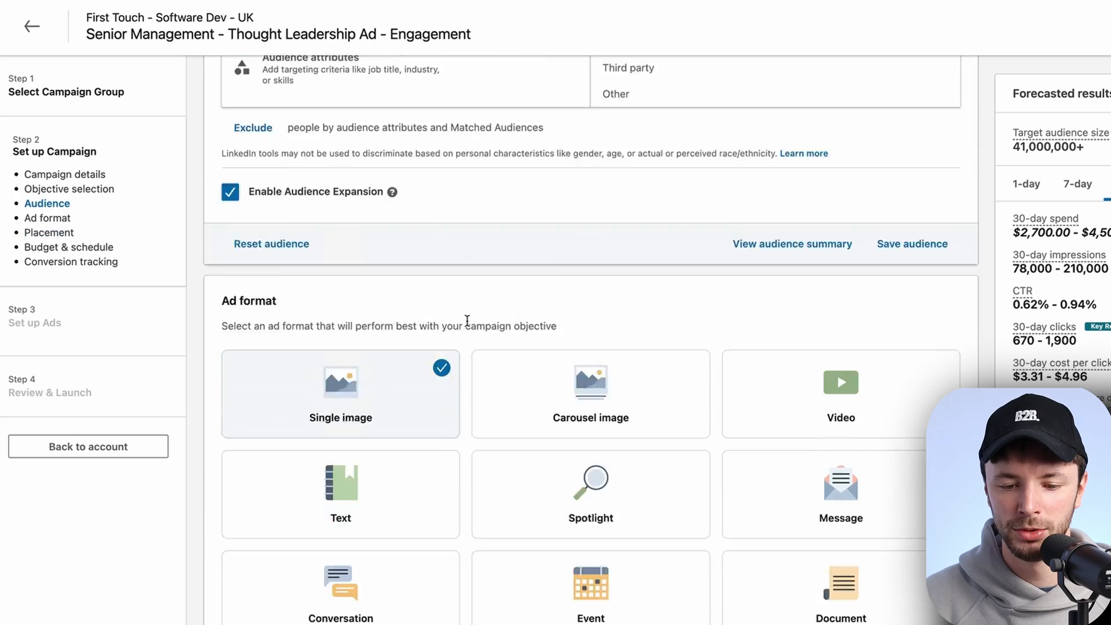
Step: Switch the objective to Video views and look through the campaign settings available for it
left_click(544, 358)
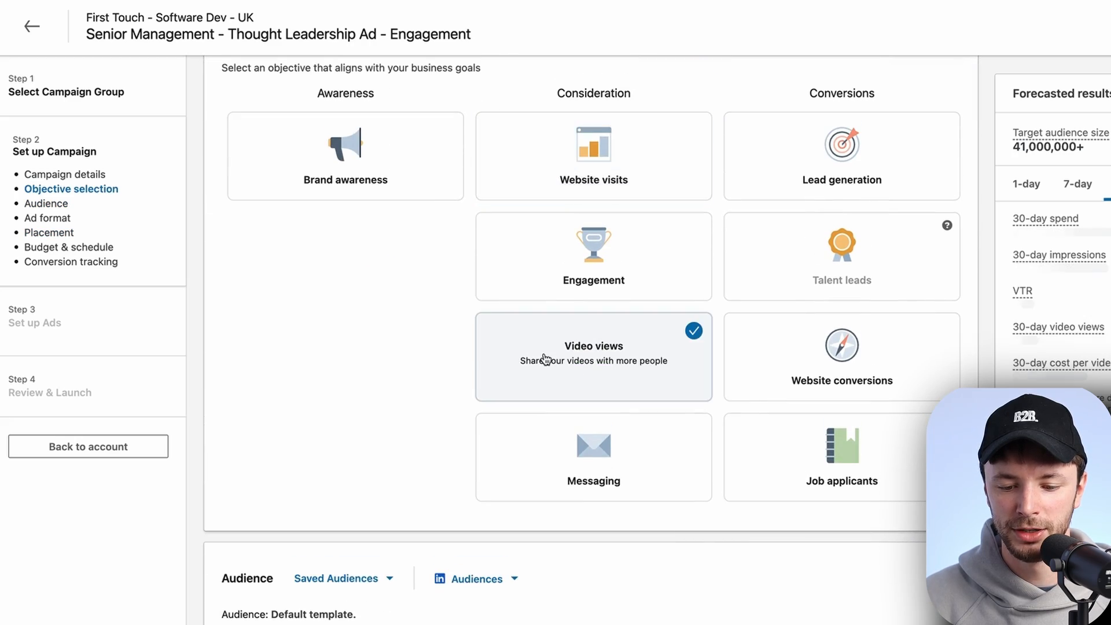
scroll(543, 355, "down", 15)
scroll(544, 352, "up", 10)
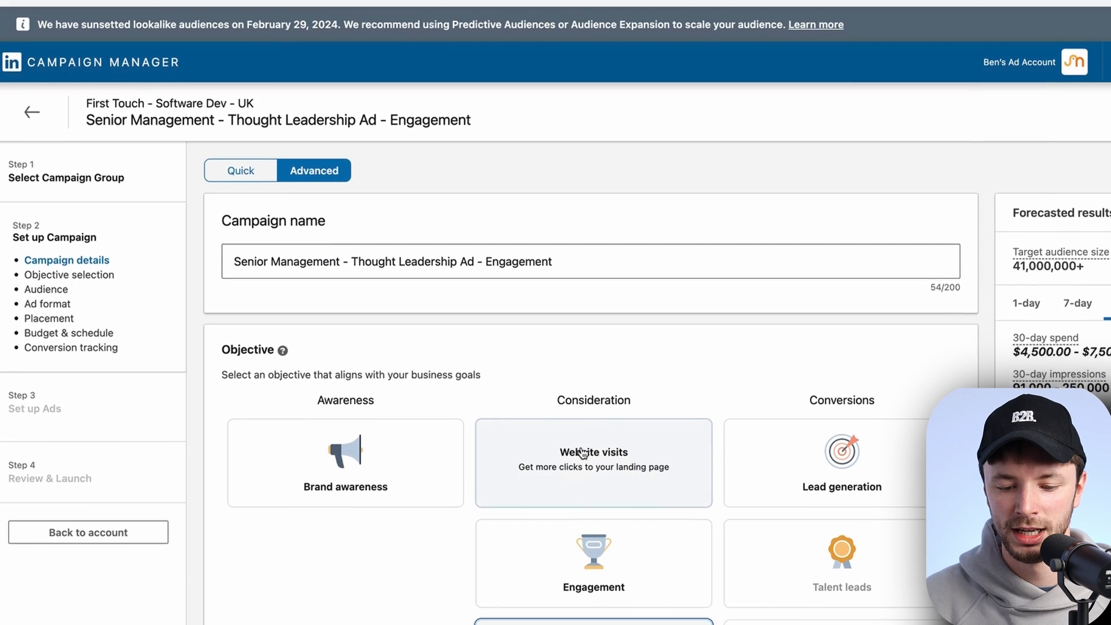
Step: Switch the objective to Lead generation and review the ad formats it offers
scroll(564, 453, "down", 3)
left_click(866, 299)
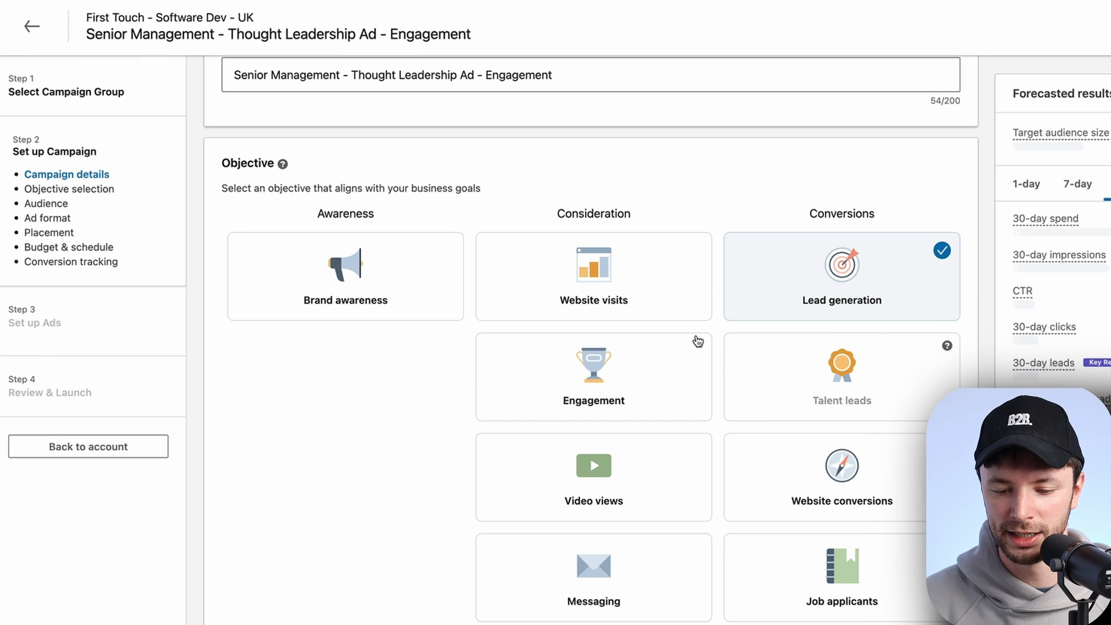
scroll(665, 352, "down", 10)
scroll(619, 347, "up", 3)
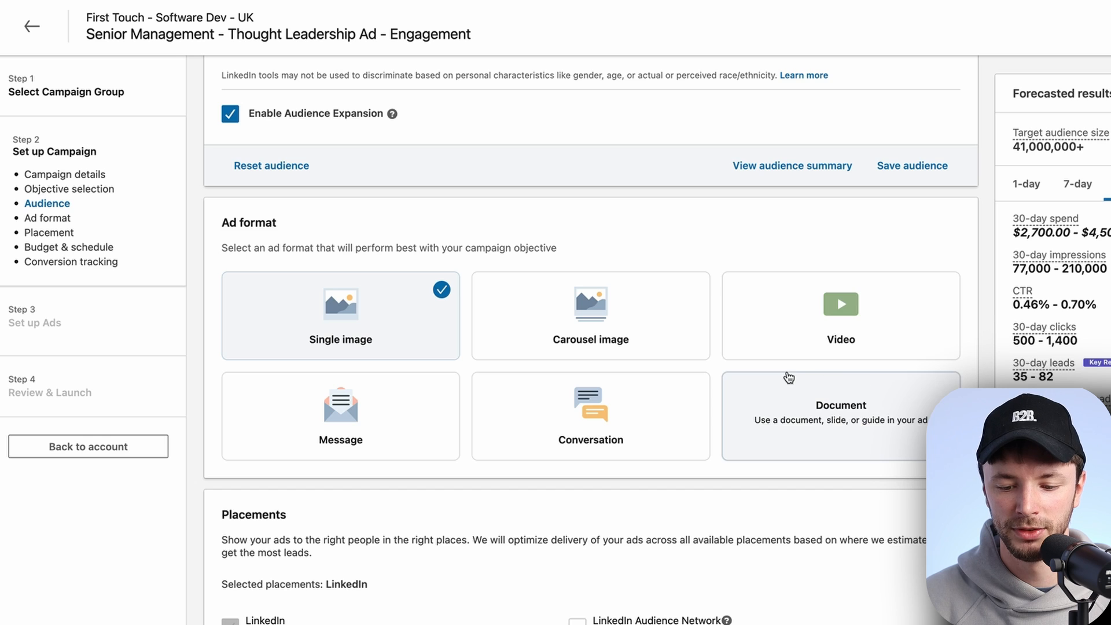
scroll(788, 377, "up", 15)
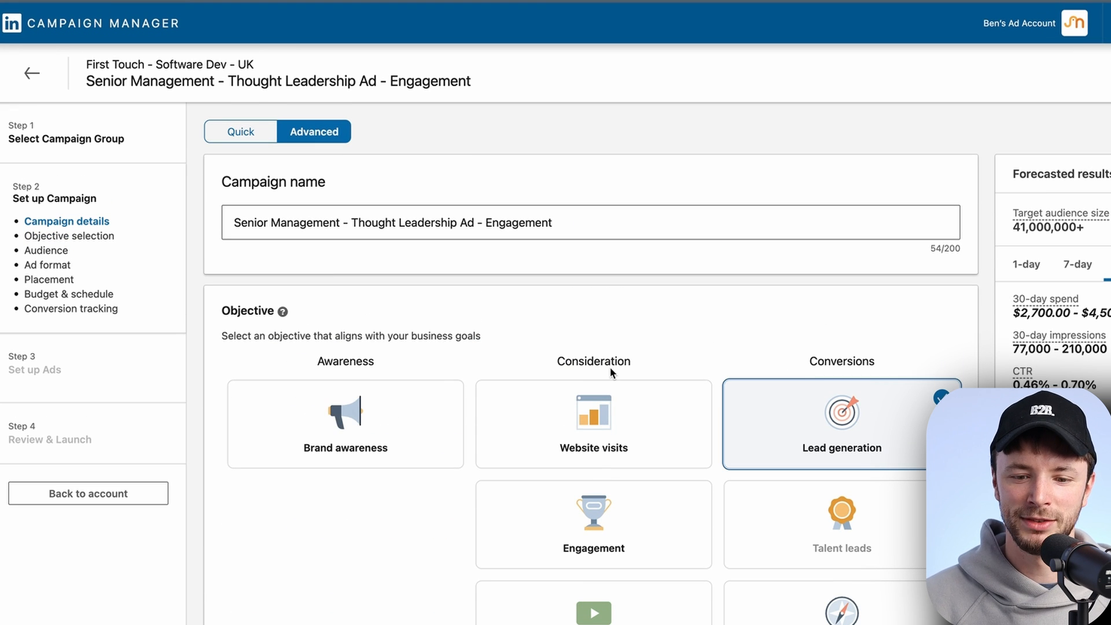
Step: Try the Consideration objectives Website visits, Engagement and Video views in turn
scroll(610, 367, "down", 2)
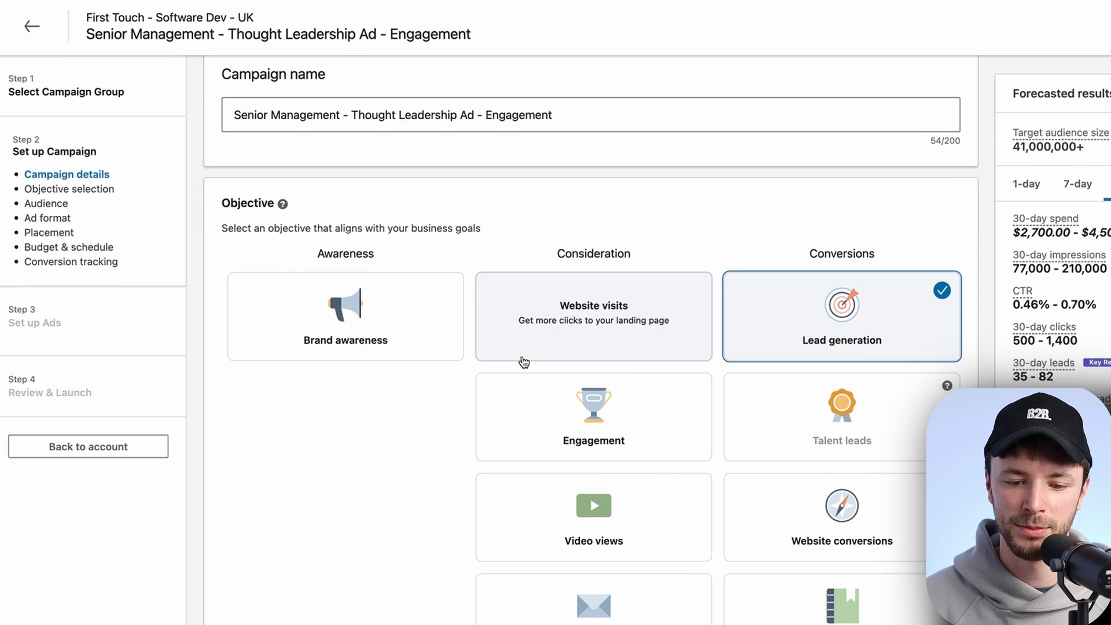
left_click(576, 302)
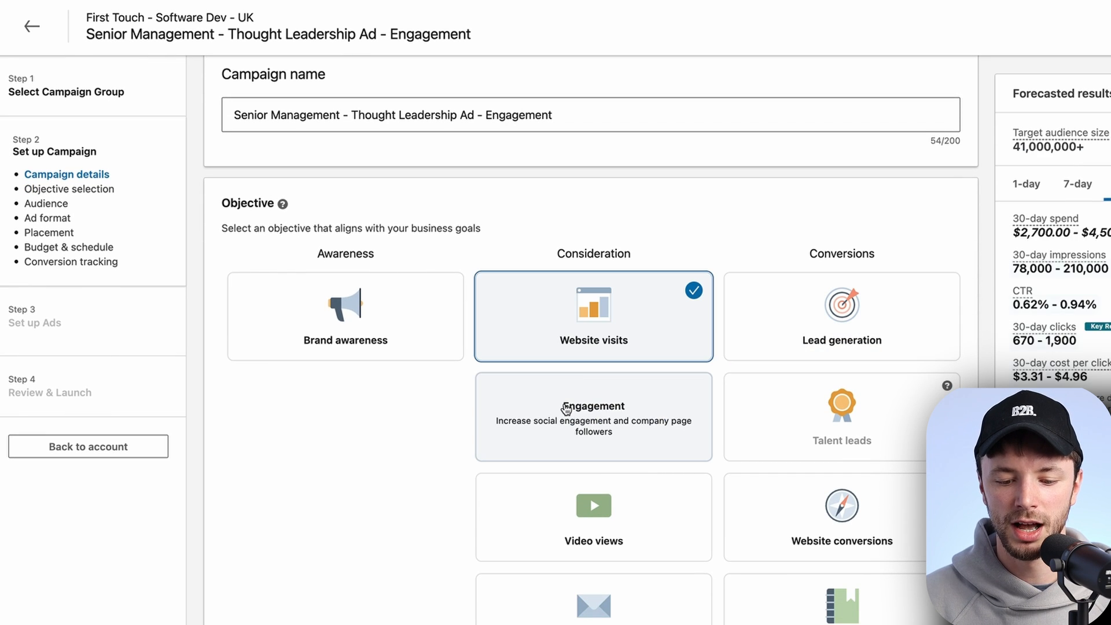
left_click(567, 409)
left_click(565, 505)
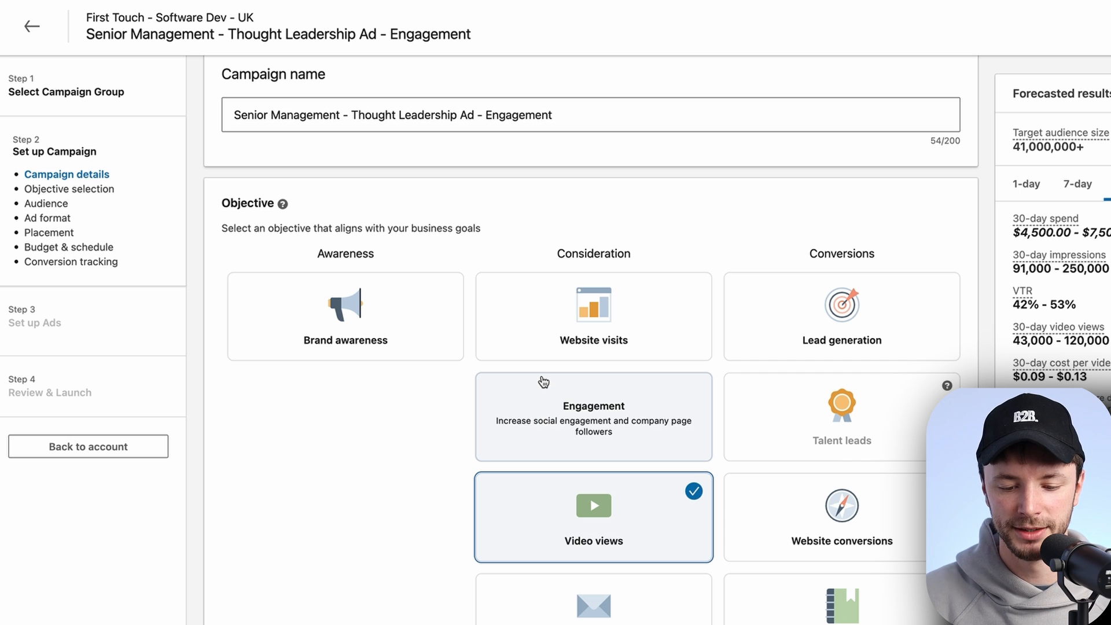
scroll(544, 381, "down", 1)
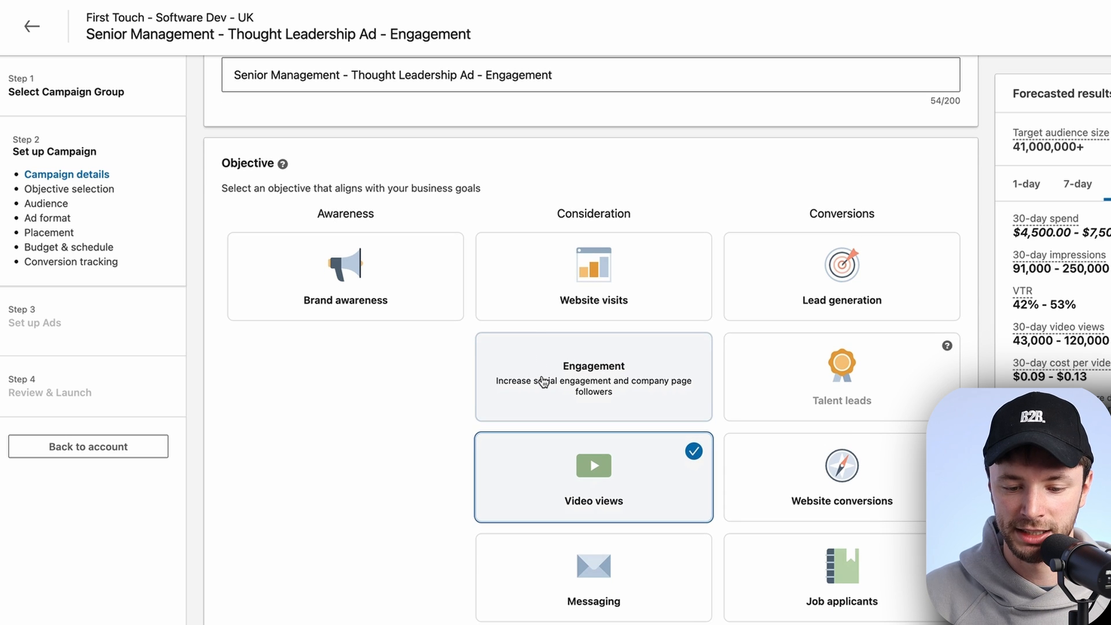
scroll(544, 382, "down", 5)
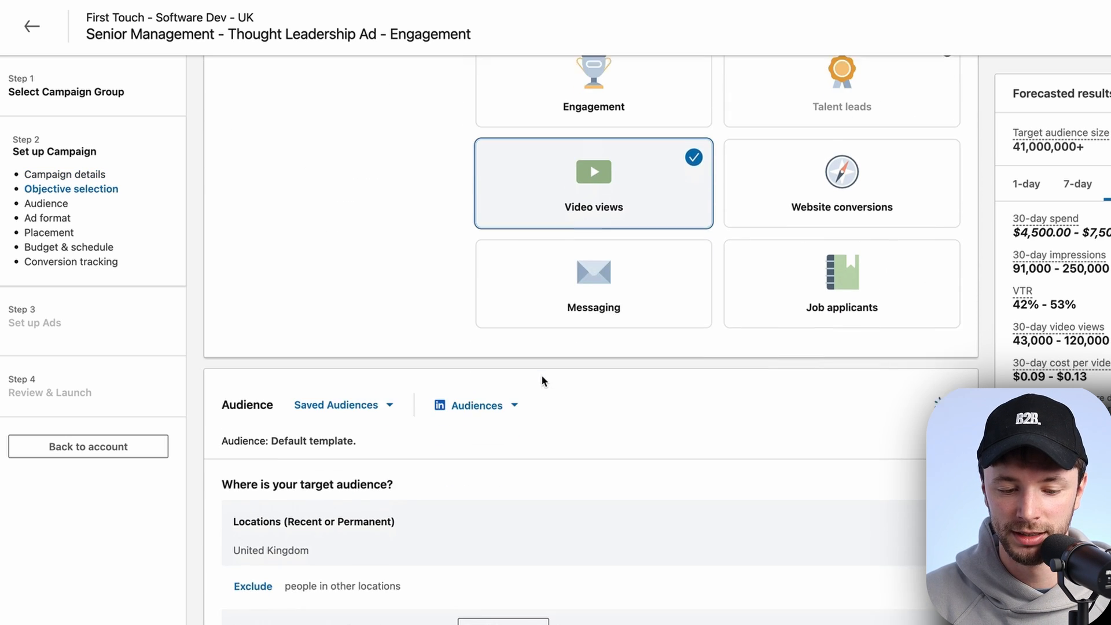
scroll(540, 305, "up", 3)
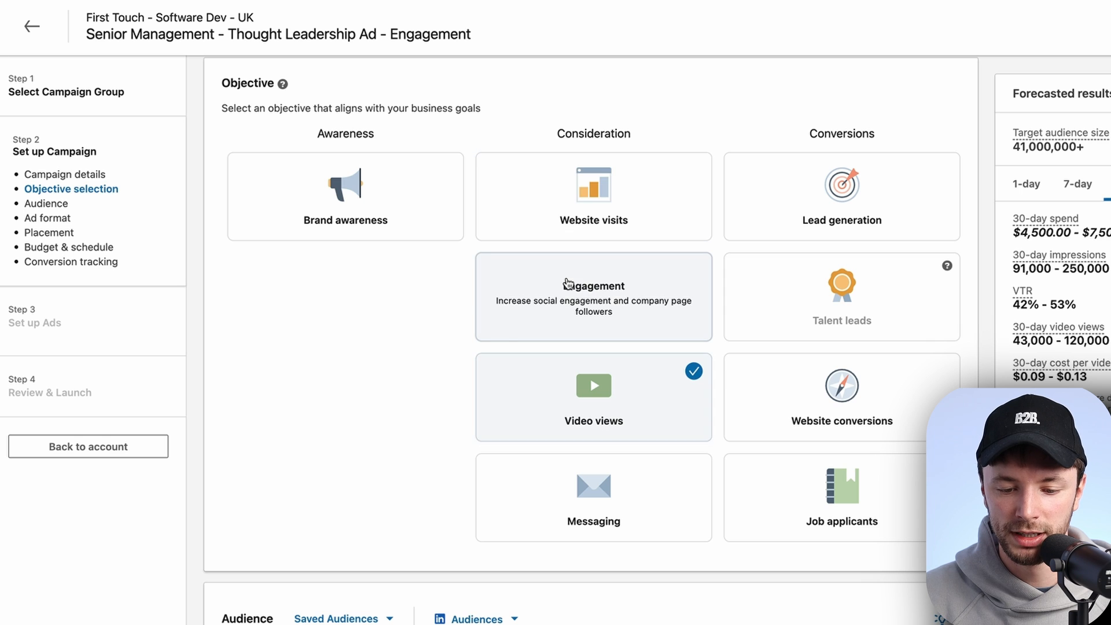
Step: Set the campaign objective to Engagement and go to the audience settings
left_click(570, 283)
scroll(569, 283, "down", 4)
scroll(568, 283, "down", 3)
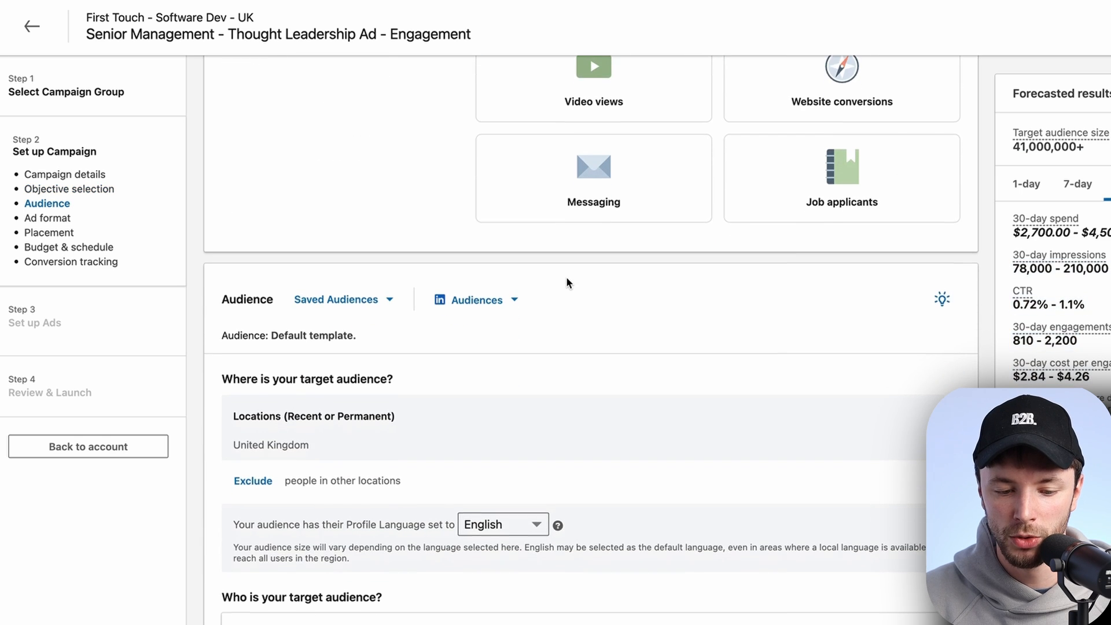
Step: Turn off Audience Expansion for the campaign's target audience
scroll(529, 352, "down", 6)
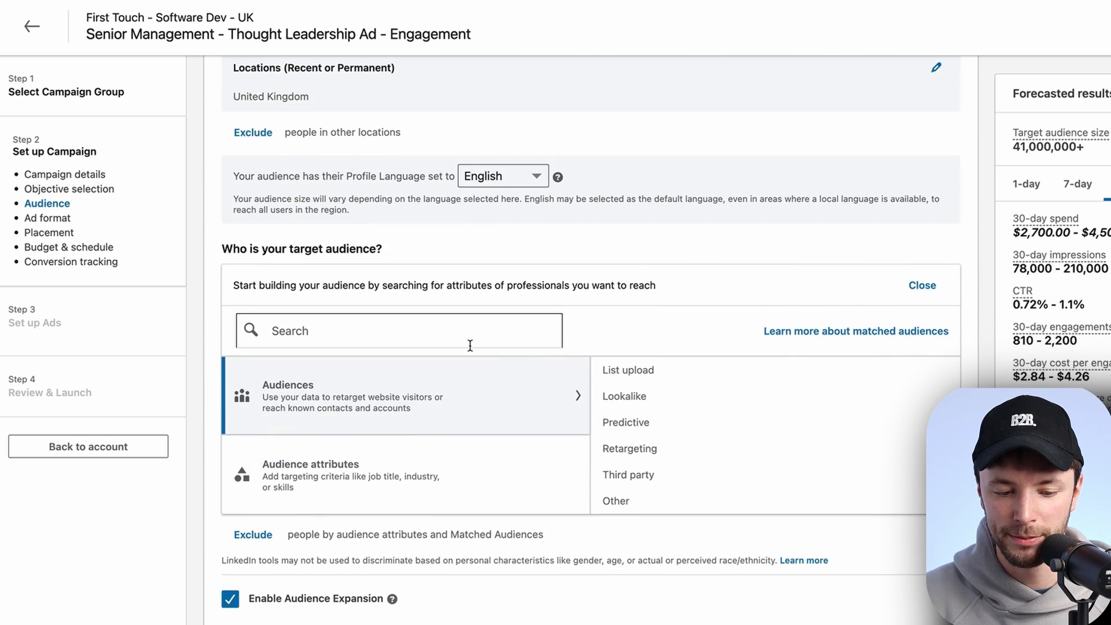
left_click(230, 600)
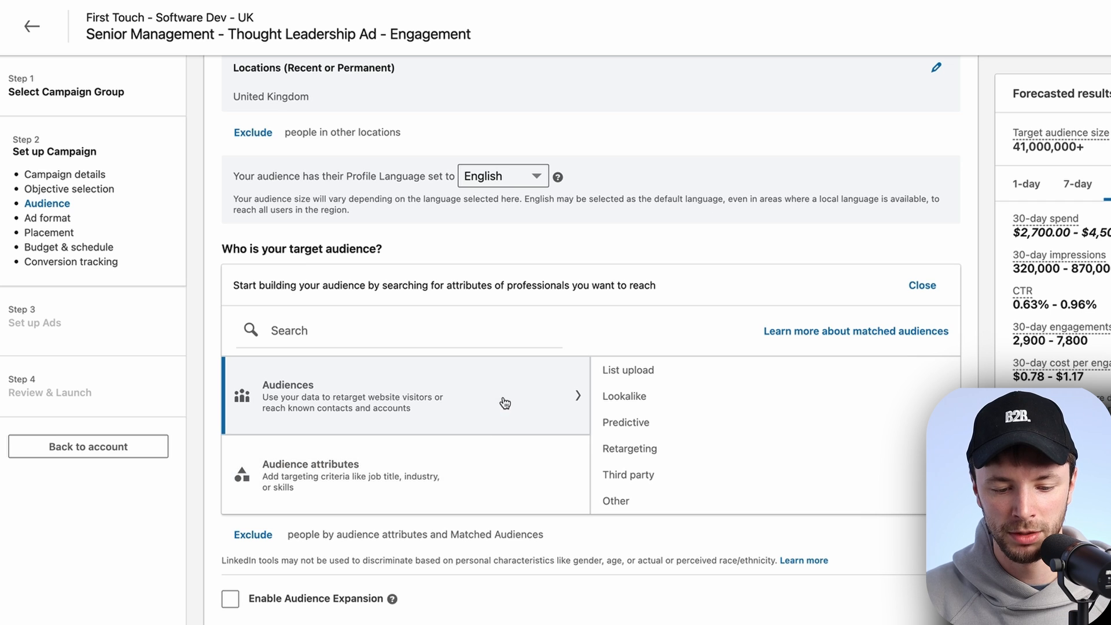
scroll(384, 517, "down", 1)
scroll(544, 476, "down", 3)
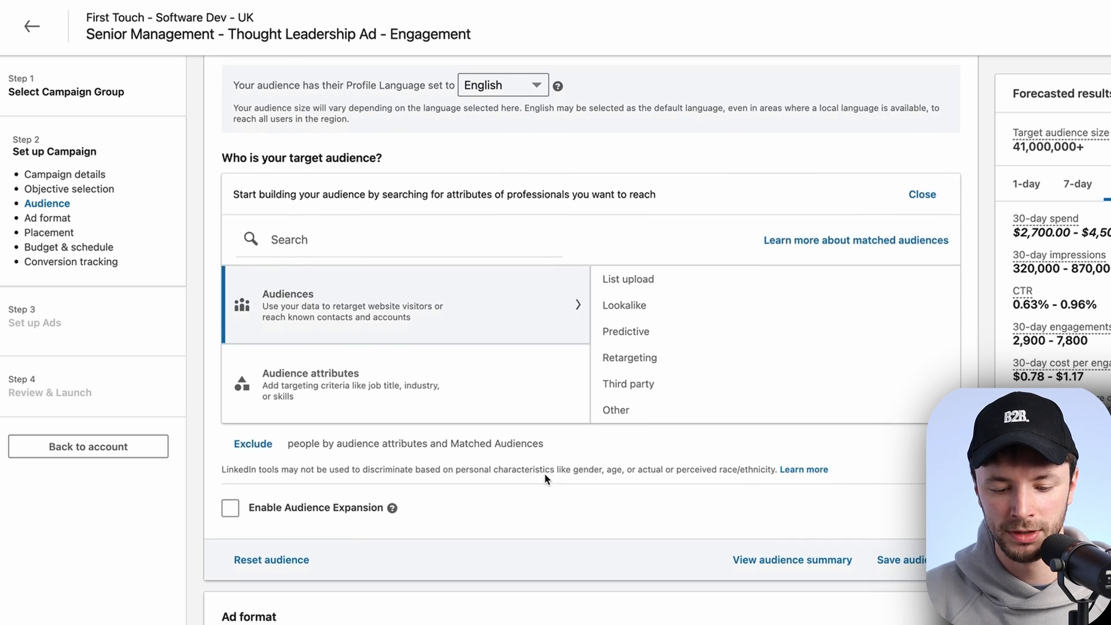
Step: Remove the LinkedIn Audience Network from the placements so ads run only on LinkedIn
scroll(544, 479, "down", 8)
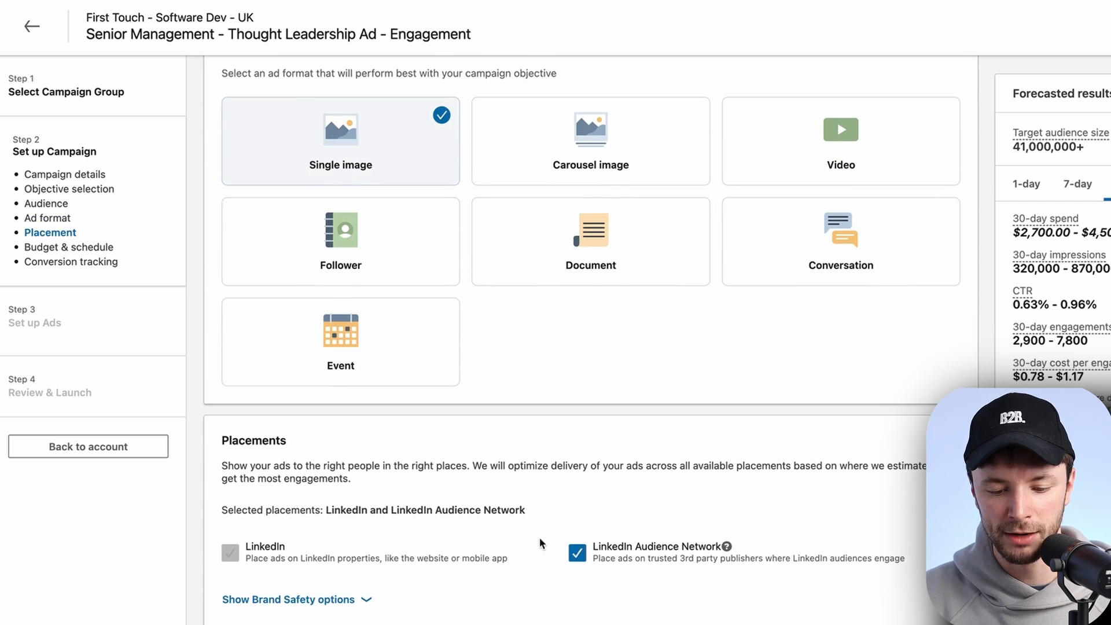
left_click(577, 561)
scroll(581, 539, "up", 2)
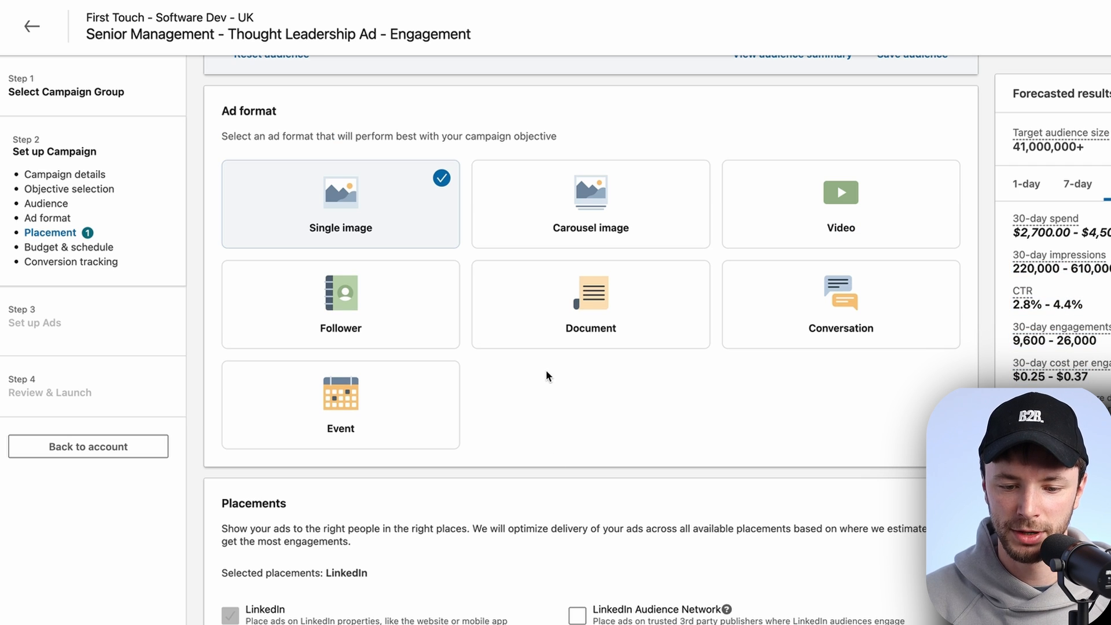
Step: Look at the Third party options among the matched audience types and close the target audience builder
scroll(531, 307, "up", 12)
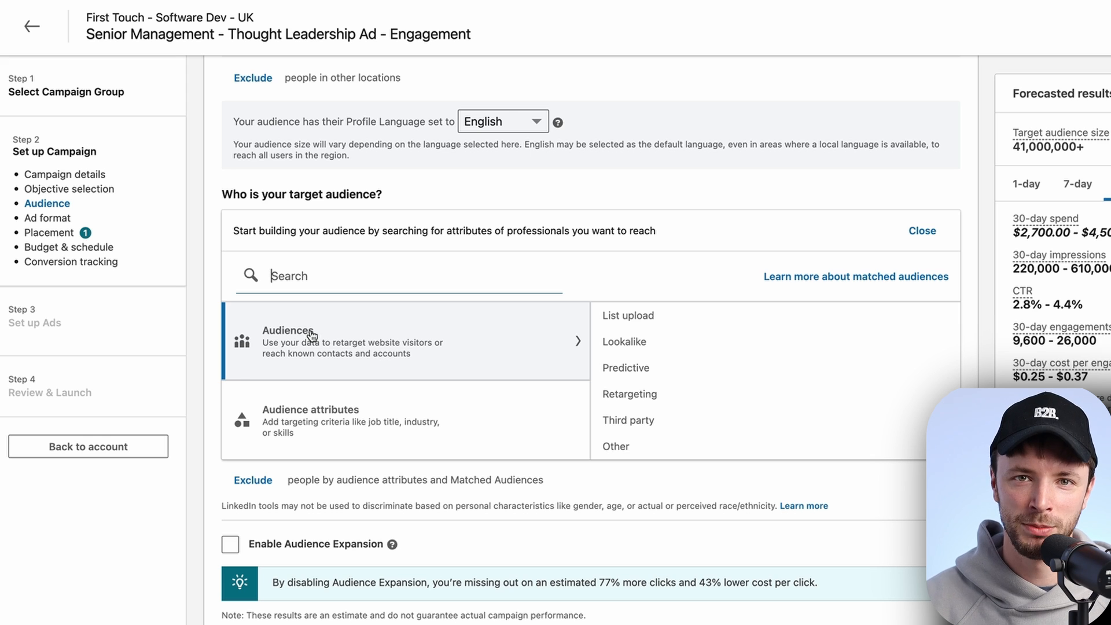
scroll(576, 217, "down", 1)
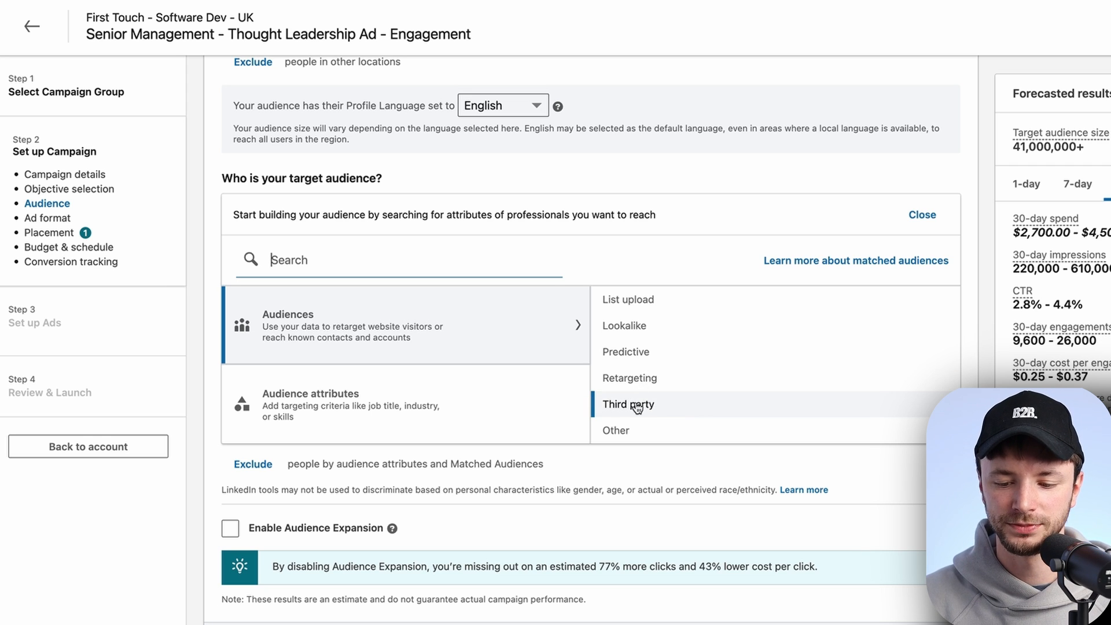
left_click(683, 408)
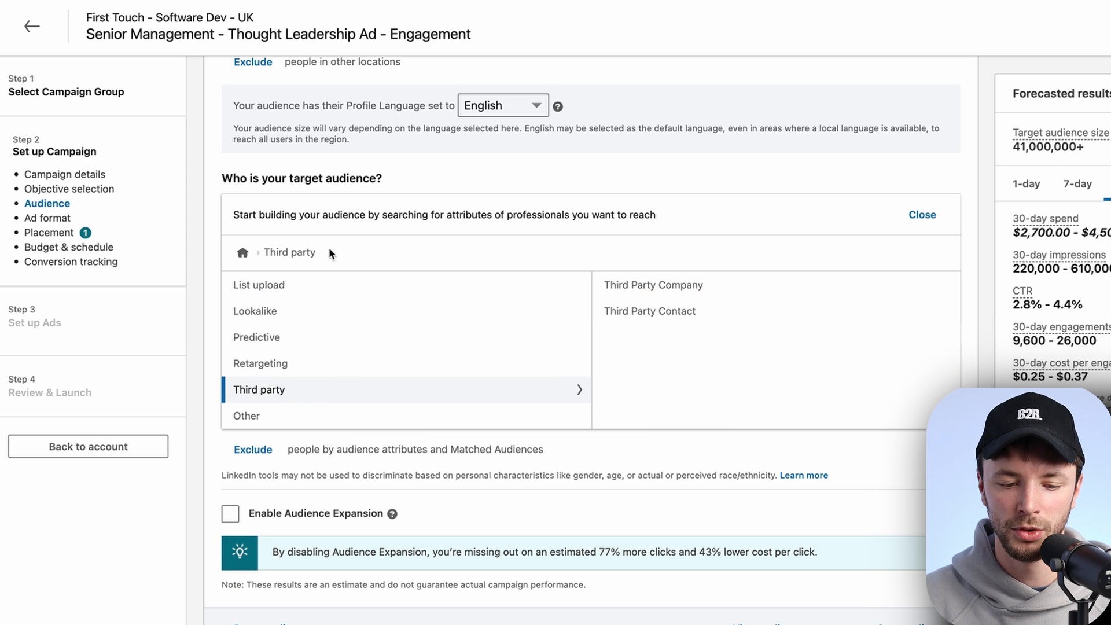
left_click(921, 216)
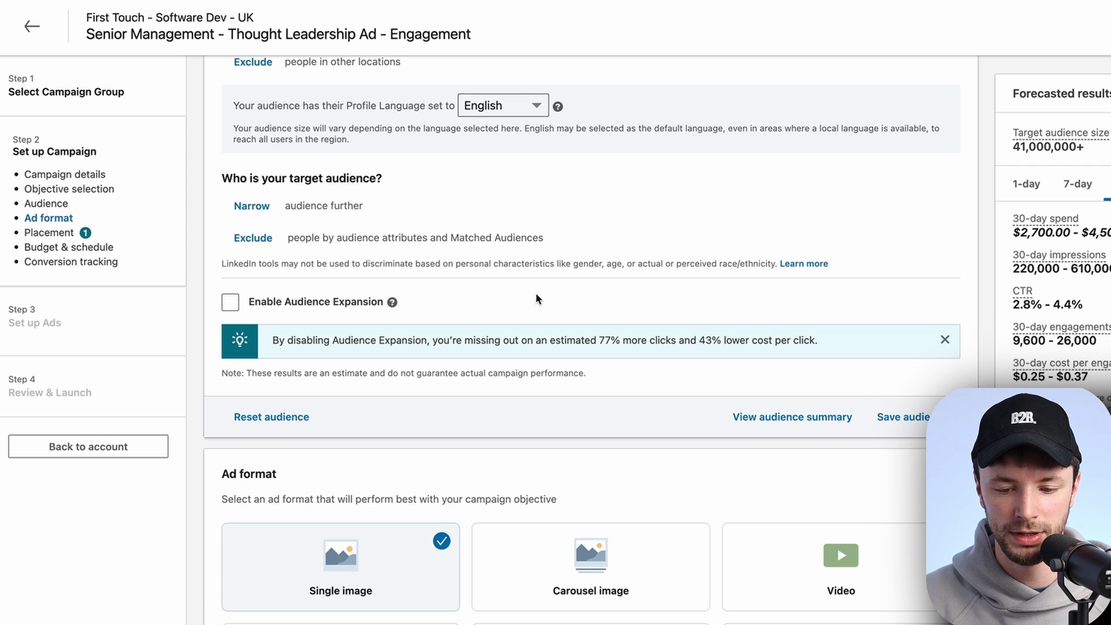
Step: Check the audience's location targeting in its editor and close it without changing the United Kingdom location
scroll(488, 191, "up", 5)
scroll(488, 191, "down", 5)
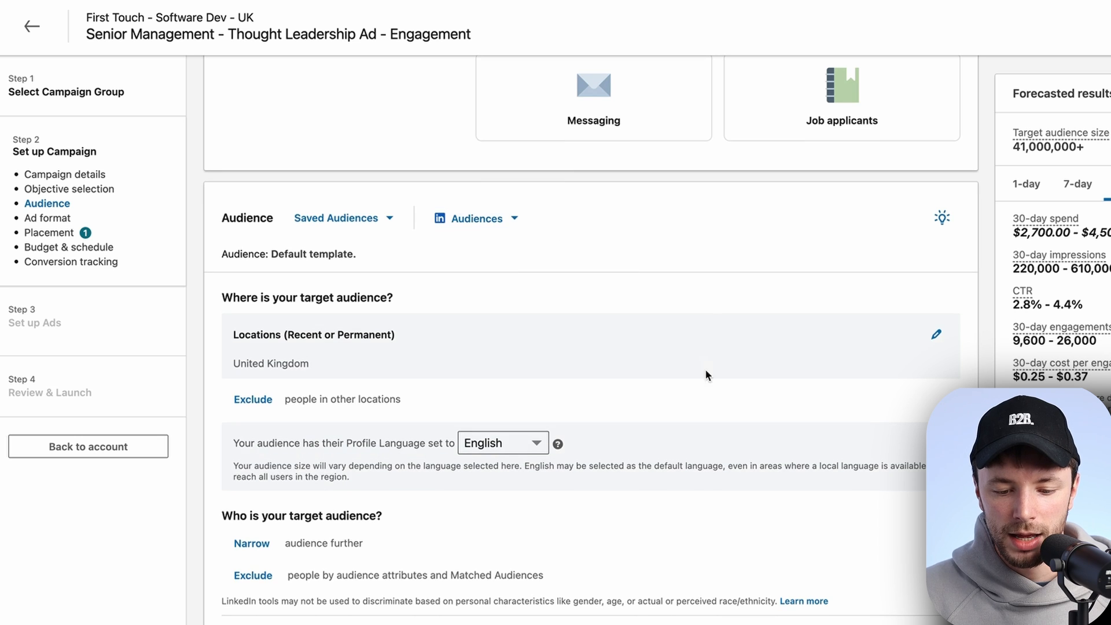
scroll(396, 447, "up", 3)
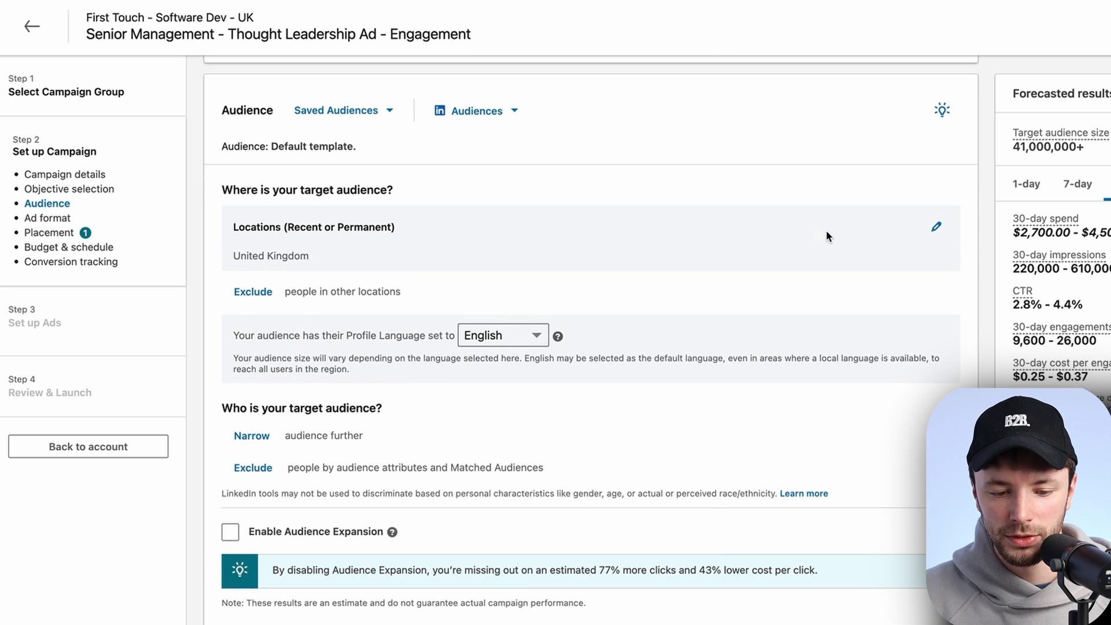
left_click(936, 226)
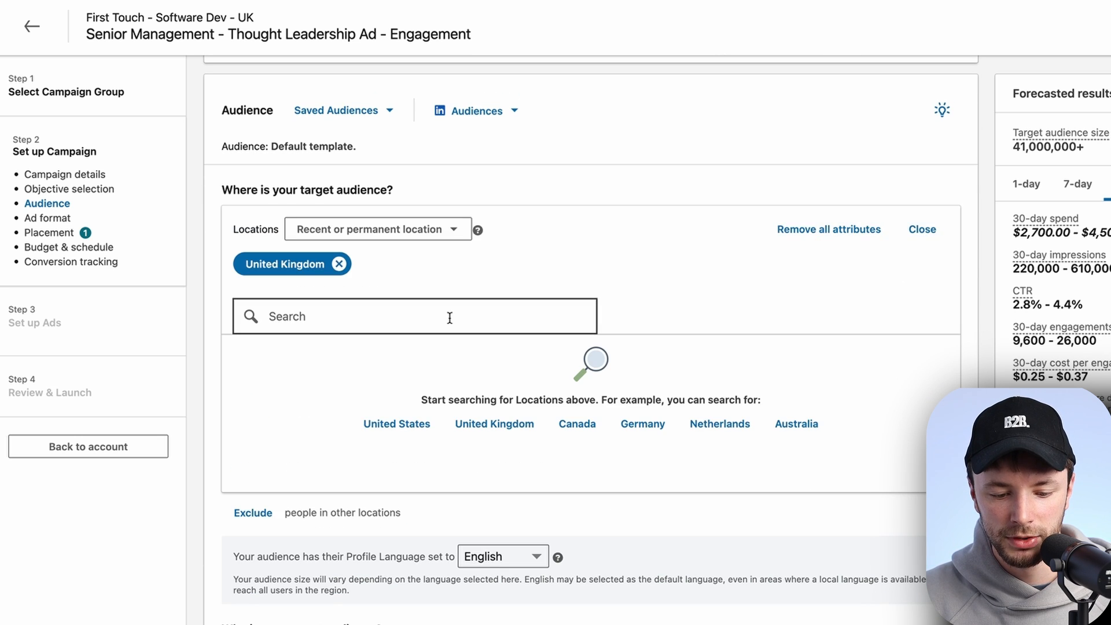
scroll(449, 317, "down", 5)
scroll(449, 317, "up", 5)
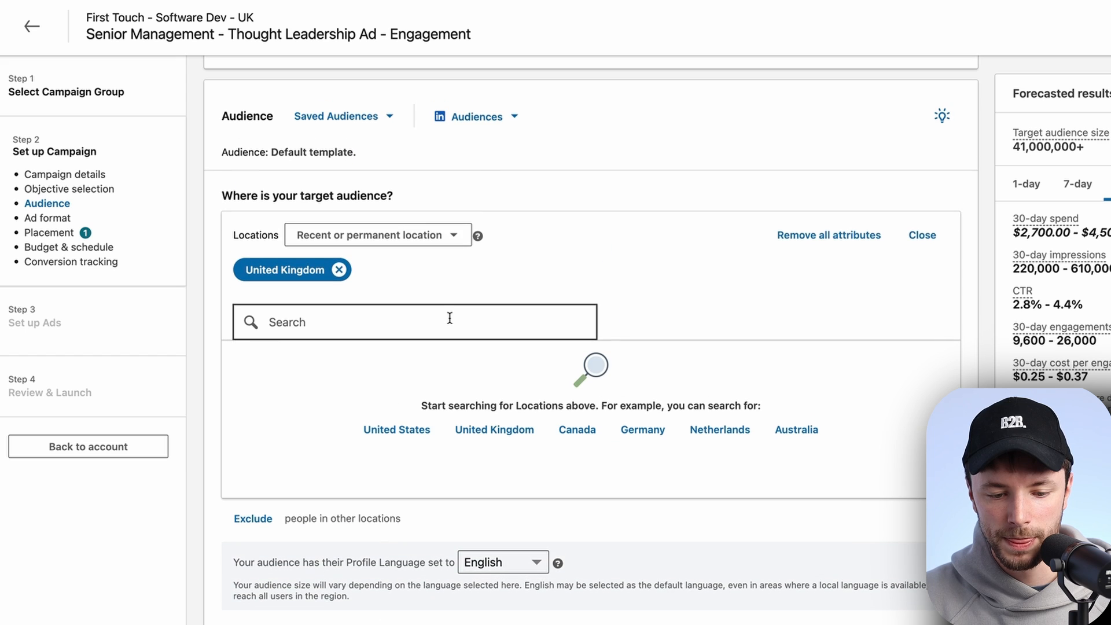
left_click(920, 235)
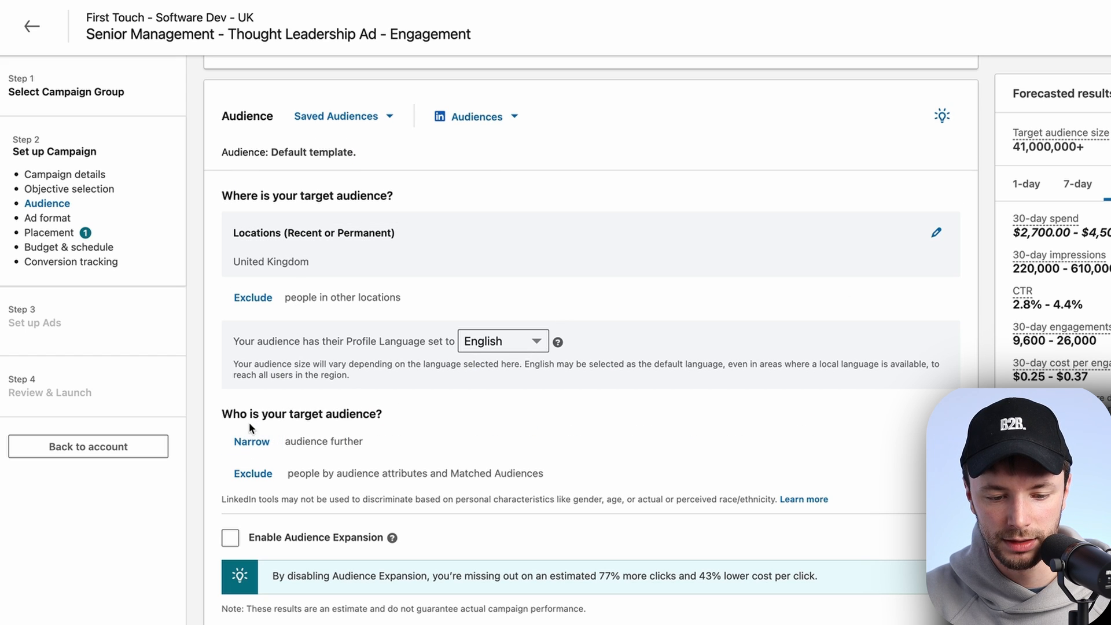
Step: Narrow the target audience to people whose company industry is Software Development
left_click(253, 442)
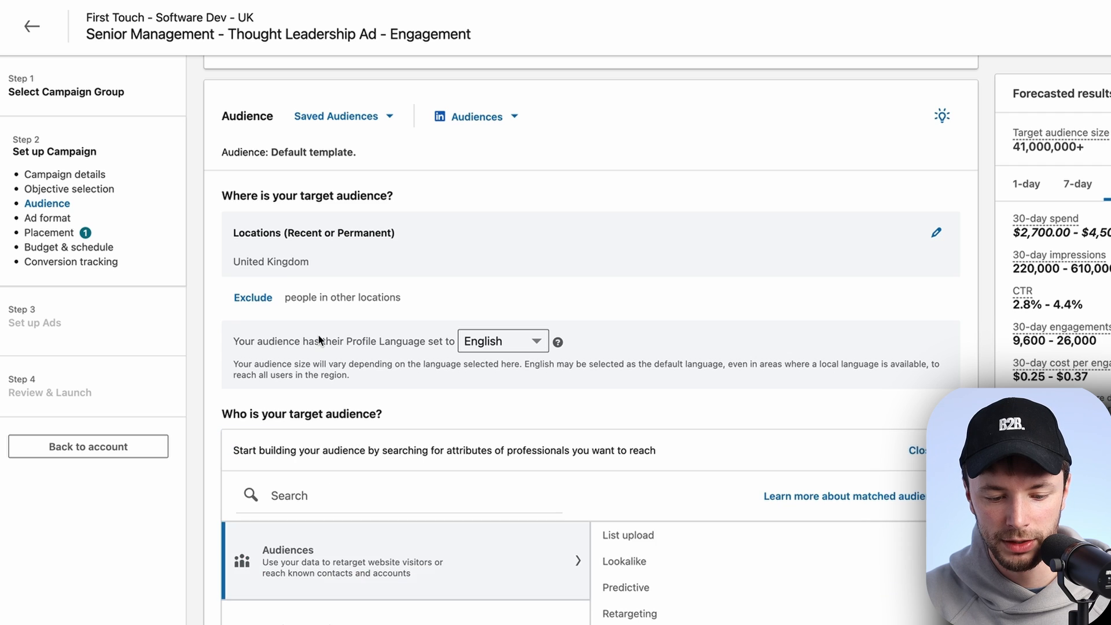
scroll(319, 348, "down", 4)
mouse_move(323, 403)
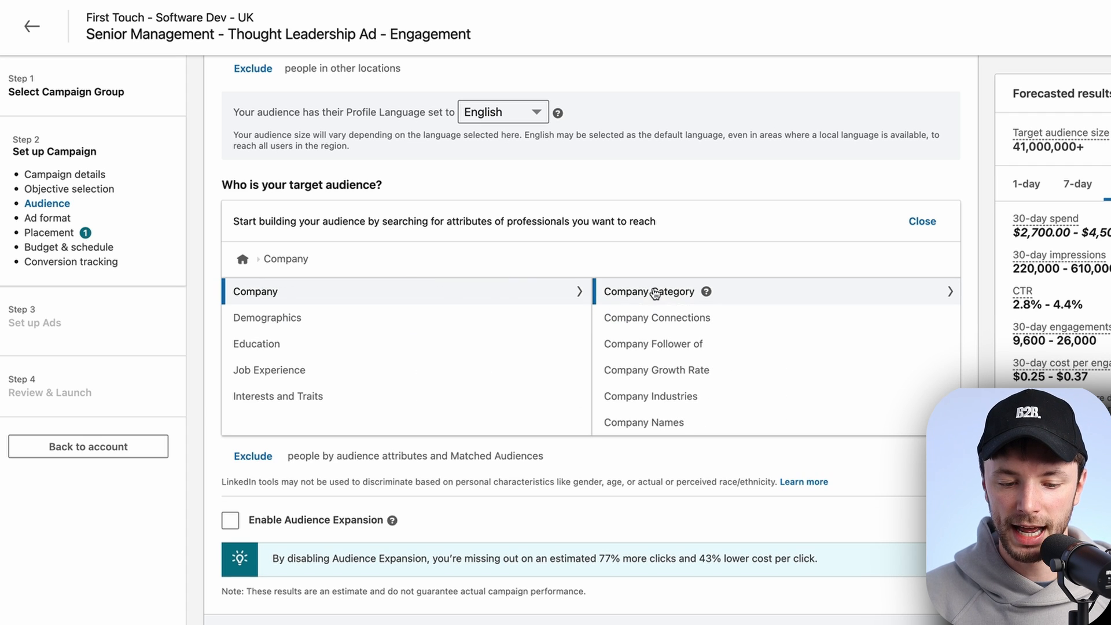
left_click(659, 397)
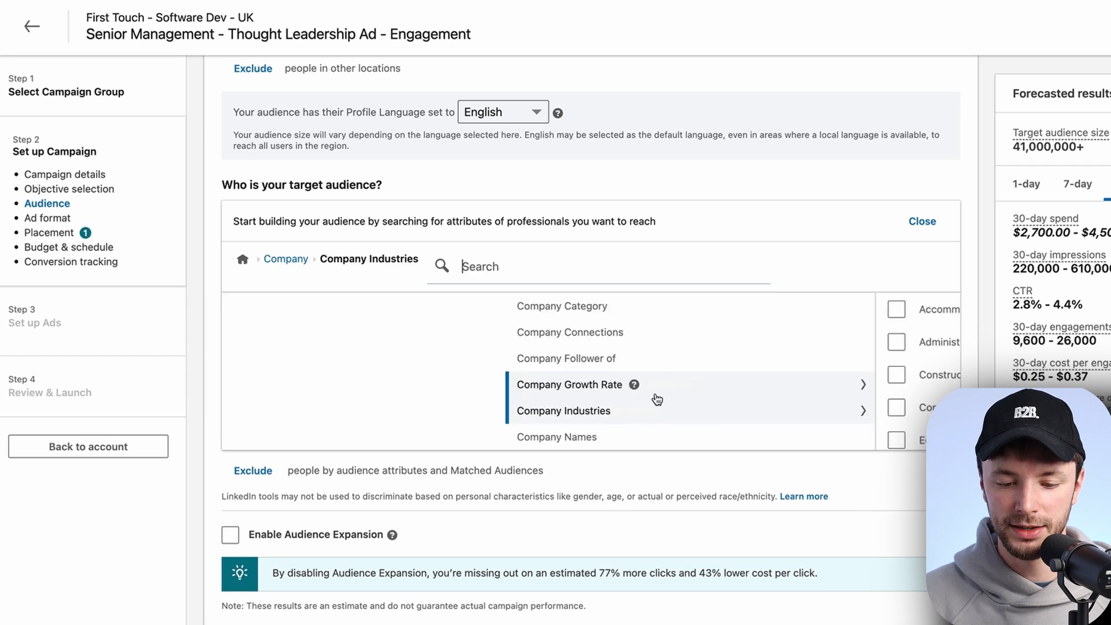
left_click(561, 274)
type("software")
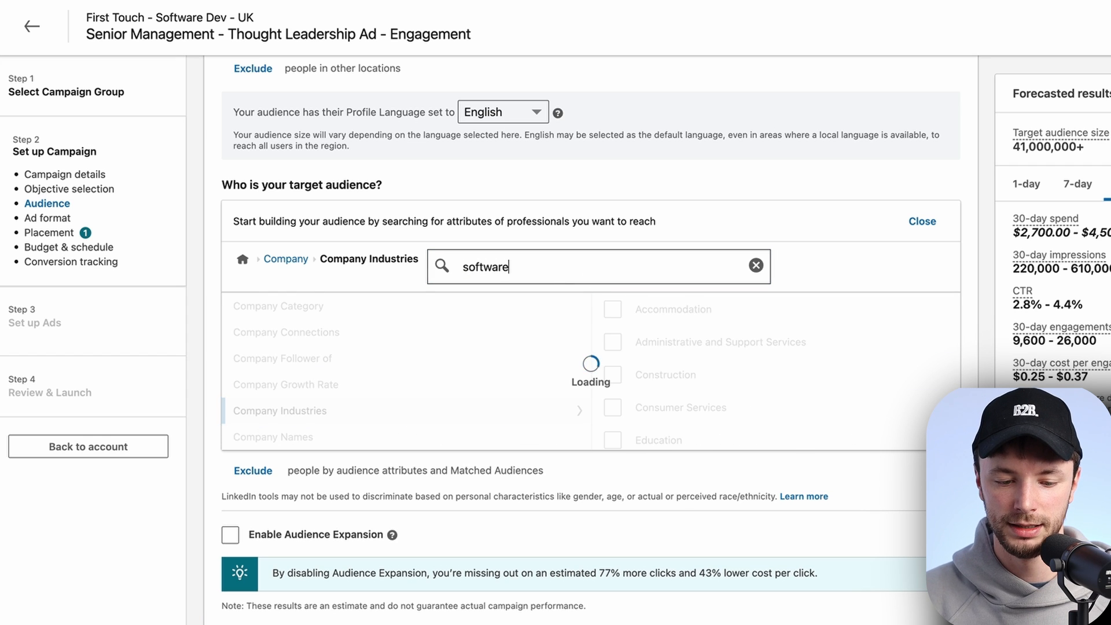
left_click(241, 310)
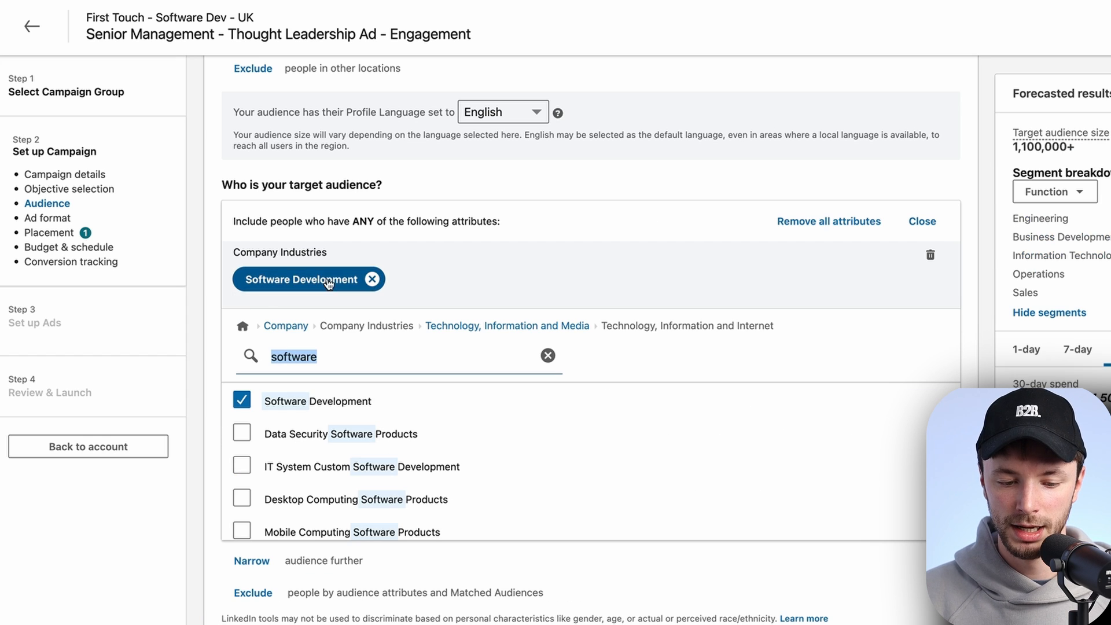
left_click(217, 314)
scroll(221, 350, "down", 1)
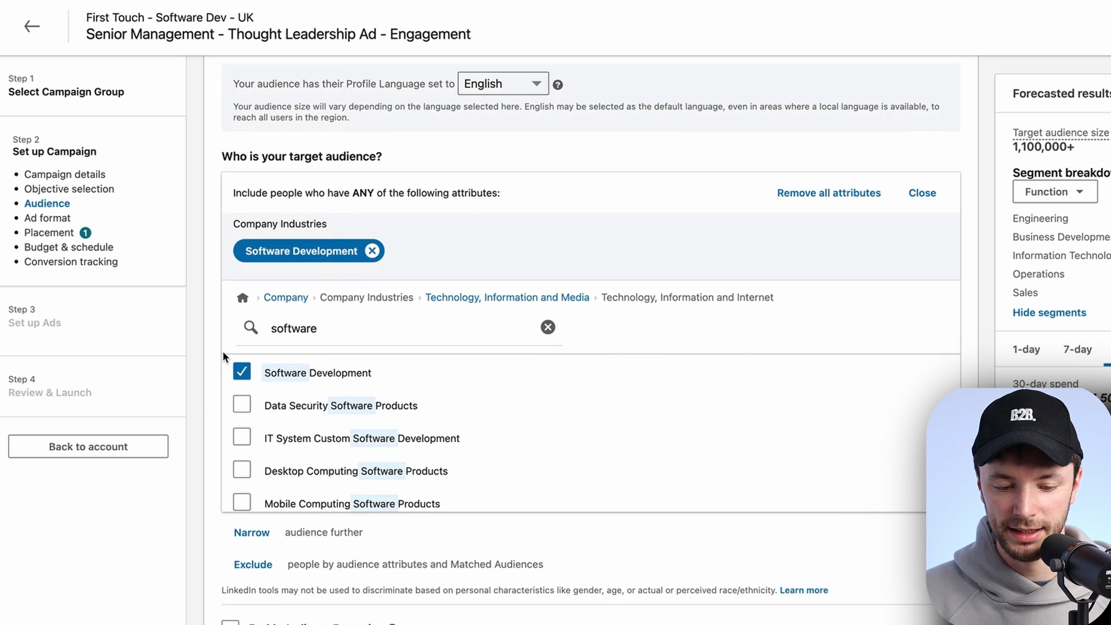
left_click(309, 318)
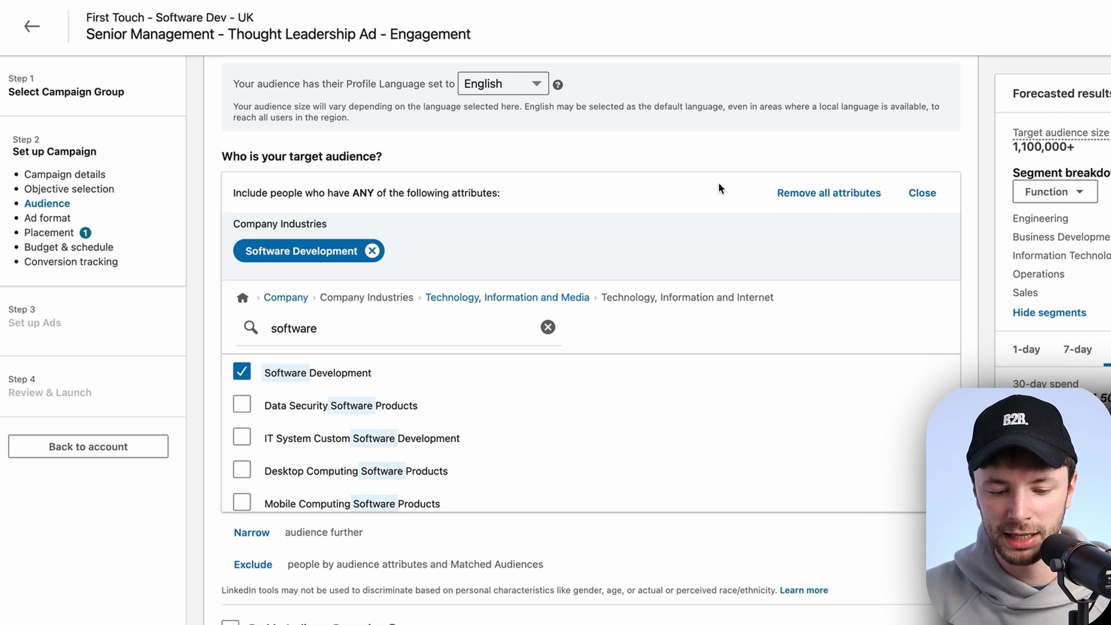
Step: Narrow the audience further with an additional AND condition for the current job title Marketing Manager
left_click(251, 532)
left_click(320, 333)
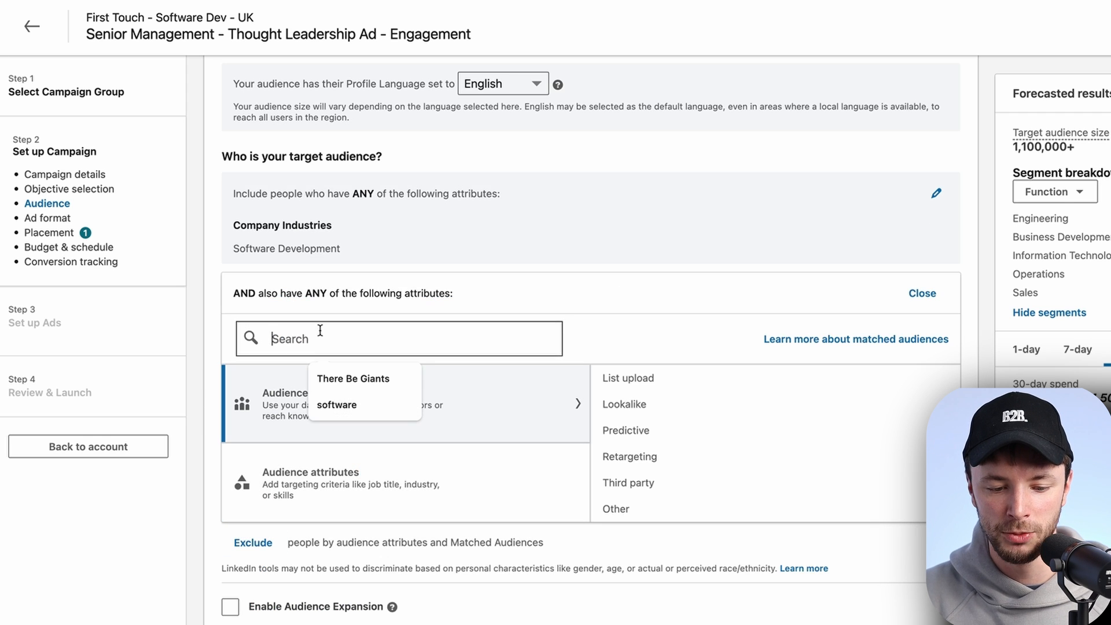
type("marketing manager")
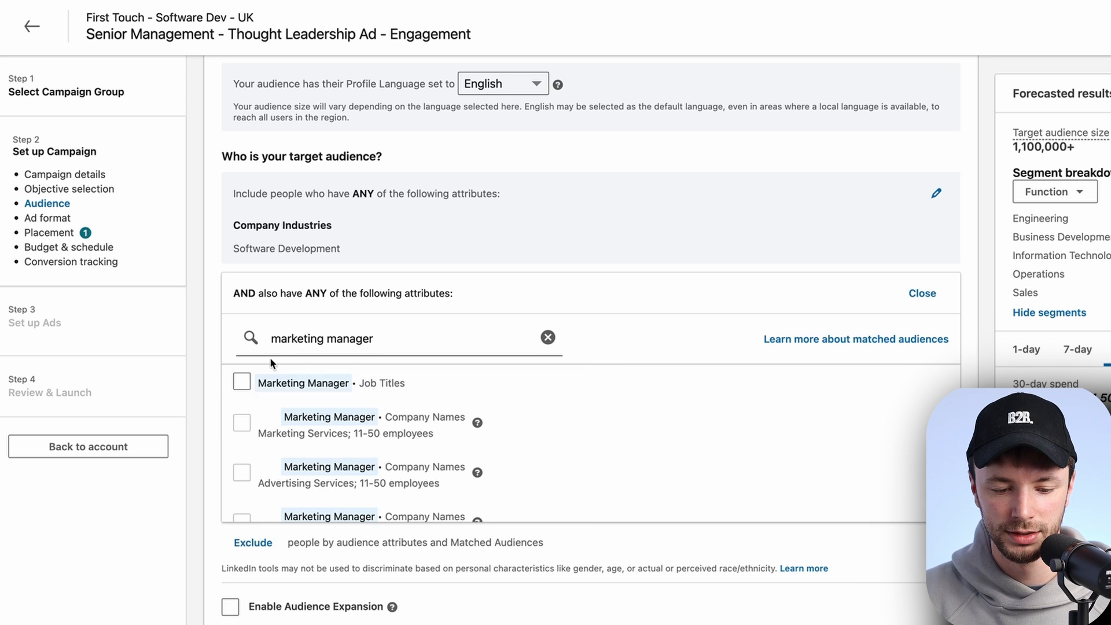
left_click(243, 383)
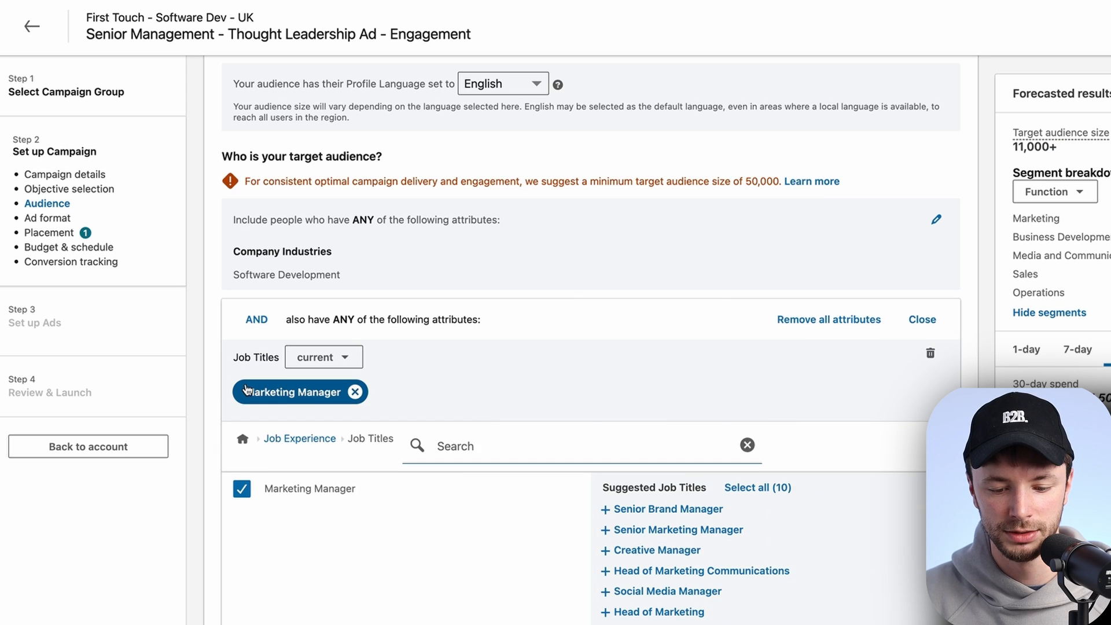
Step: Add the suggested job titles Senior Brand Manager, Senior Marketing Manager, Creative Manager and Head of Marketing Communications to the job title condition
left_click(607, 509)
left_click(606, 509)
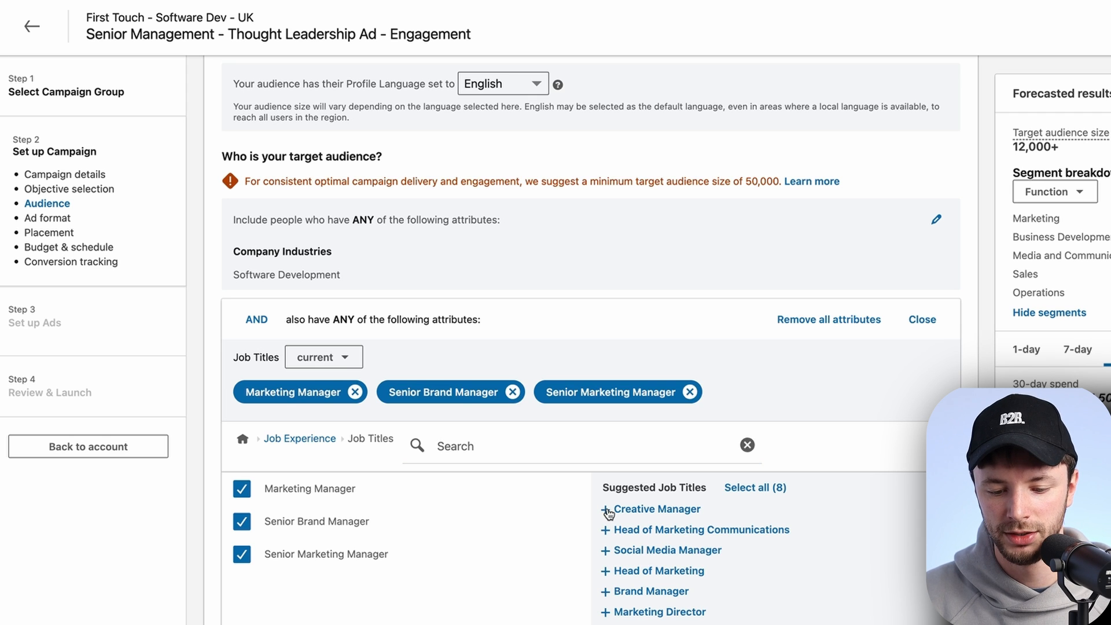
left_click(606, 510)
left_click(606, 511)
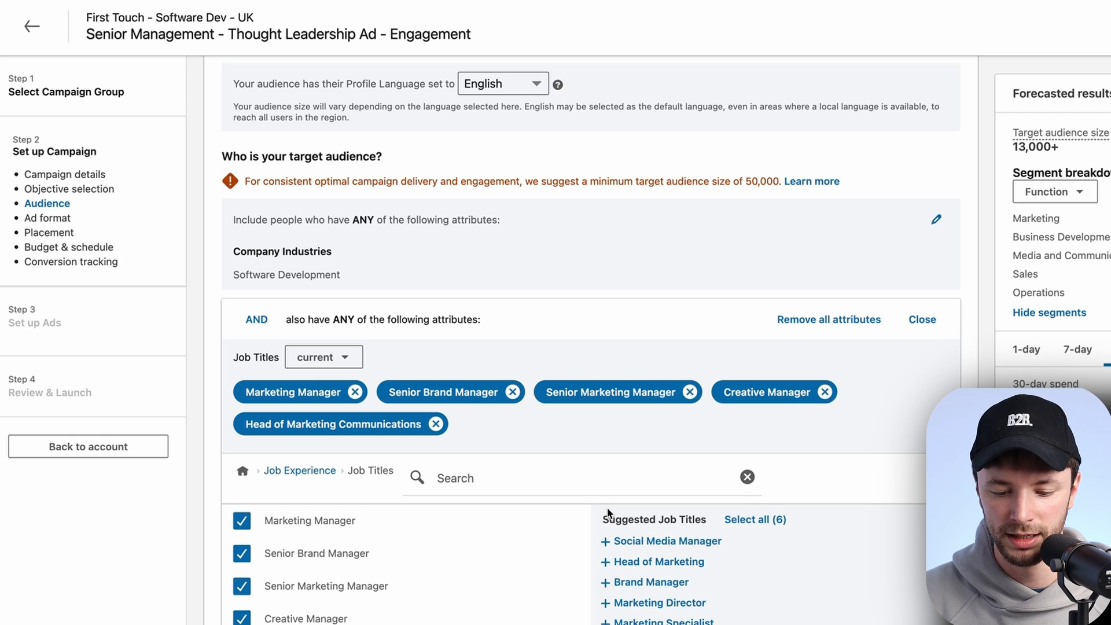
Step: Add the suggested job titles Head of Marketing, Brand Manager, Social Media Manager, Marketing Specialist and Marketing Director to the same condition
left_click(606, 563)
left_click(606, 565)
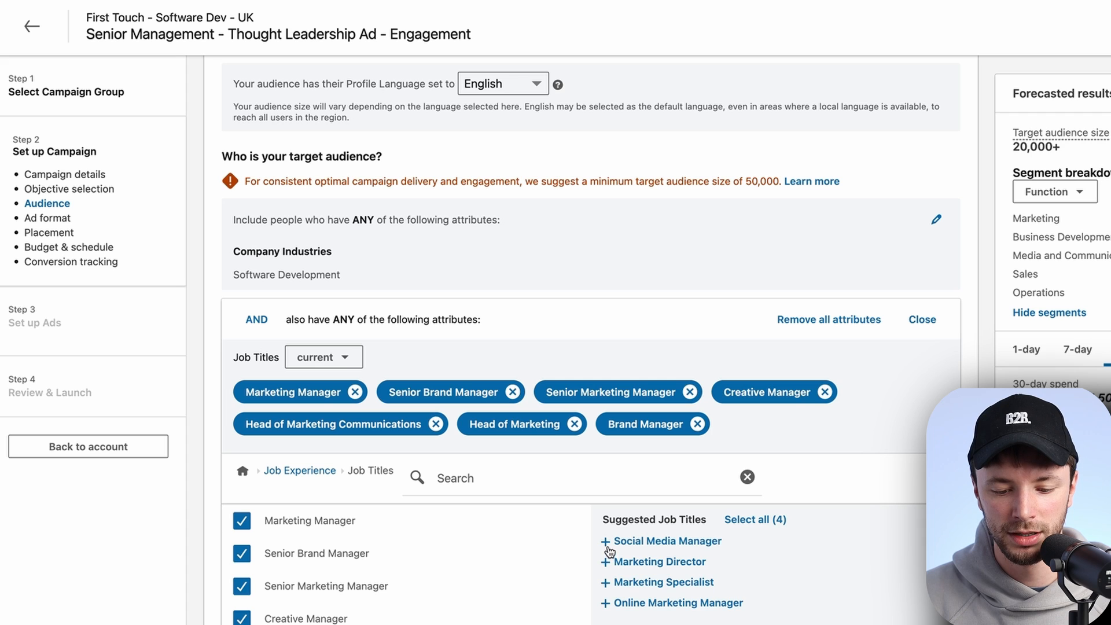
left_click(607, 542)
left_click(607, 560)
left_click(605, 575)
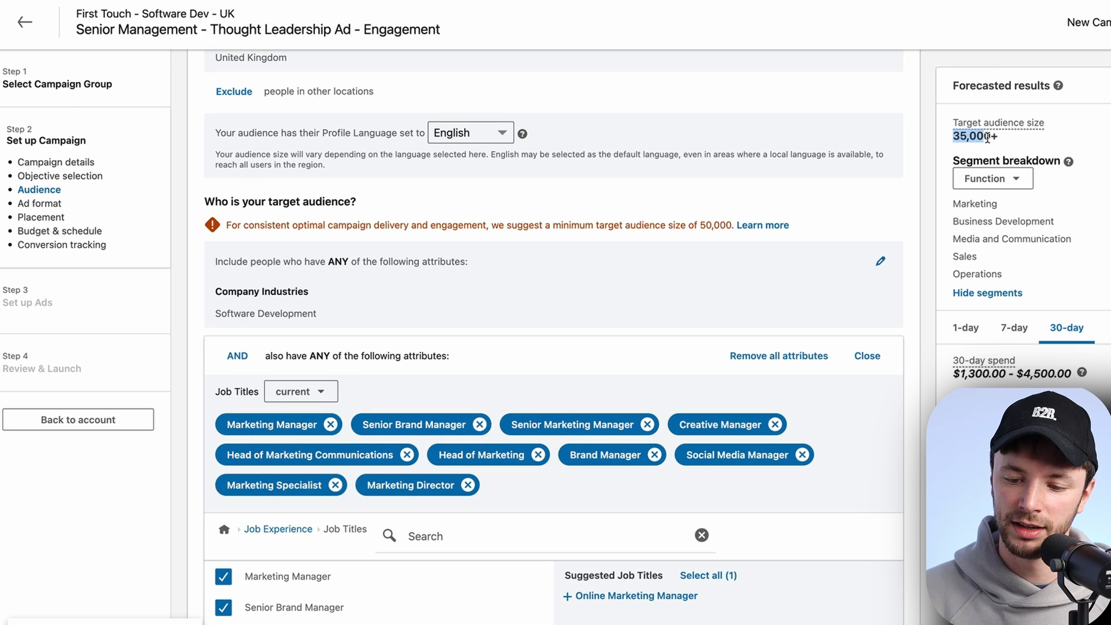
Step: Examine the forecast's segment breakdown by Function to judge which job functions the audience covers
left_click(999, 179)
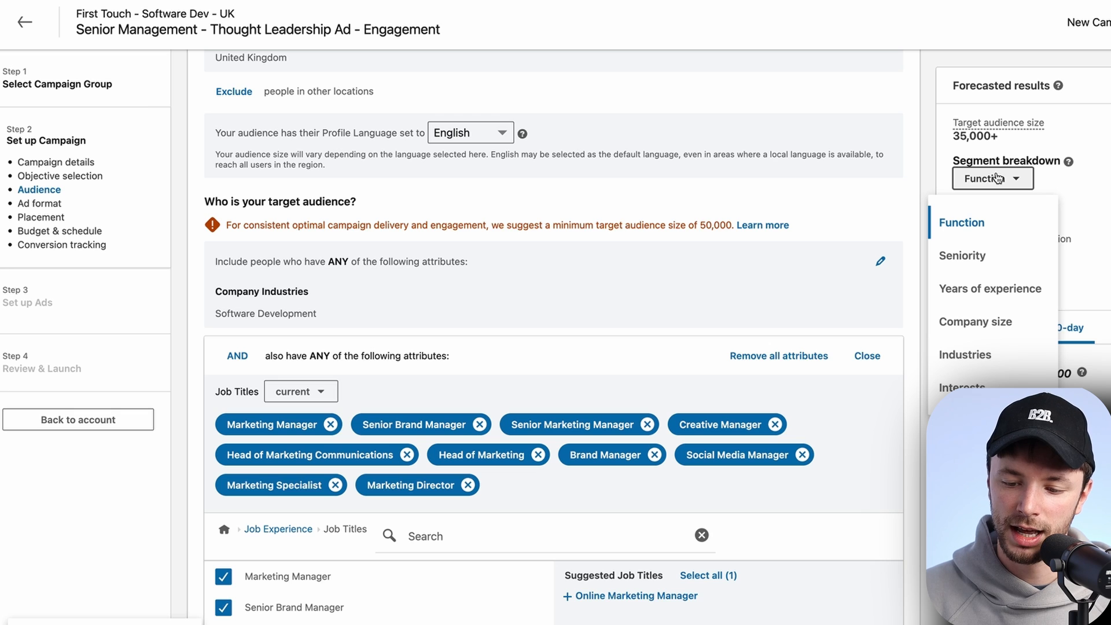
left_click(998, 179)
left_click(999, 180)
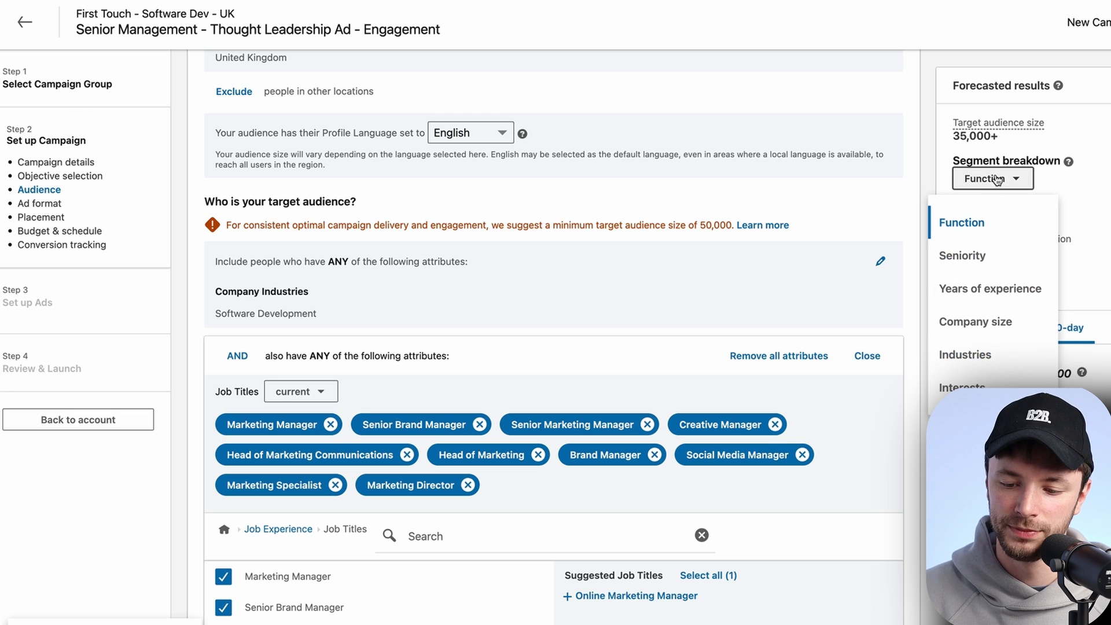
left_click(980, 233)
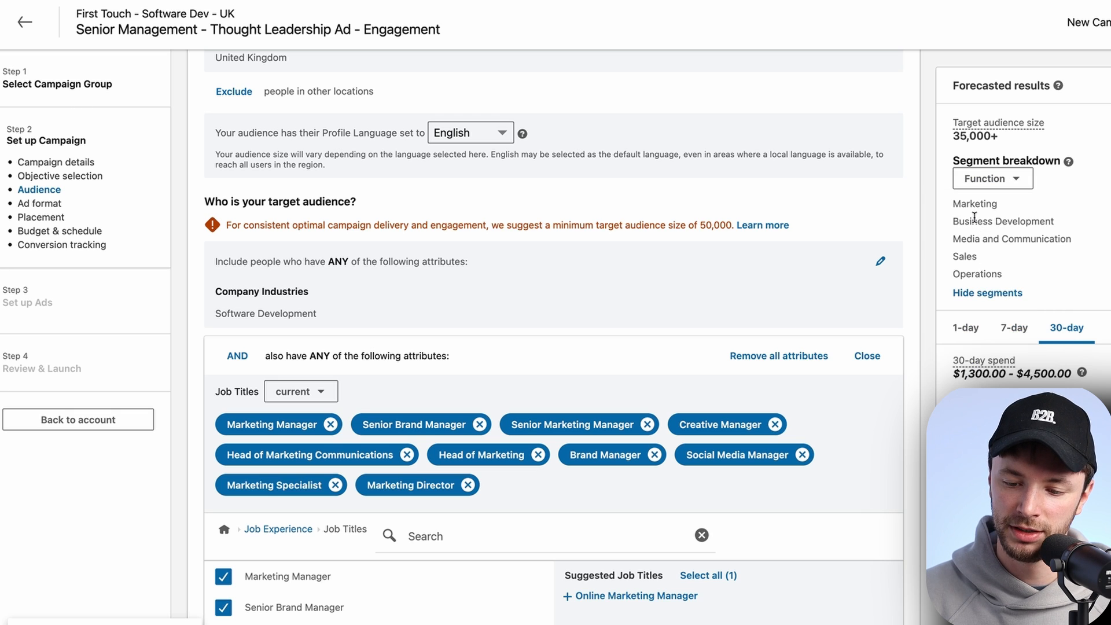
left_click_drag(960, 203, 1044, 220)
left_click(1014, 217)
left_click(984, 219)
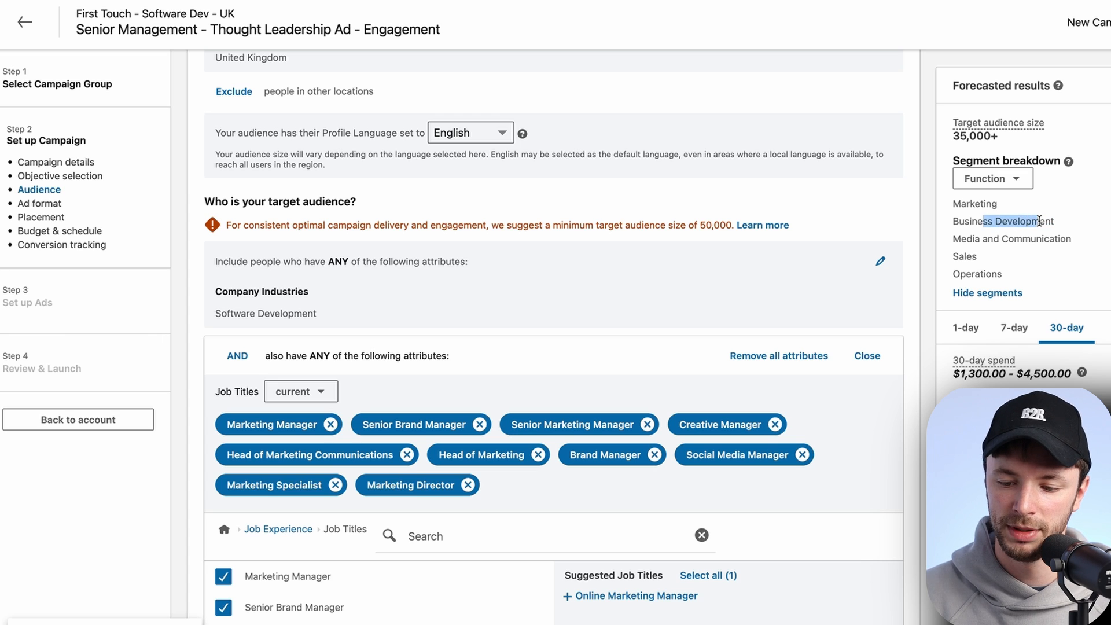
left_click(984, 238)
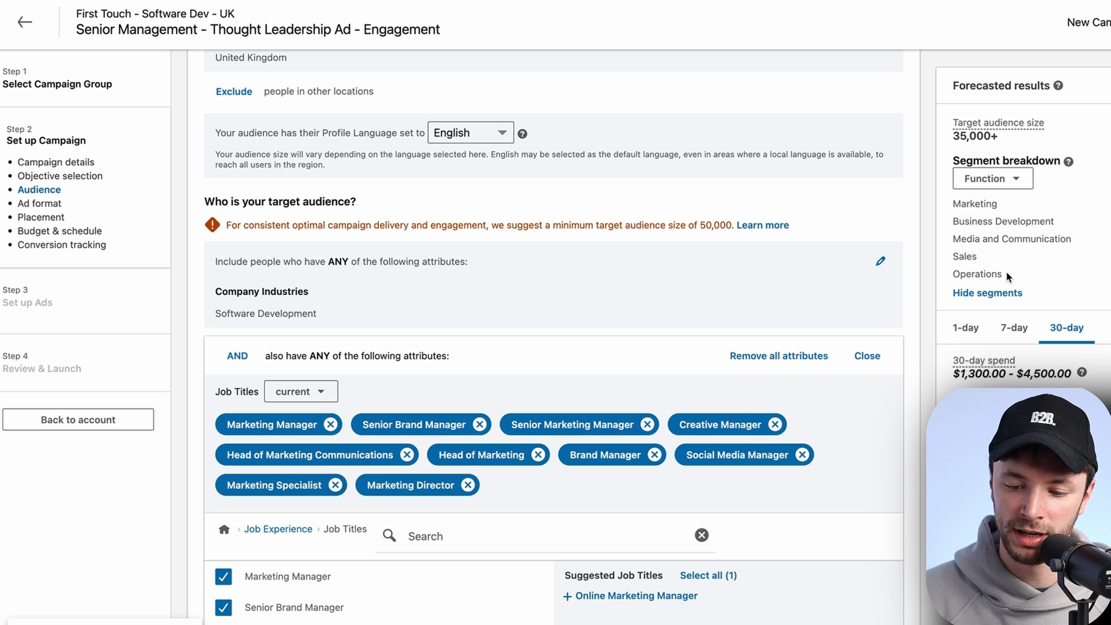
left_click_drag(1008, 277, 981, 240)
left_click(982, 241)
Step: Review the audience's segment breakdown by Seniority and switch the breakdown to Company size
left_click(991, 179)
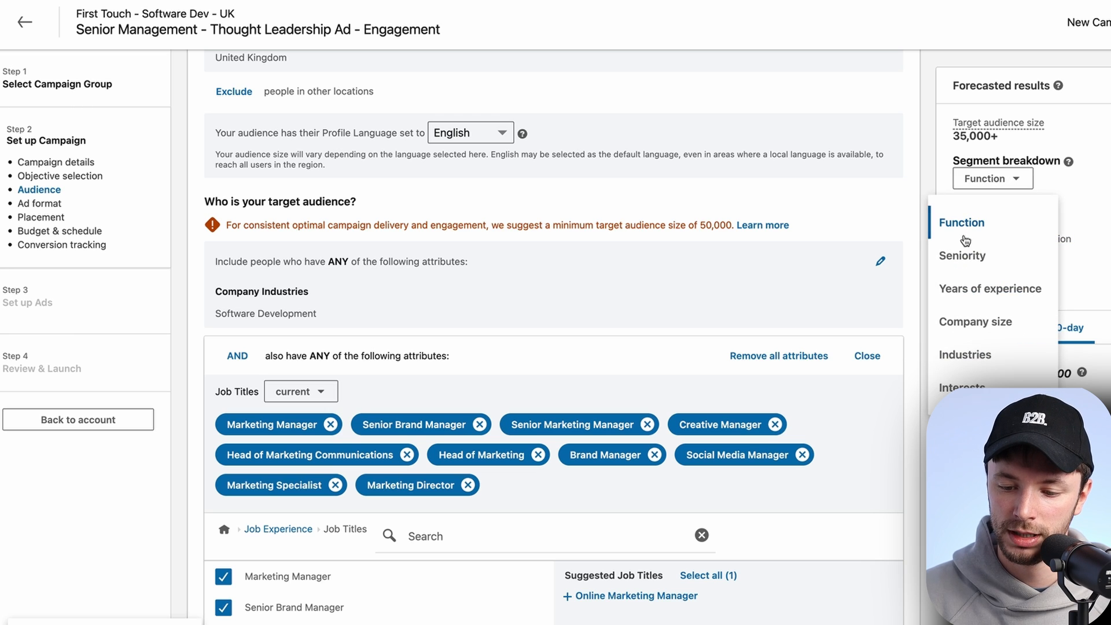
left_click(963, 256)
mouse_move(954, 207)
left_mouse_down()
mouse_move(1002, 211)
mouse_move(999, 227)
mouse_move(958, 222)
left_mouse_up()
left_click(954, 222)
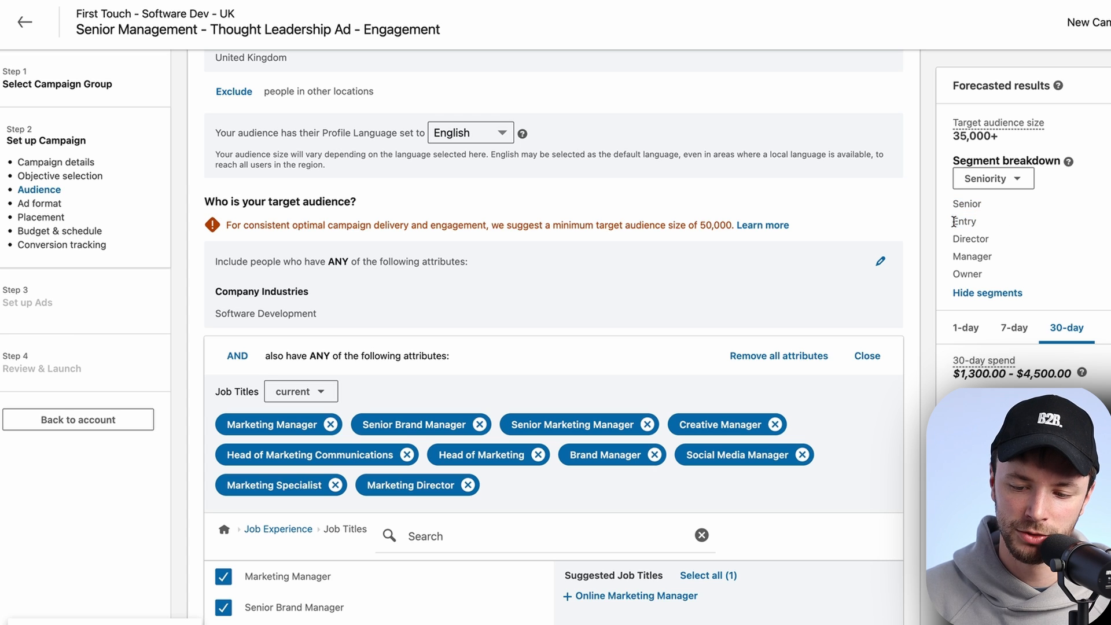
left_click(976, 186)
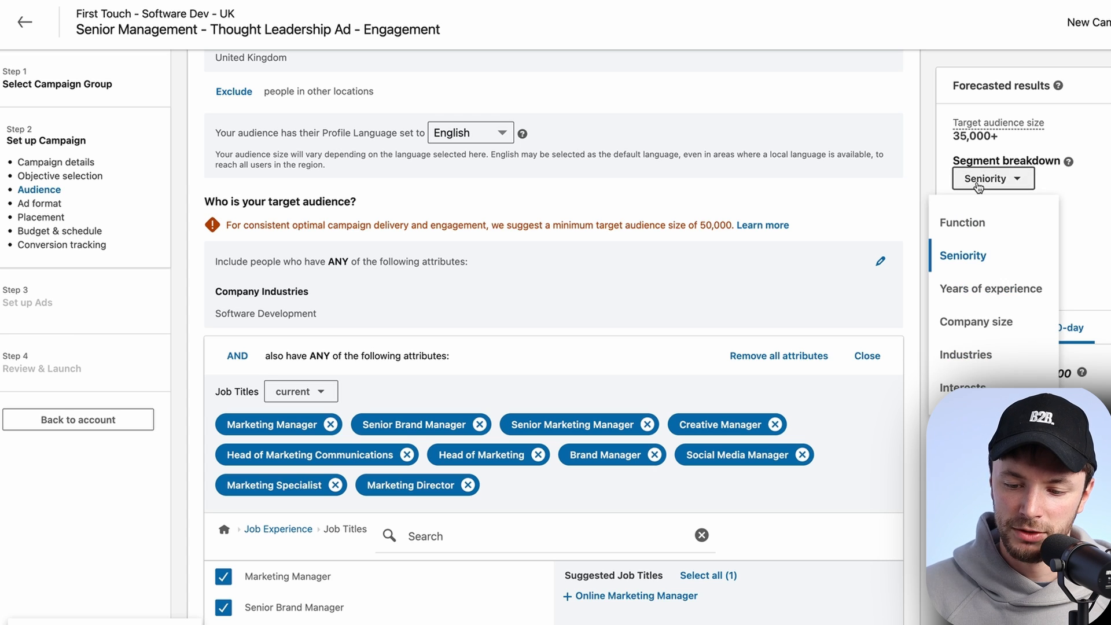
left_click(916, 197)
scroll(965, 233, "down", 1)
left_click(991, 178)
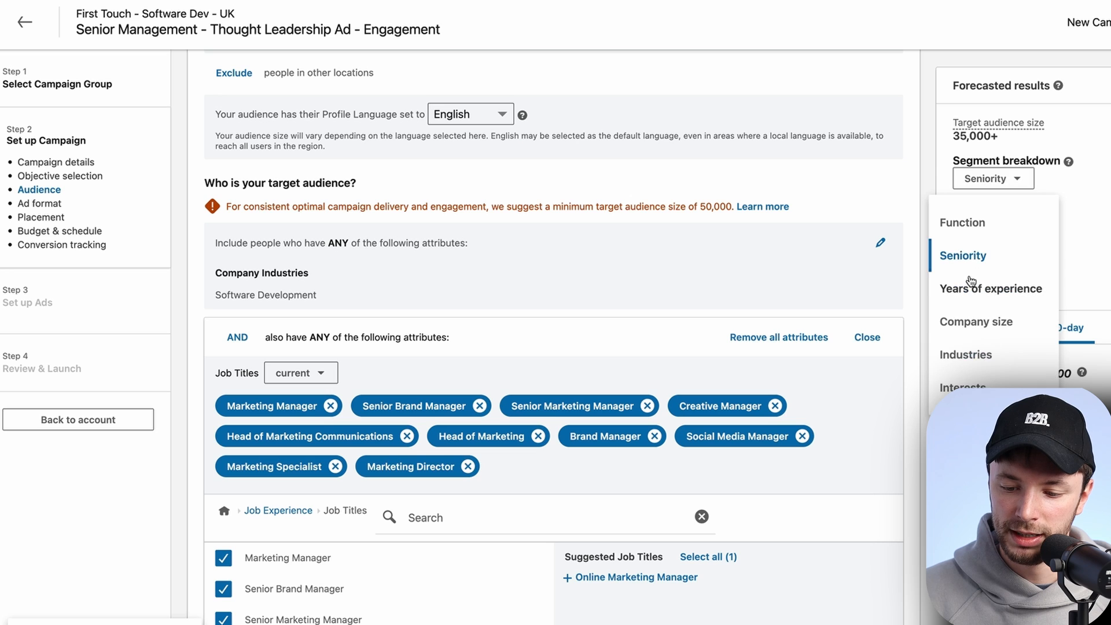
left_click(977, 321)
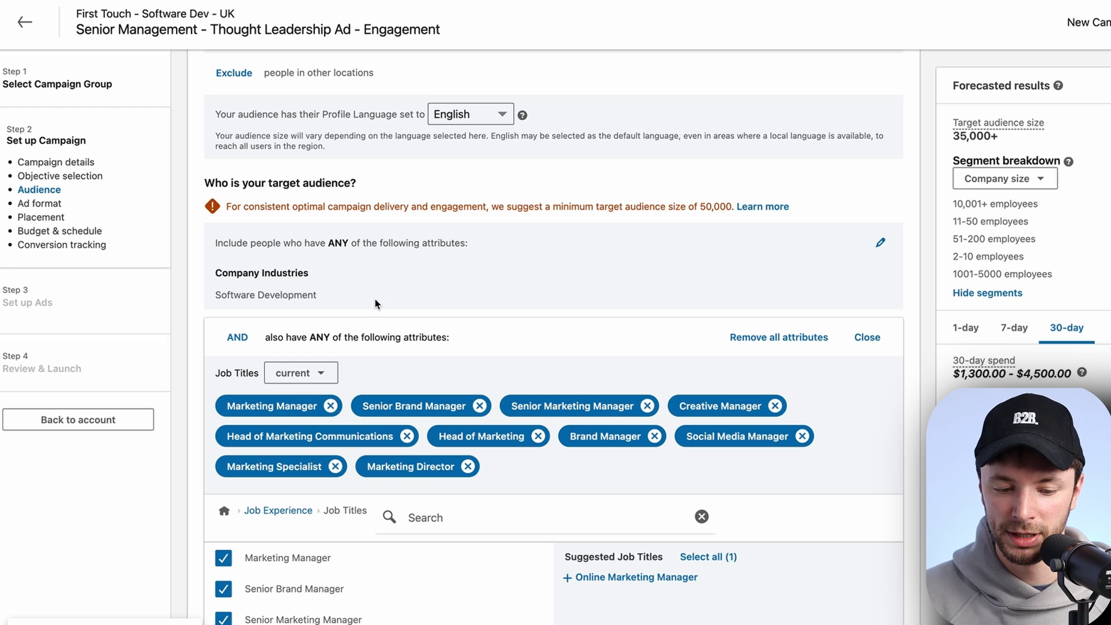
Step: Narrow the audience with another AND condition for company sizes of 11-50 employees and 51-200 employees
scroll(236, 437, "down", 4)
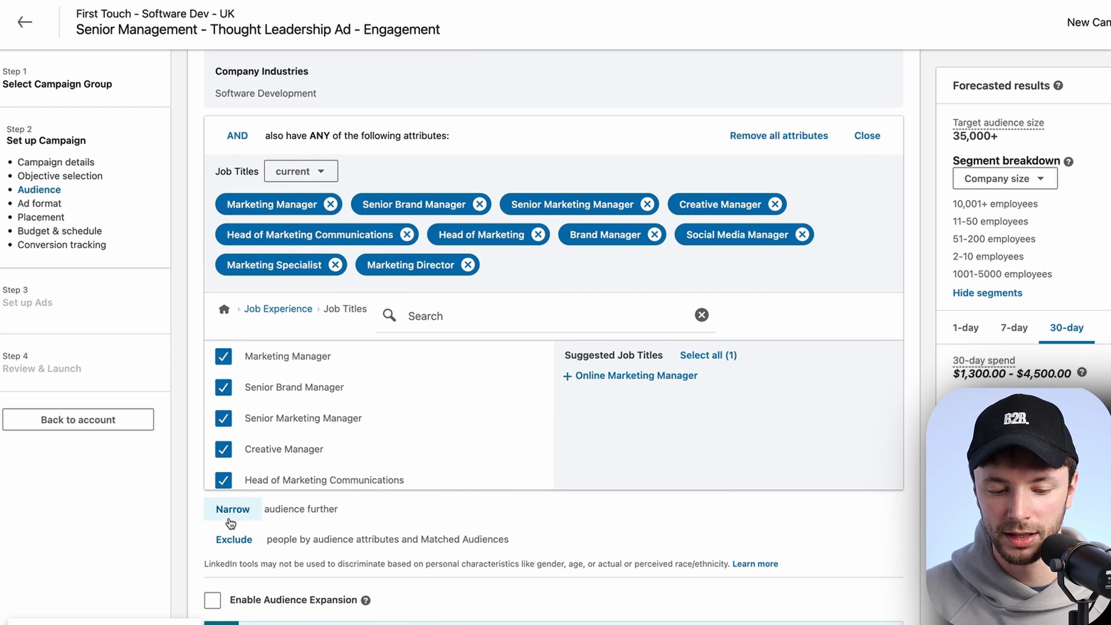
left_click(229, 520)
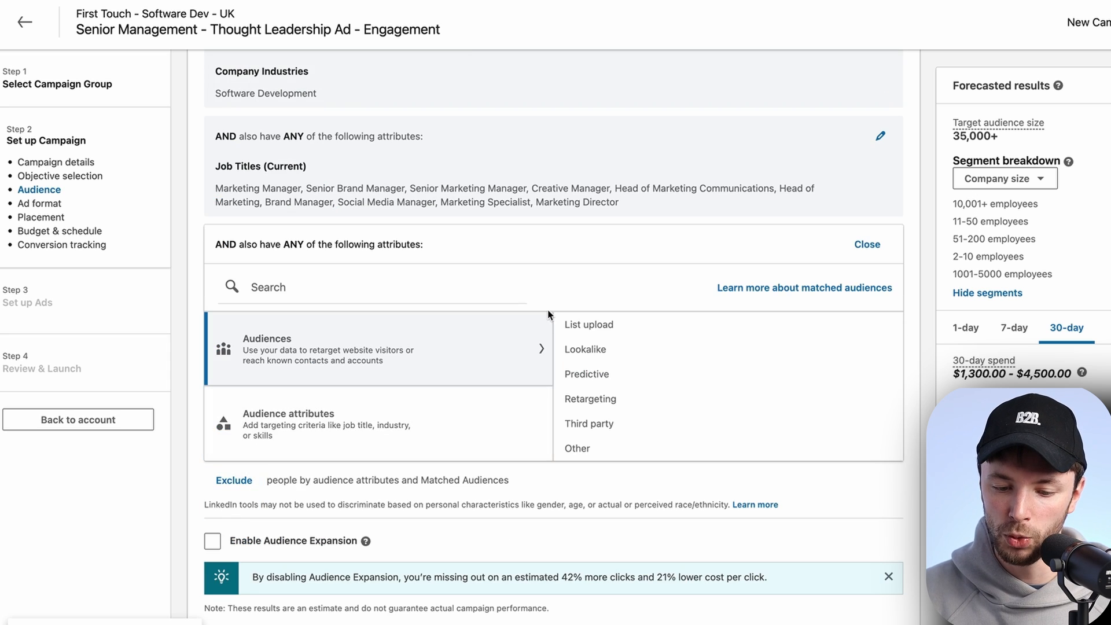
left_click(350, 434)
left_click(579, 323)
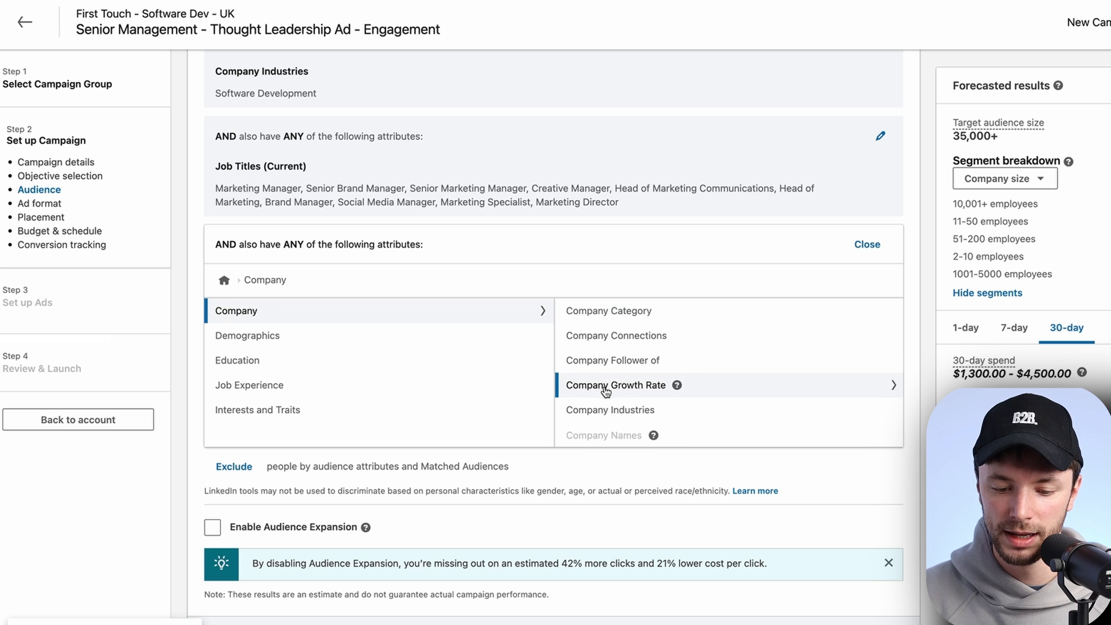
scroll(605, 385, "down", 1)
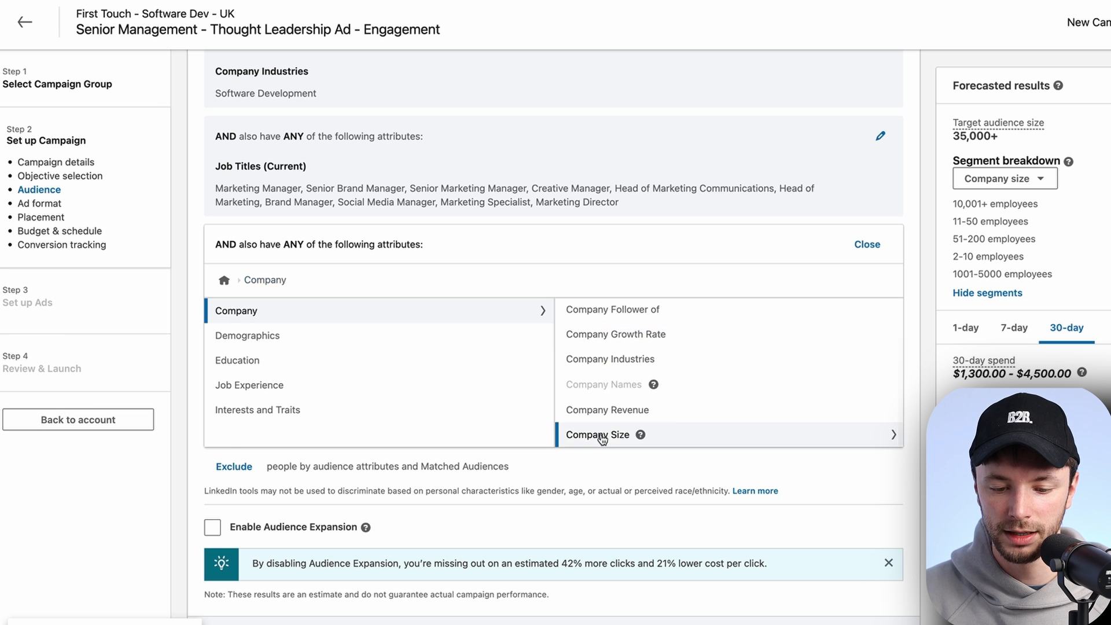
left_click(602, 436)
left_click(223, 374)
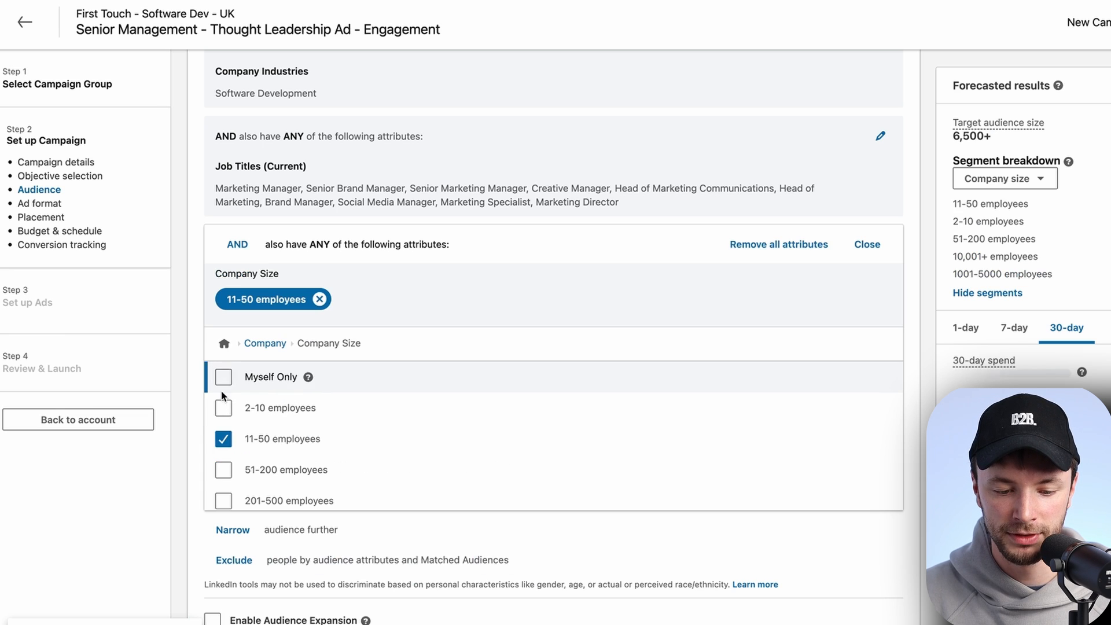
left_click(224, 469)
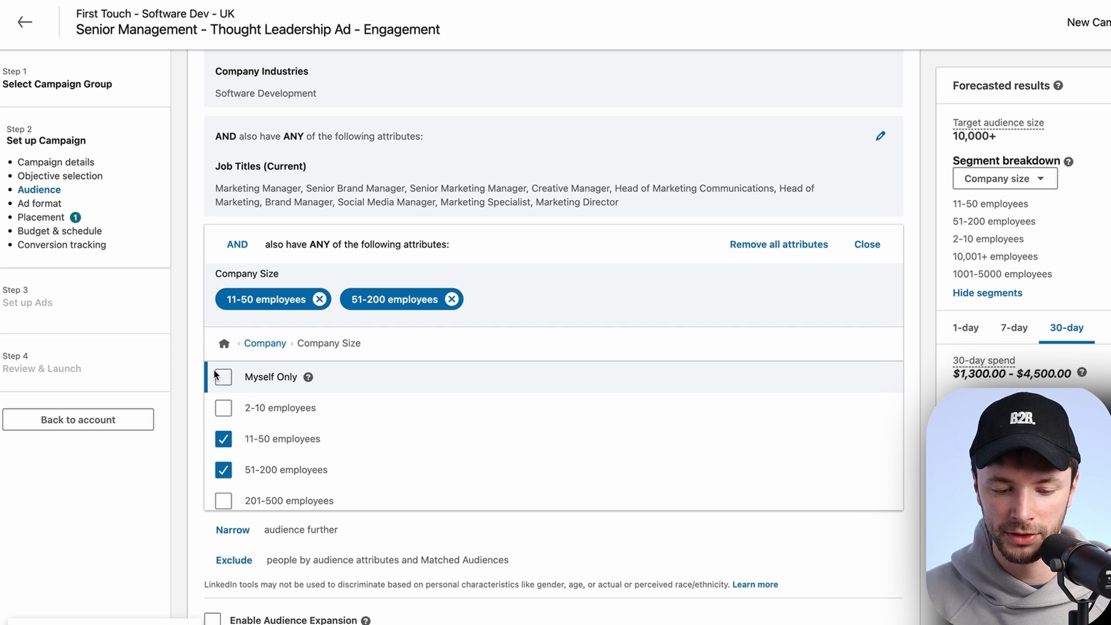
Step: Compare the selected company sizes with the company size segment breakdown in the forecasted results
scroll(202, 391, "down", 1)
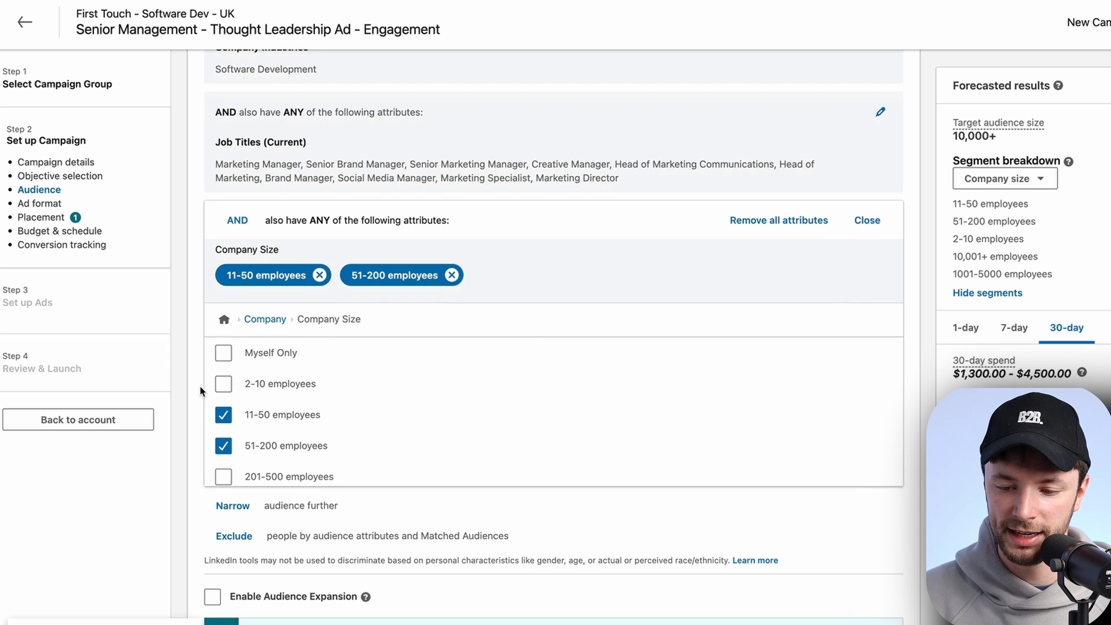
scroll(200, 391, "down", 1)
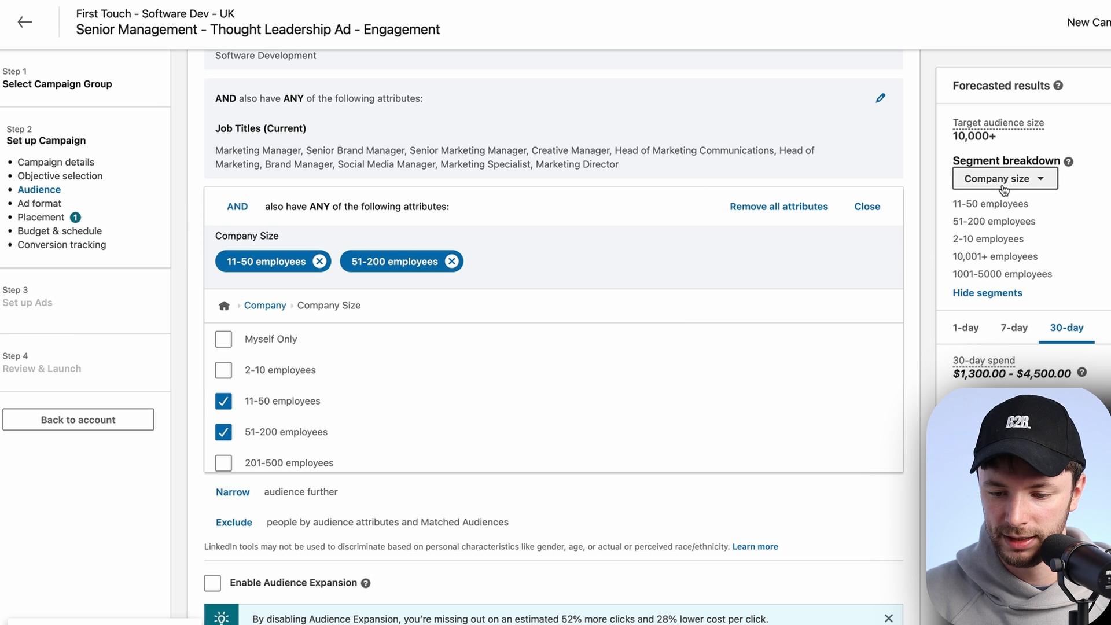
left_click_drag(965, 205, 1040, 223)
left_click(1041, 223)
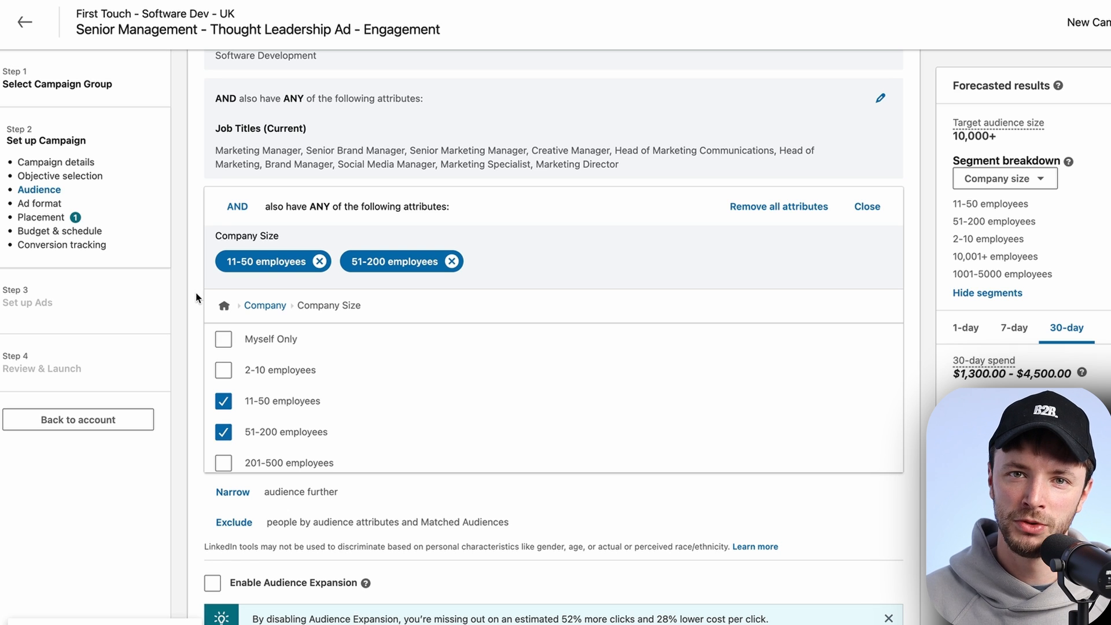
scroll(183, 364, "down", 3)
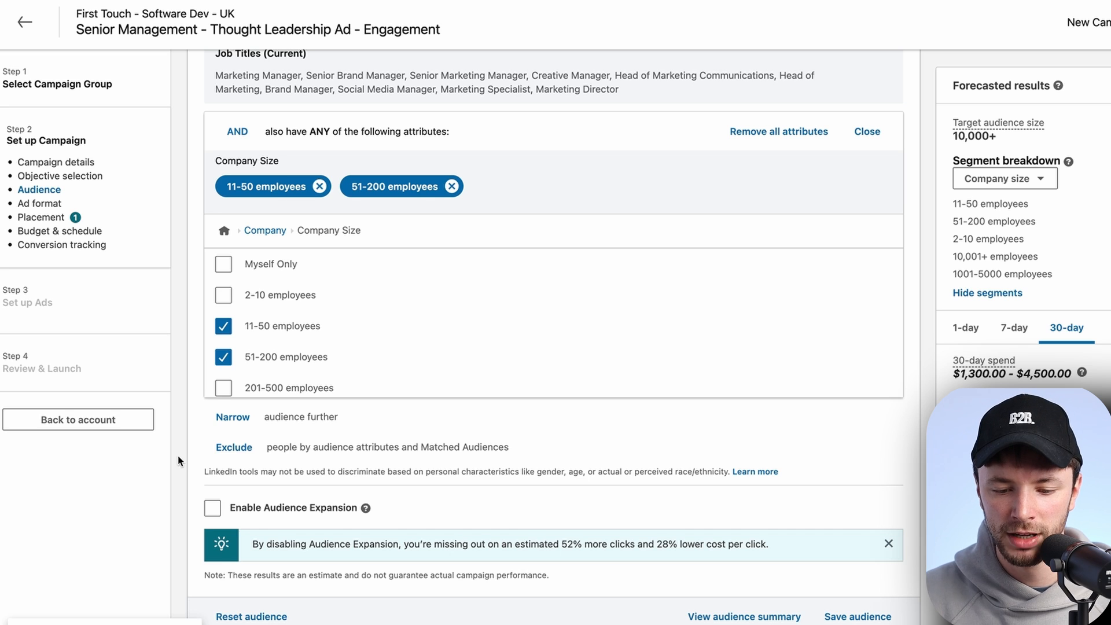
scroll(435, 341, "down", 1)
left_click_drag(954, 235, 1035, 241)
left_click(1044, 242)
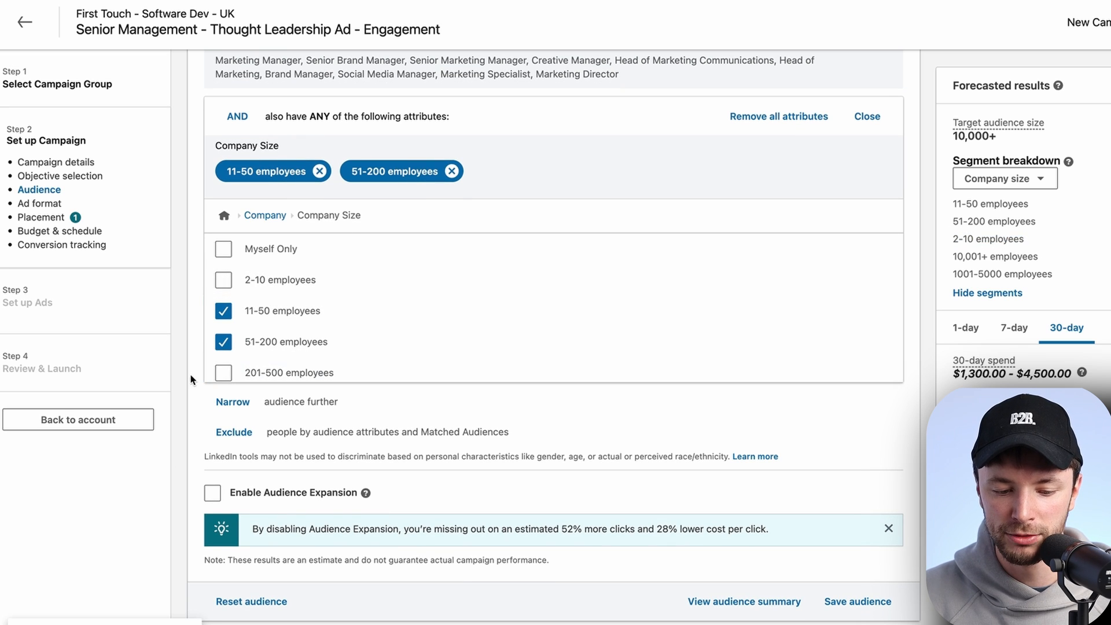
Step: Add an audience exclusion by Company Size for Myself Only and 2-10 employees
left_click(226, 433)
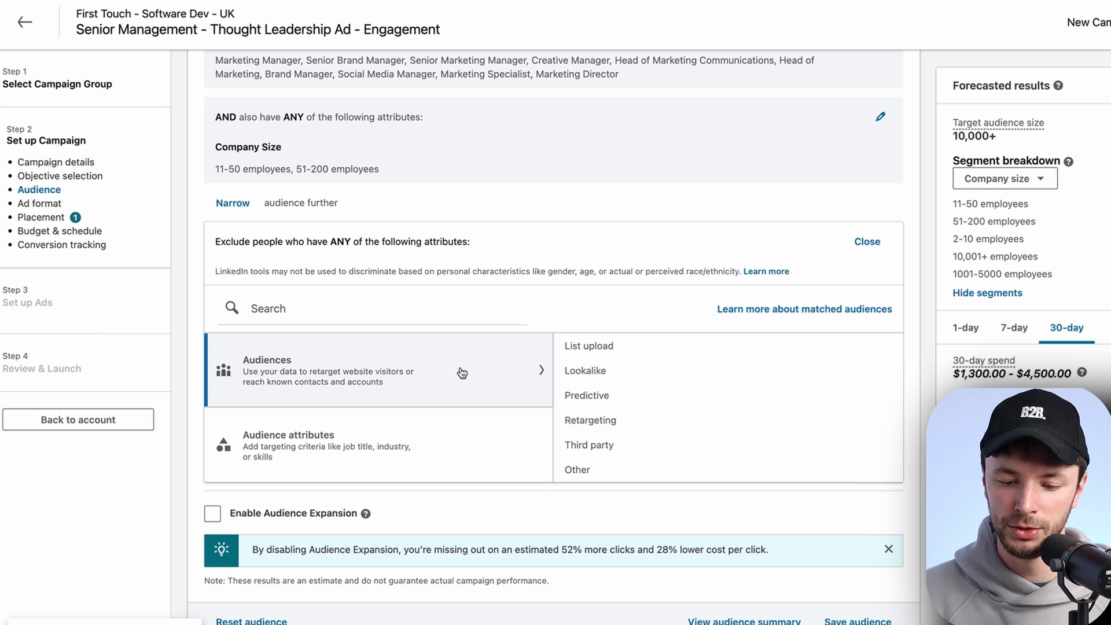
mouse_move(419, 434)
left_click(585, 346)
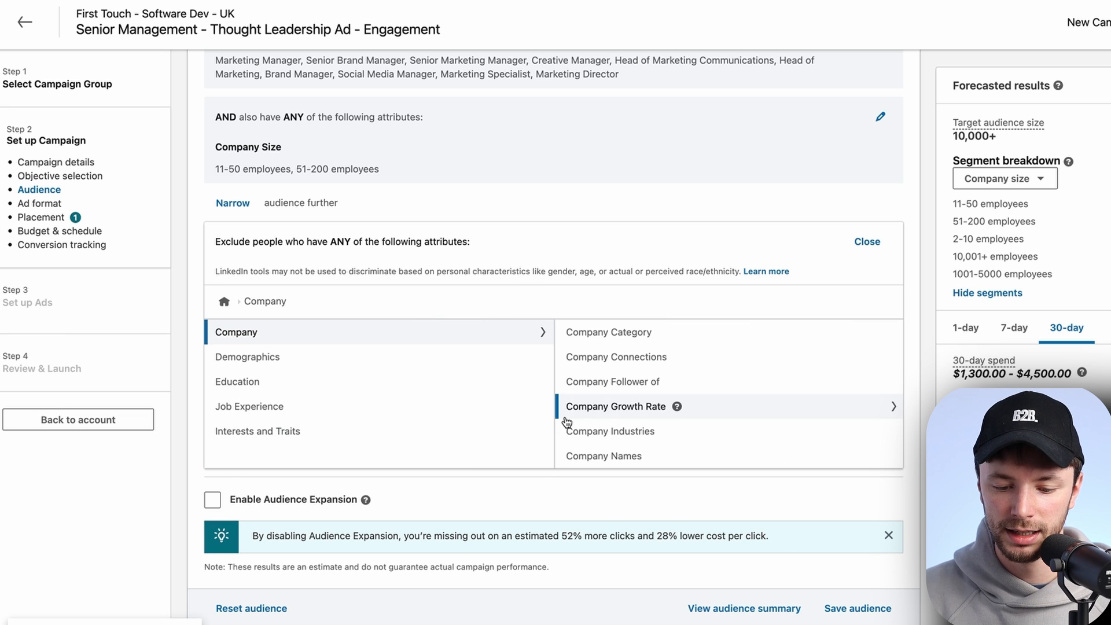
scroll(579, 437, "down", 2)
left_click(597, 451)
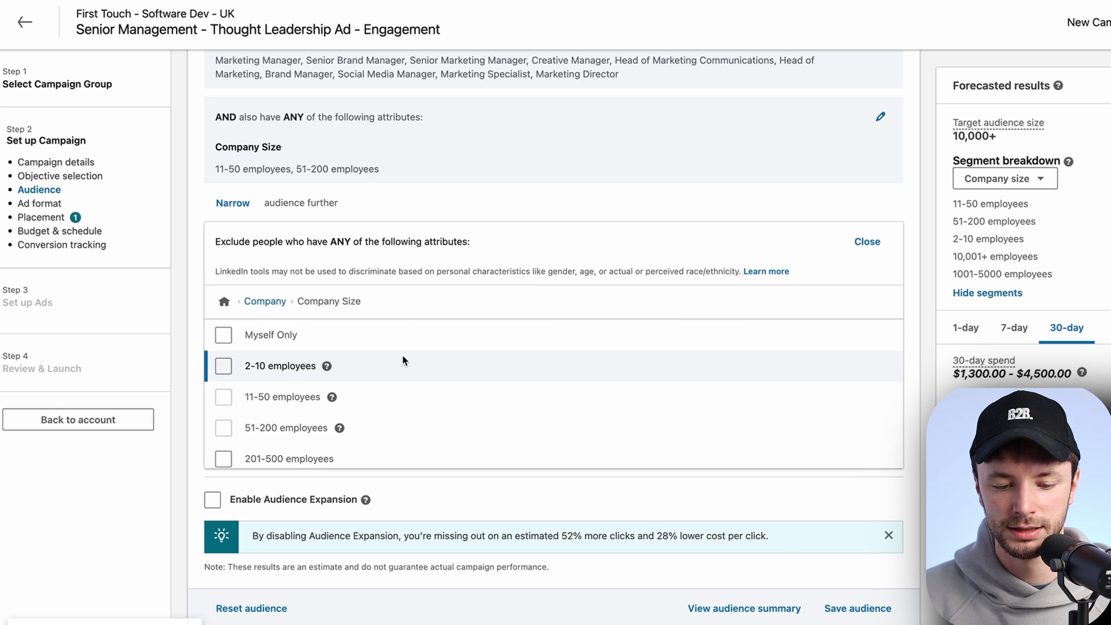
left_click(224, 334)
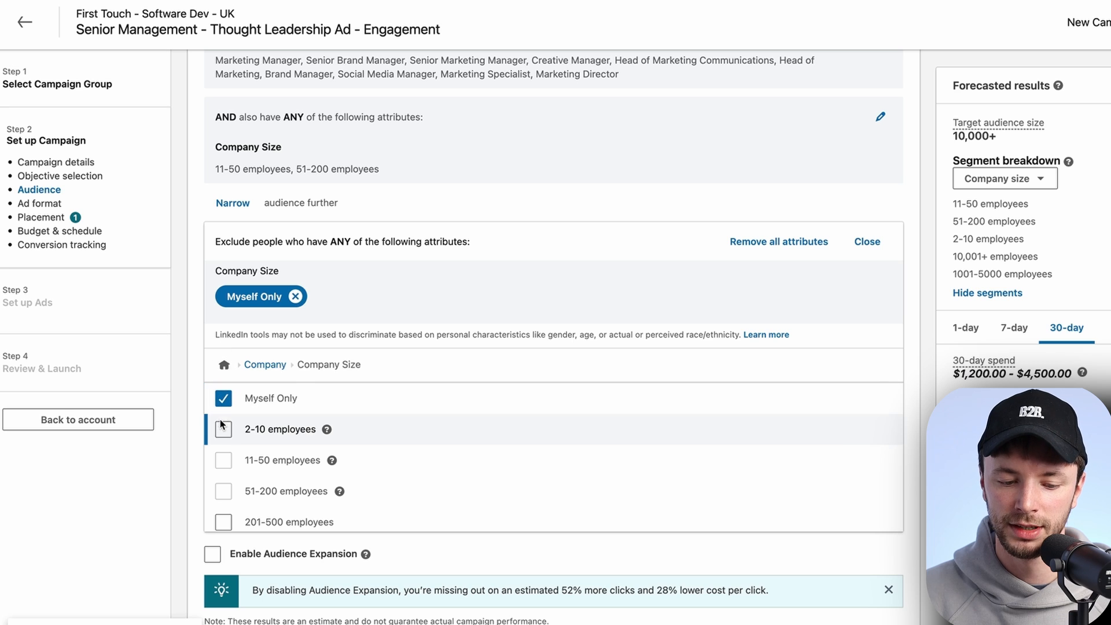
left_click(224, 429)
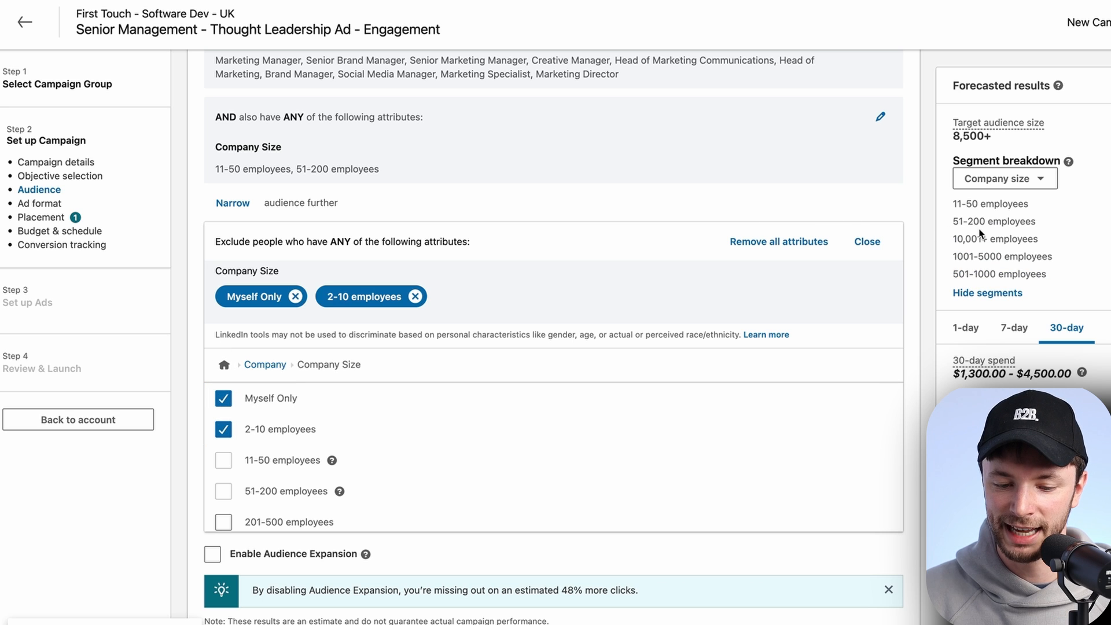
Step: Also exclude company sizes 201-500, 501-1000, 1001-5000, 5001-10,000 and 10,001+ employees from the audience
scroll(227, 491, "down", 1)
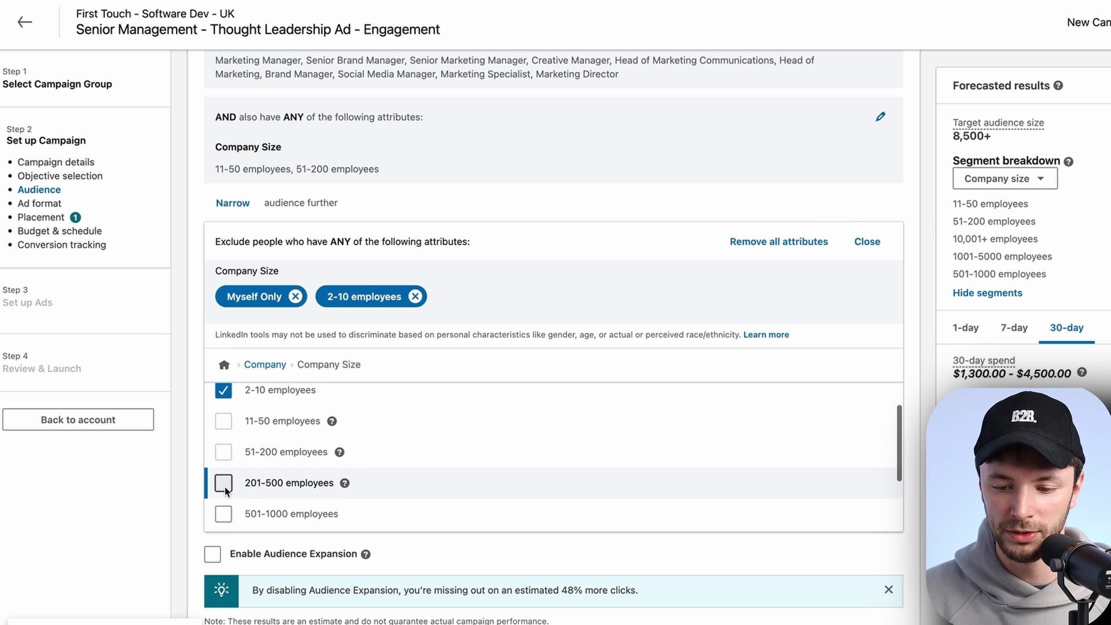
left_click(224, 484)
left_click(224, 515)
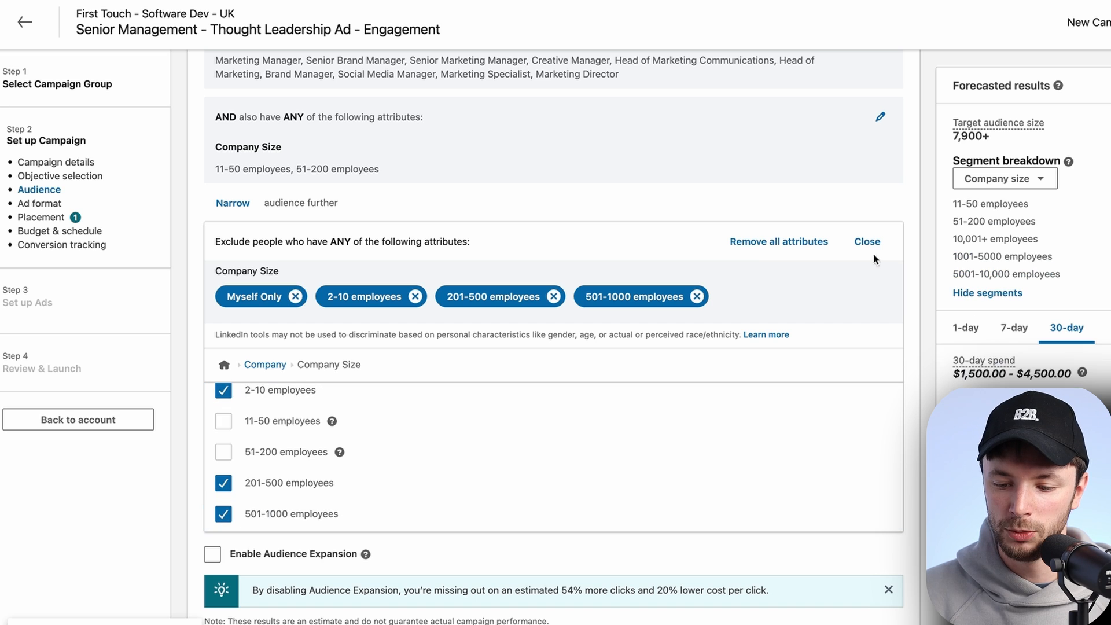
scroll(307, 458, "down", 2)
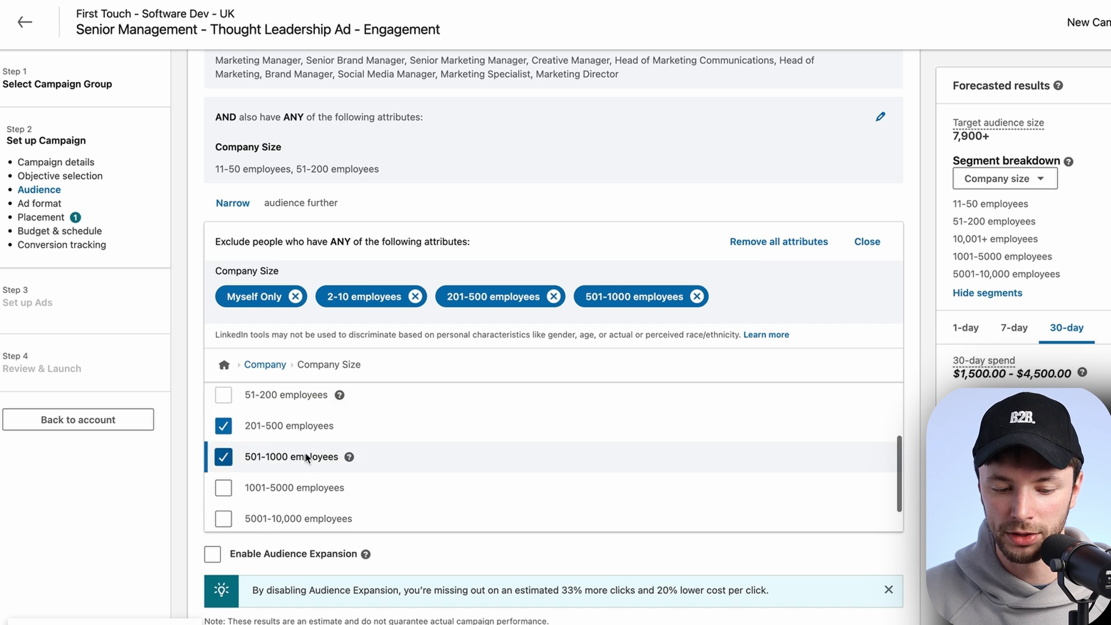
left_click(224, 488)
left_click(224, 519)
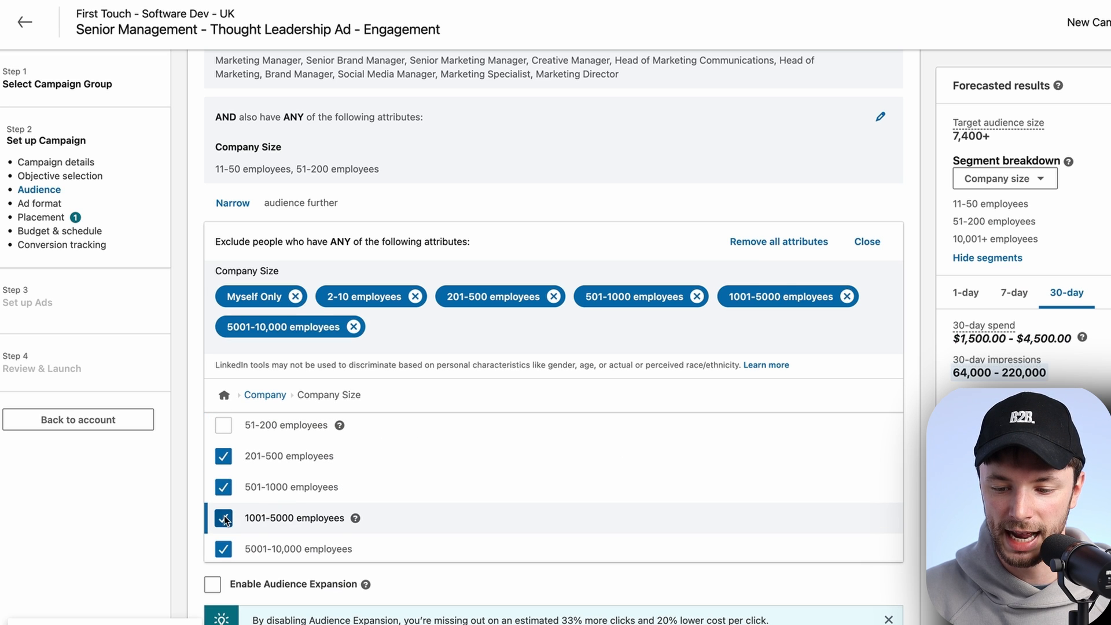
scroll(294, 492, "down", 1)
left_click(224, 546)
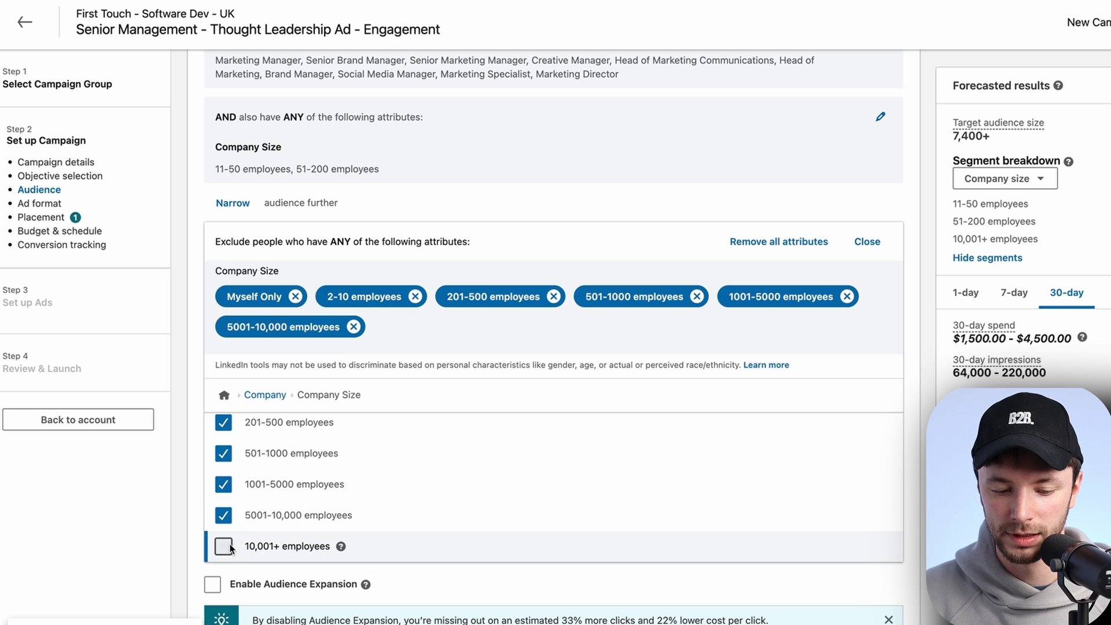
Step: Review the included attributes, then switch the forecast's segment breakdown to Seniority and check which levels the audience covers
scroll(327, 244, "up", 3)
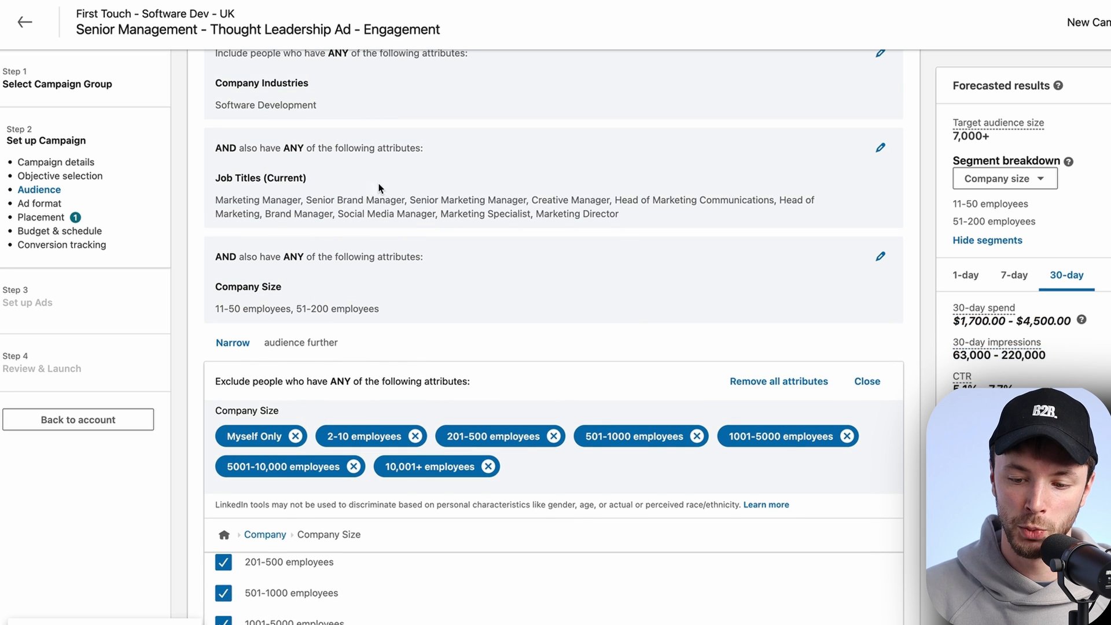
scroll(356, 524, "down", 2)
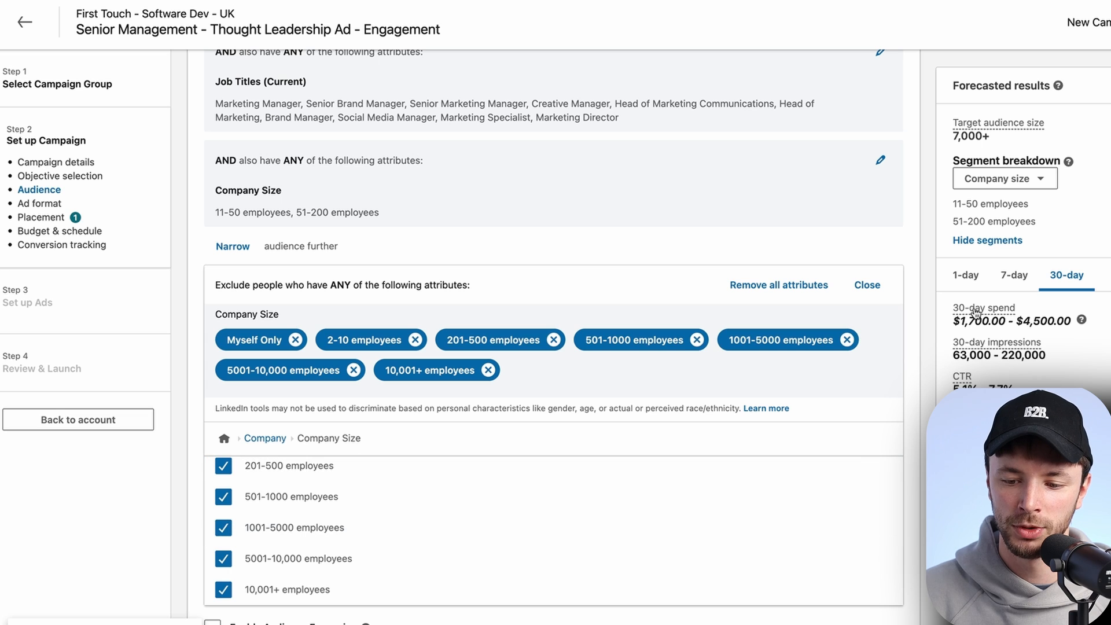
left_click(977, 179)
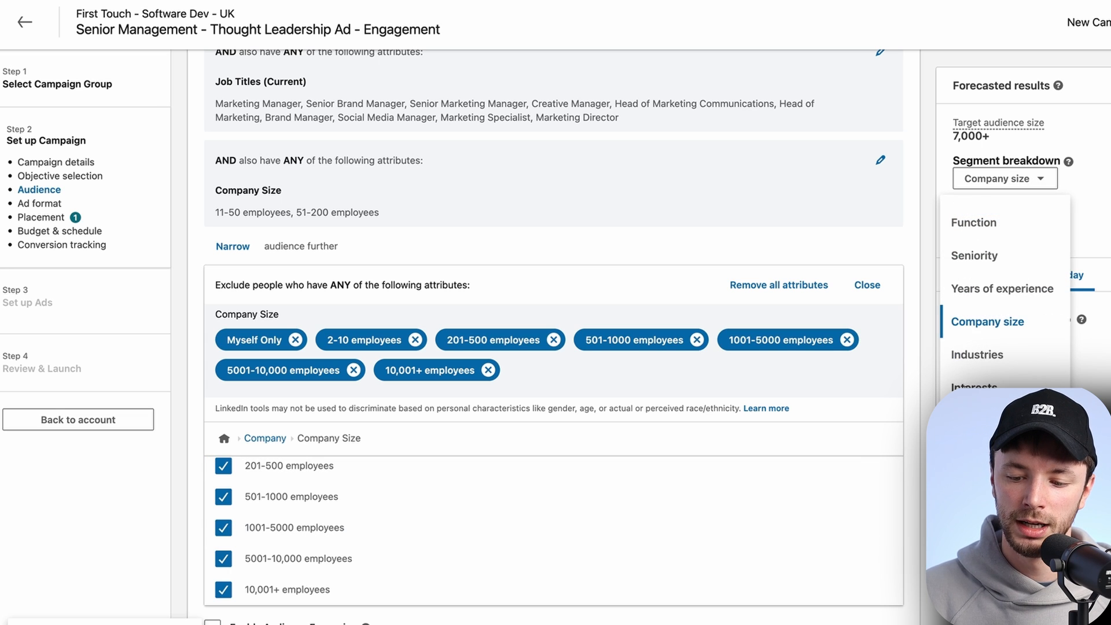
left_click(970, 255)
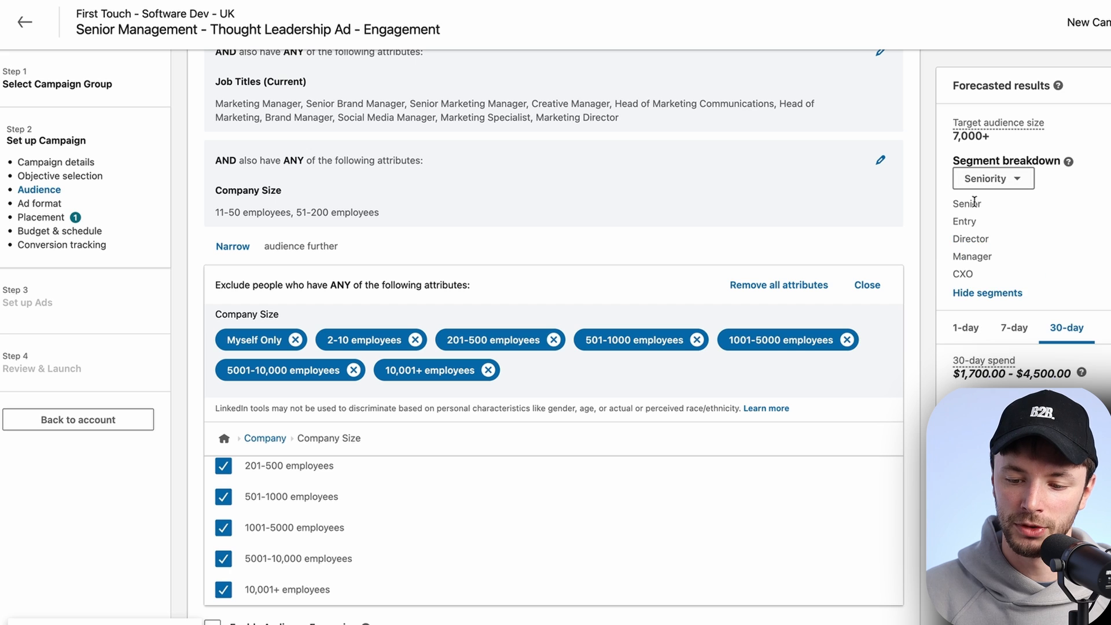
double_click(963, 221)
double_click(962, 223)
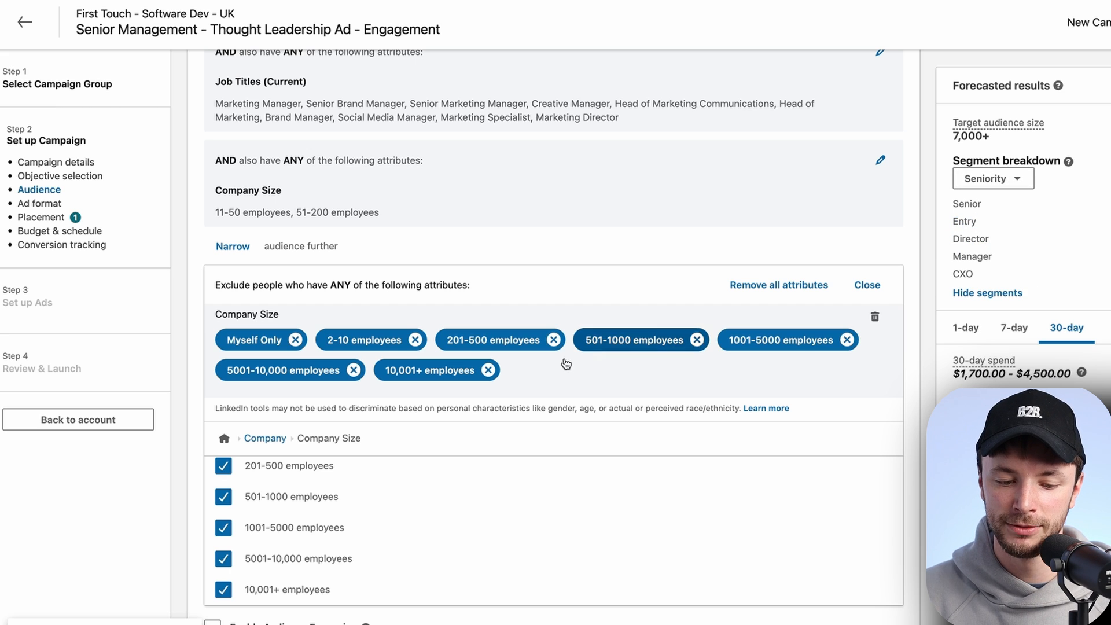
Step: Look over the audience exclusions, the Audience Expansion setting and the selected ad format
scroll(203, 396, "down", 3)
scroll(203, 399, "down", 2)
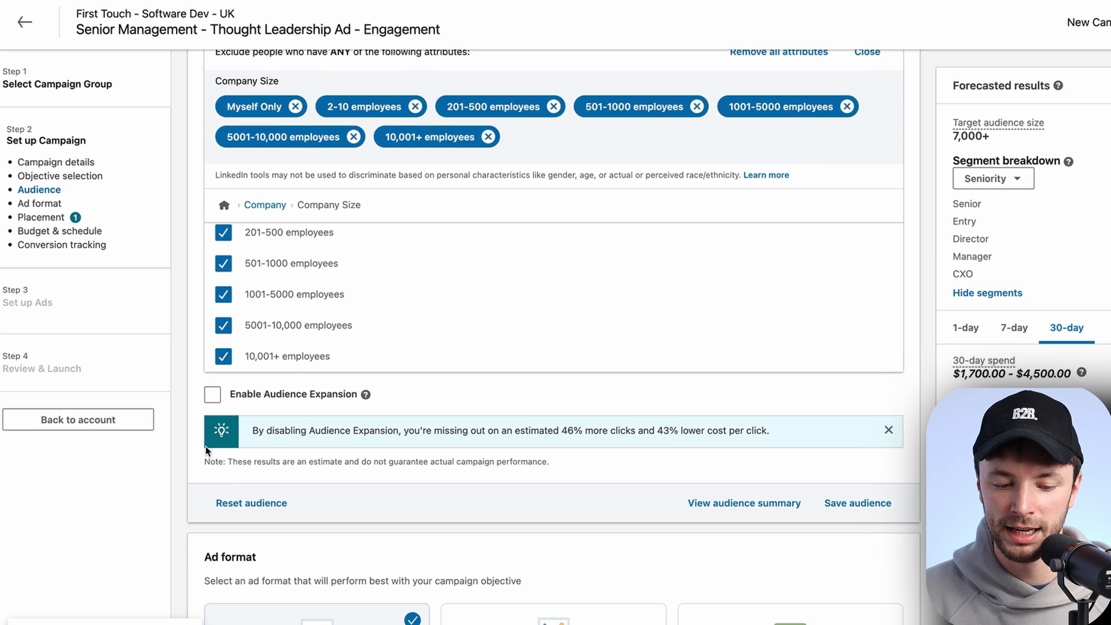
scroll(228, 230, "up", 3)
scroll(228, 230, "up", 5)
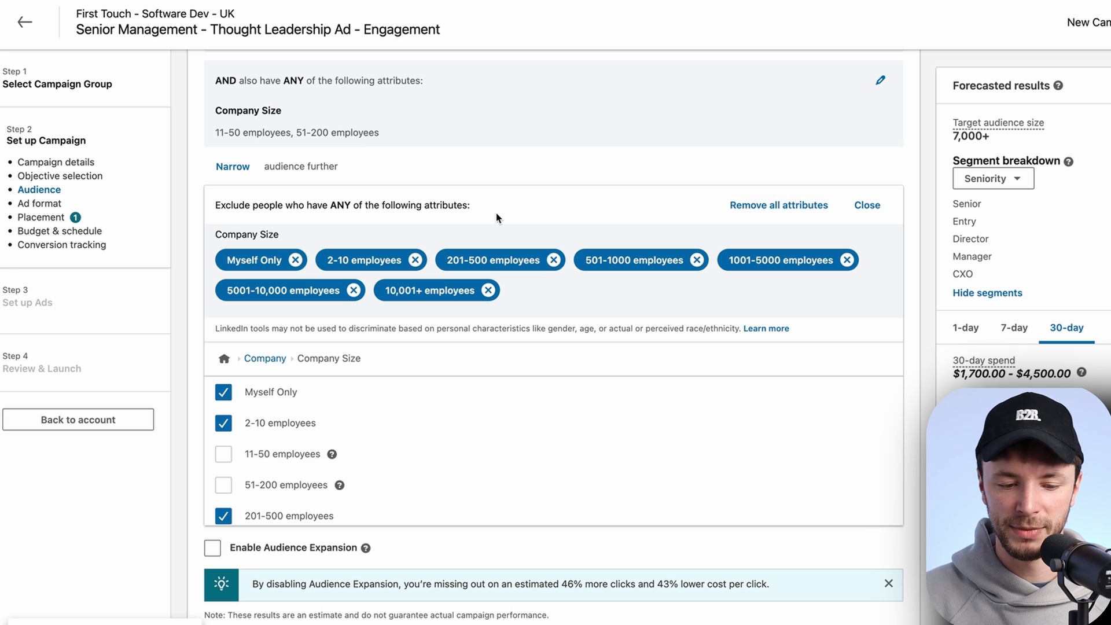
scroll(183, 231, "down", 5)
scroll(183, 231, "down", 4)
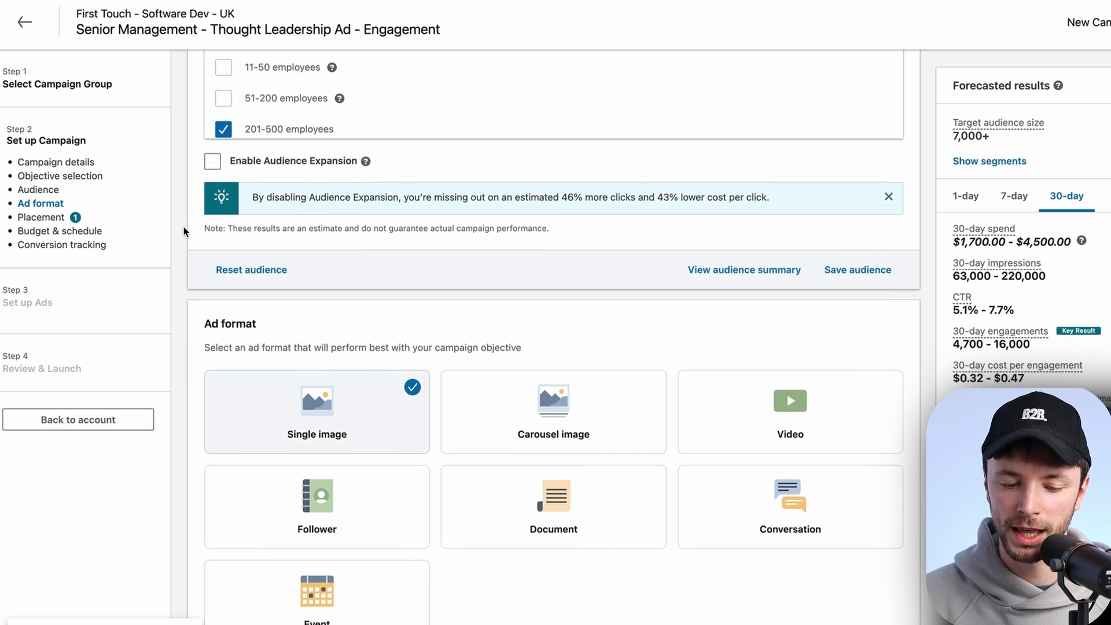
scroll(191, 210, "down", 1)
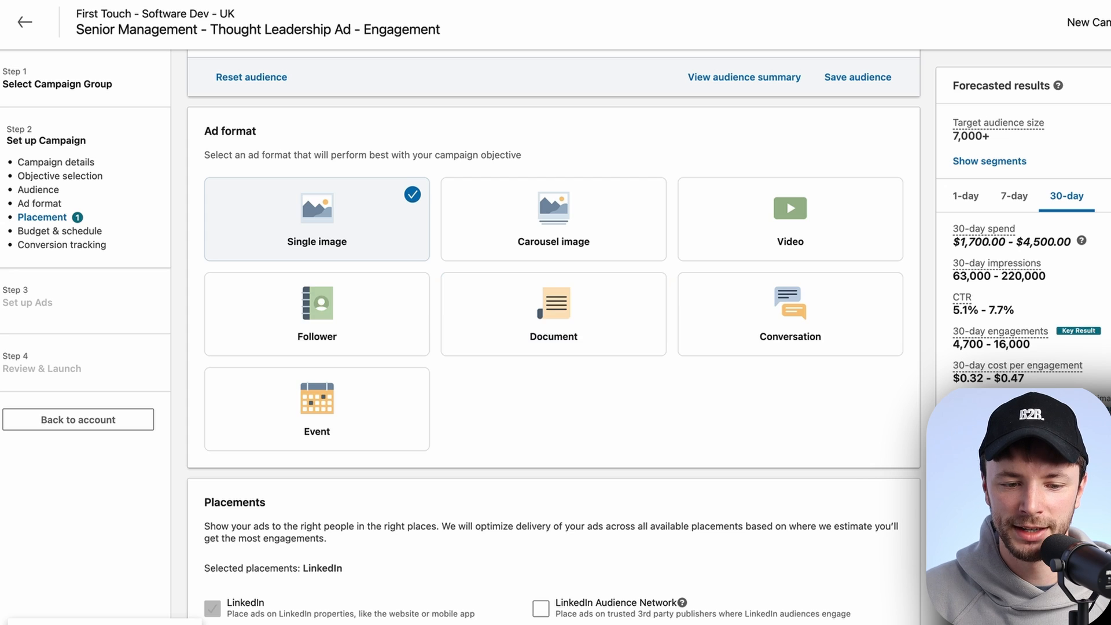
Step: Keep the daily budget type and set the campaign's daily budget to $50
scroll(521, 325, "down", 5)
scroll(590, 312, "down", 7)
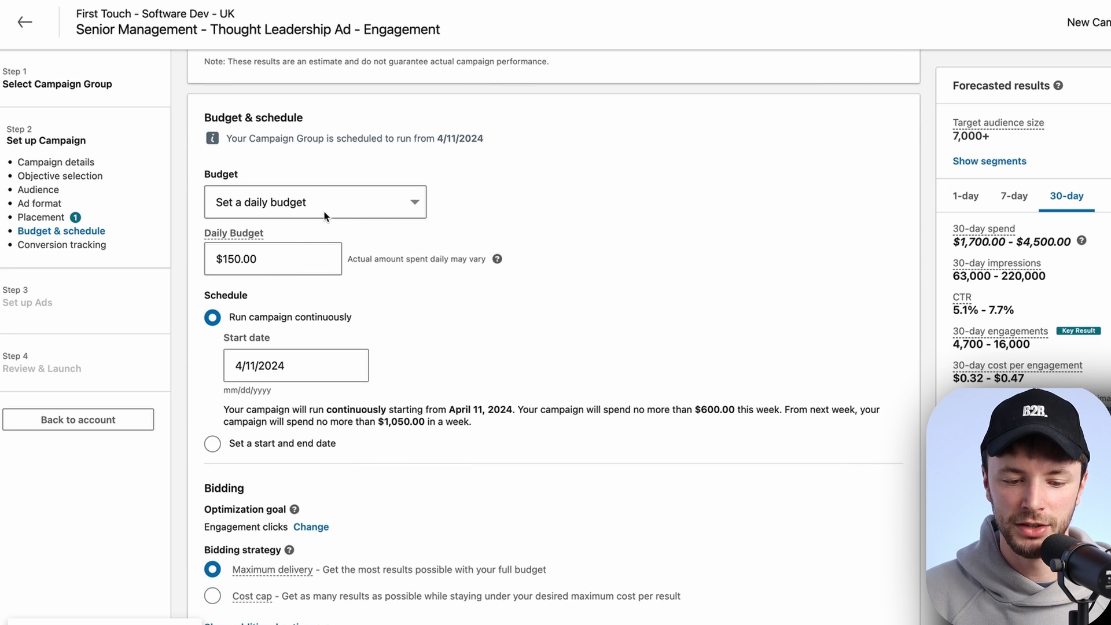
scroll(318, 204, "down", 1)
left_click(295, 177)
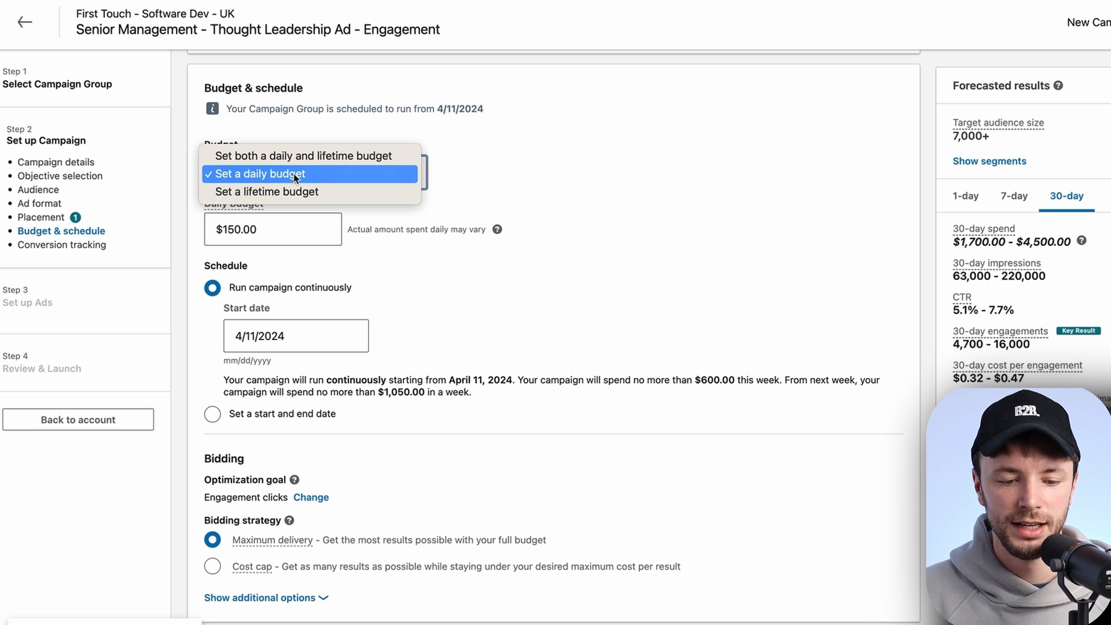
left_click(295, 176)
left_click_drag(266, 226, 216, 228)
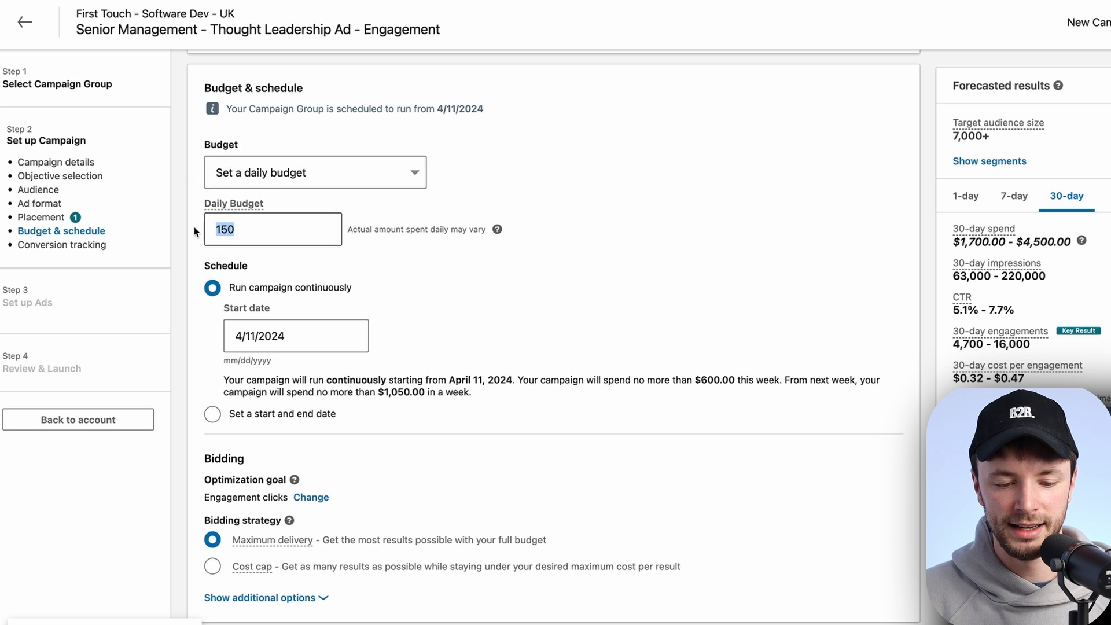
type("50")
left_click(572, 278)
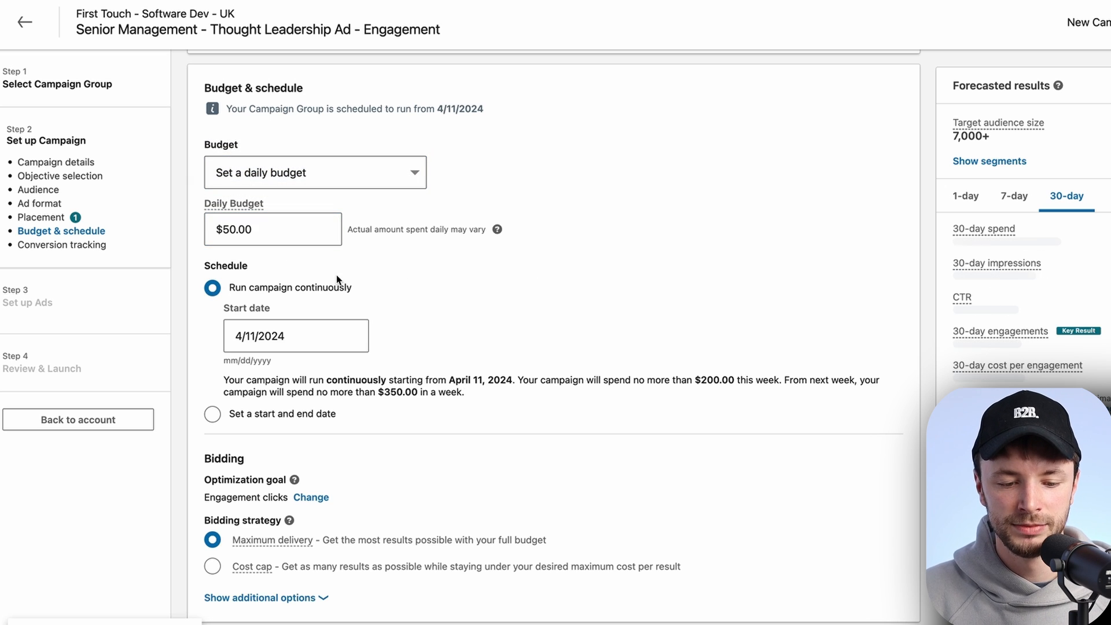
Step: Reveal the additional bidding options and set the bidding strategy to Manual bidding
scroll(337, 275, "down", 2)
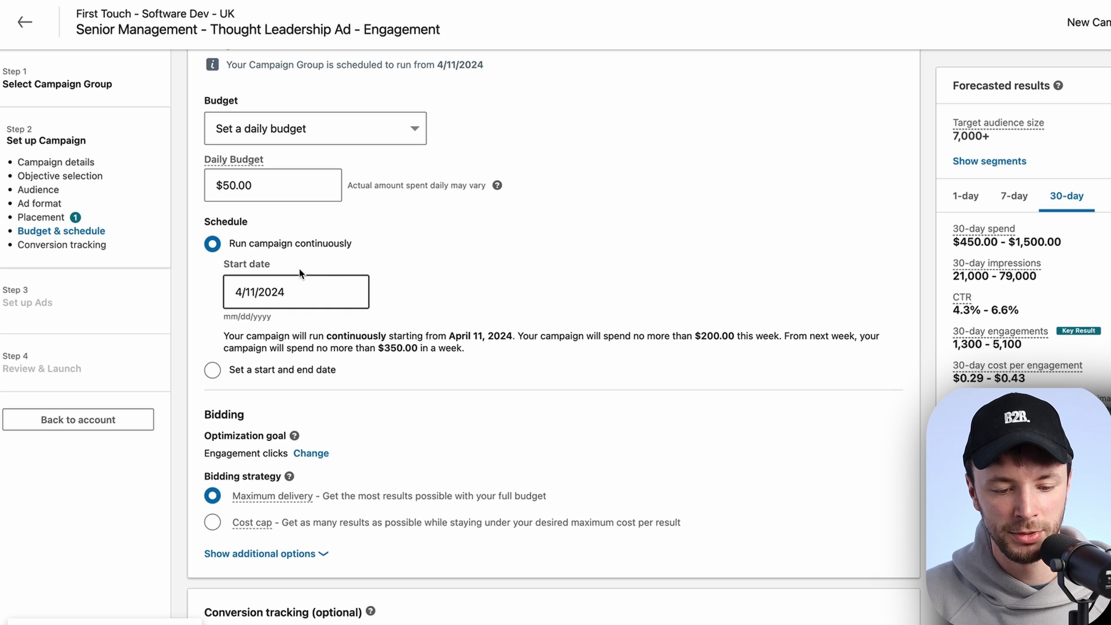
scroll(300, 272, "down", 3)
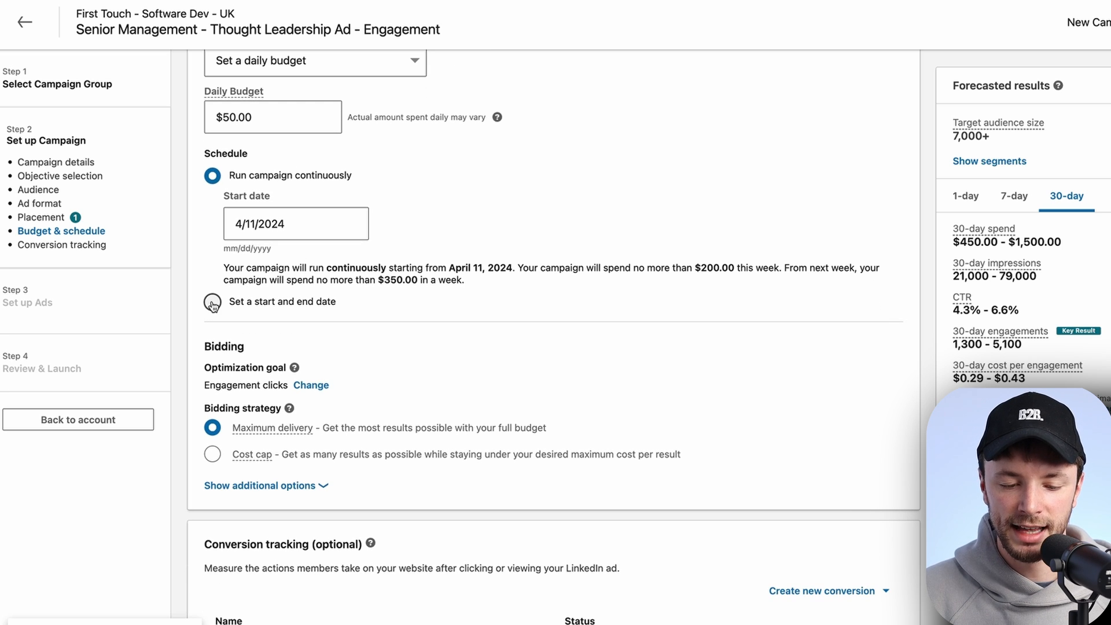
scroll(334, 266, "down", 4)
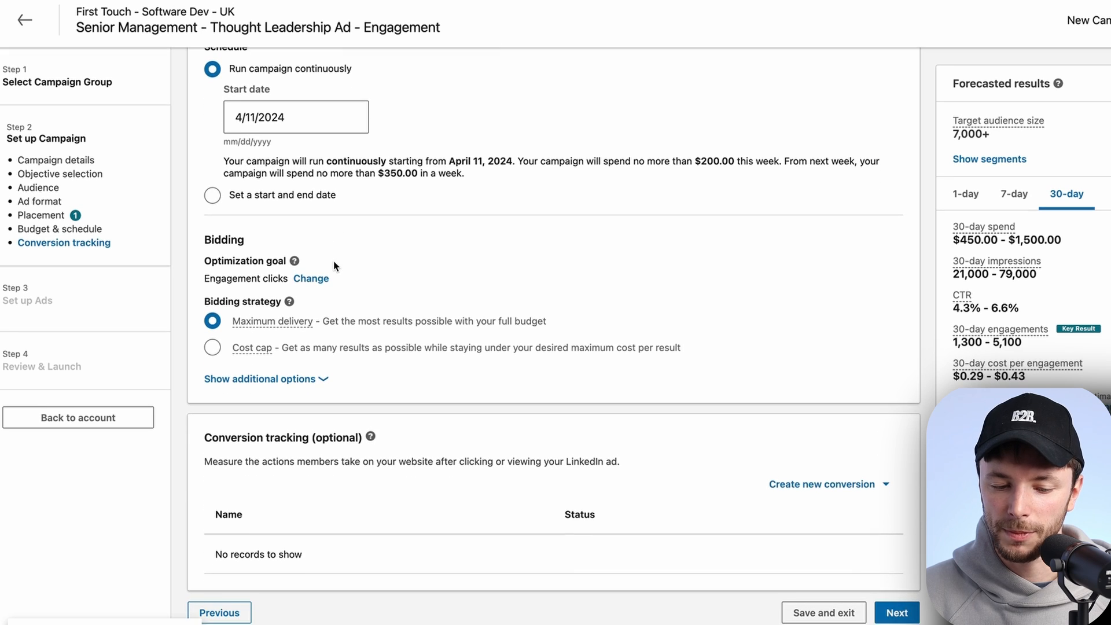
scroll(331, 220, "up", 1)
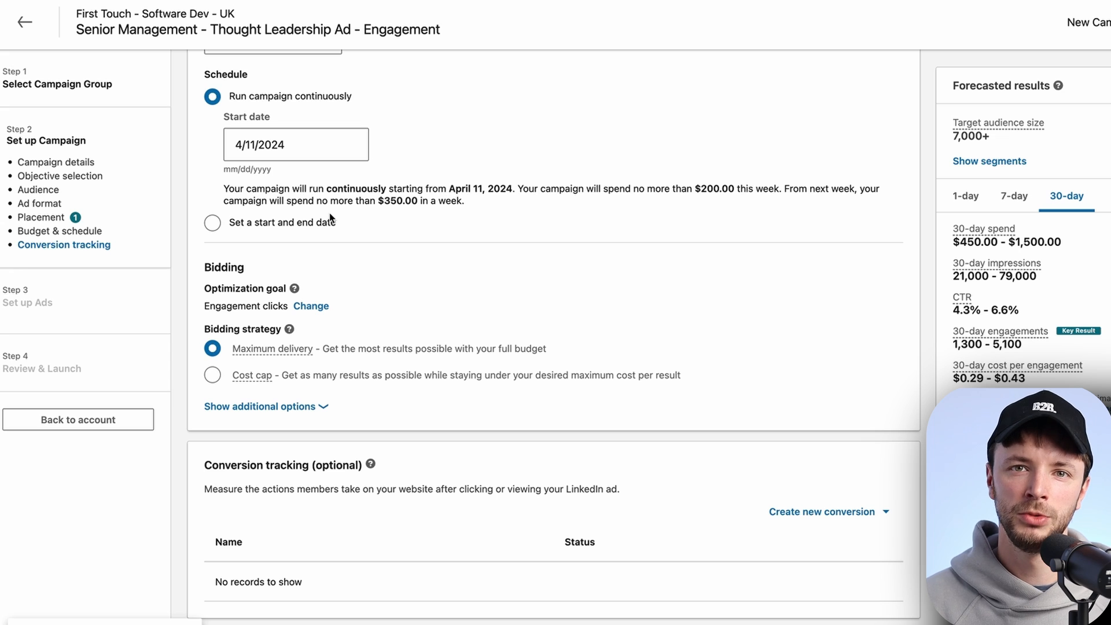
scroll(332, 220, "down", 1)
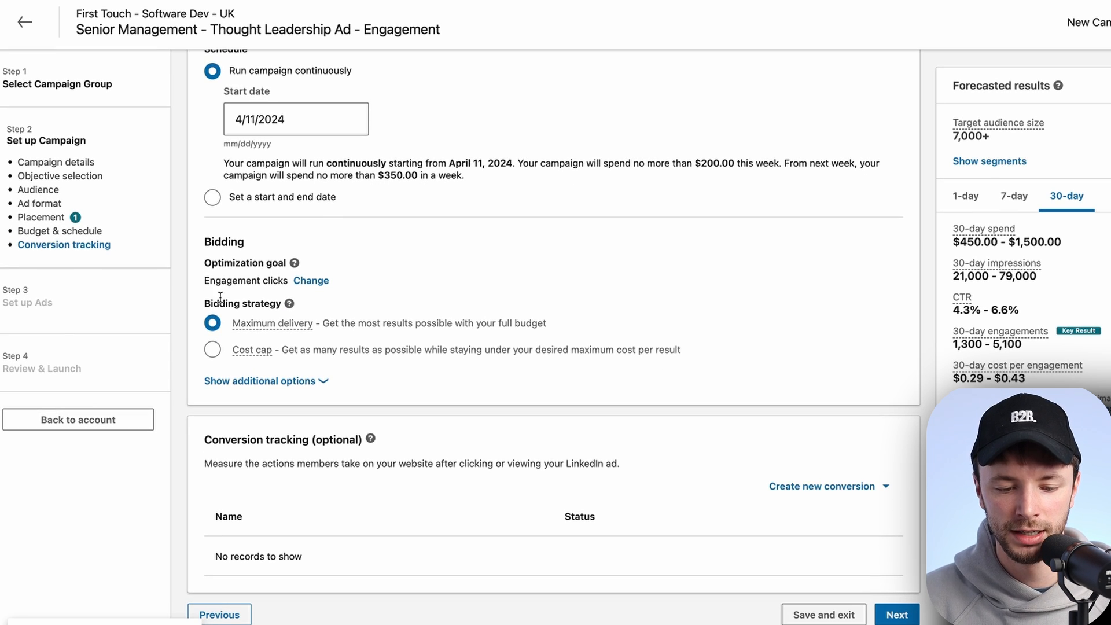
mouse_move(234, 333)
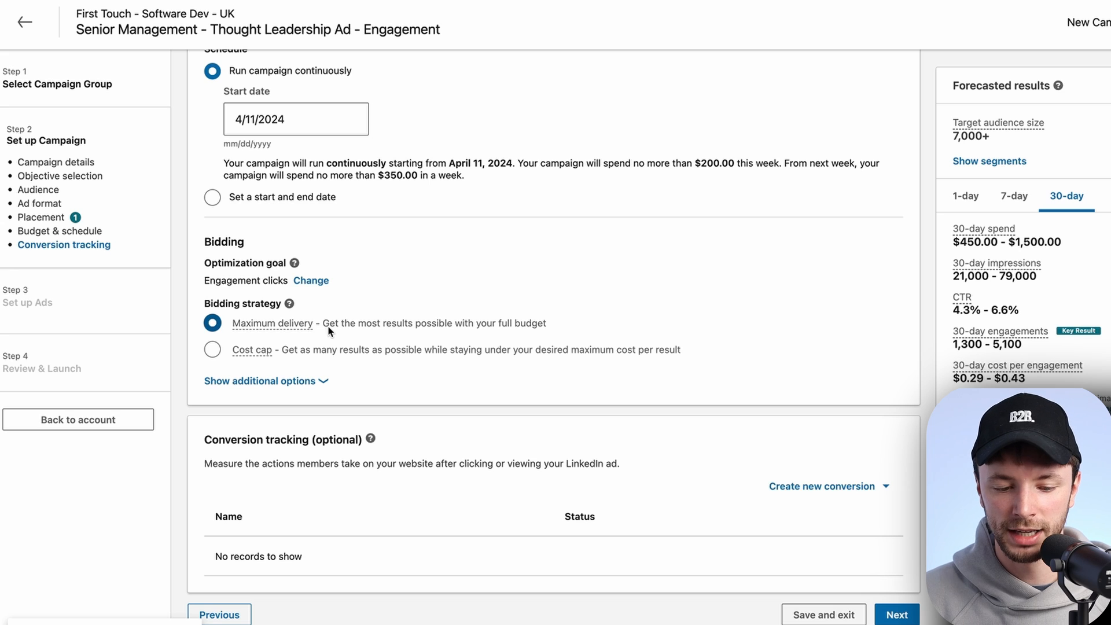
left_click(292, 384)
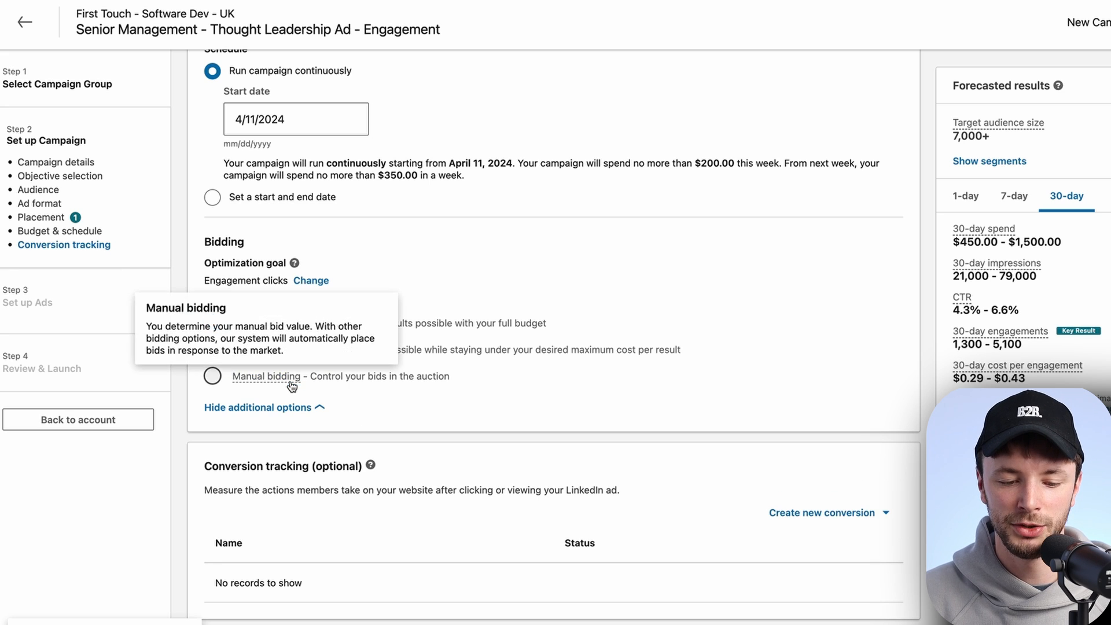
left_click(212, 376)
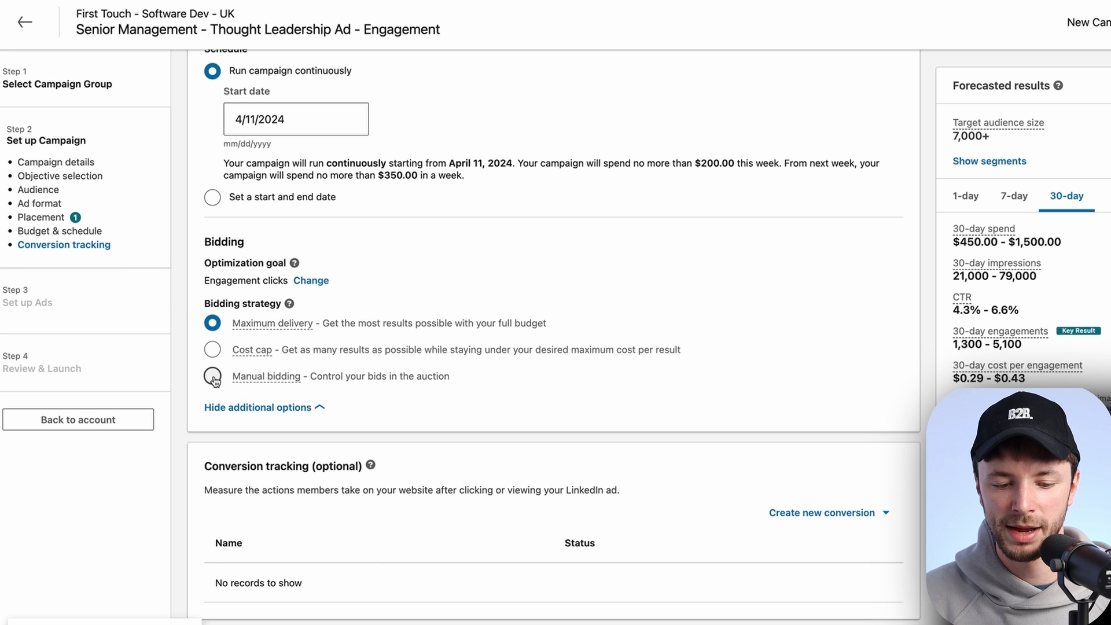
scroll(480, 346, "down", 1)
scroll(481, 348, "down", 1)
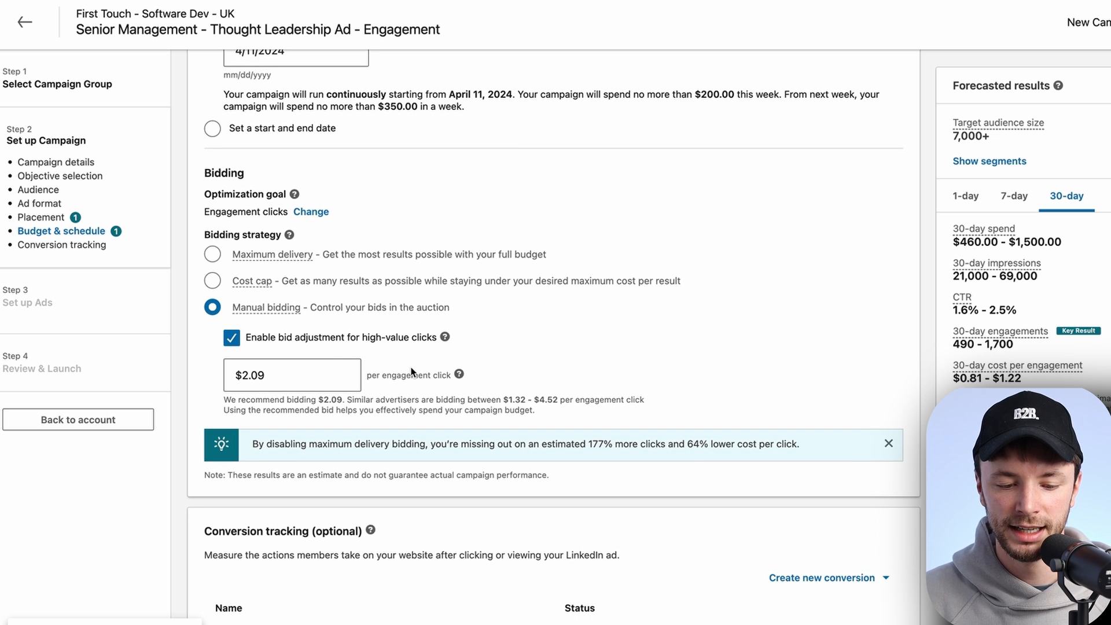
Step: Set the manual bid to $1 per engagement click
left_click(276, 371)
left_click(272, 372)
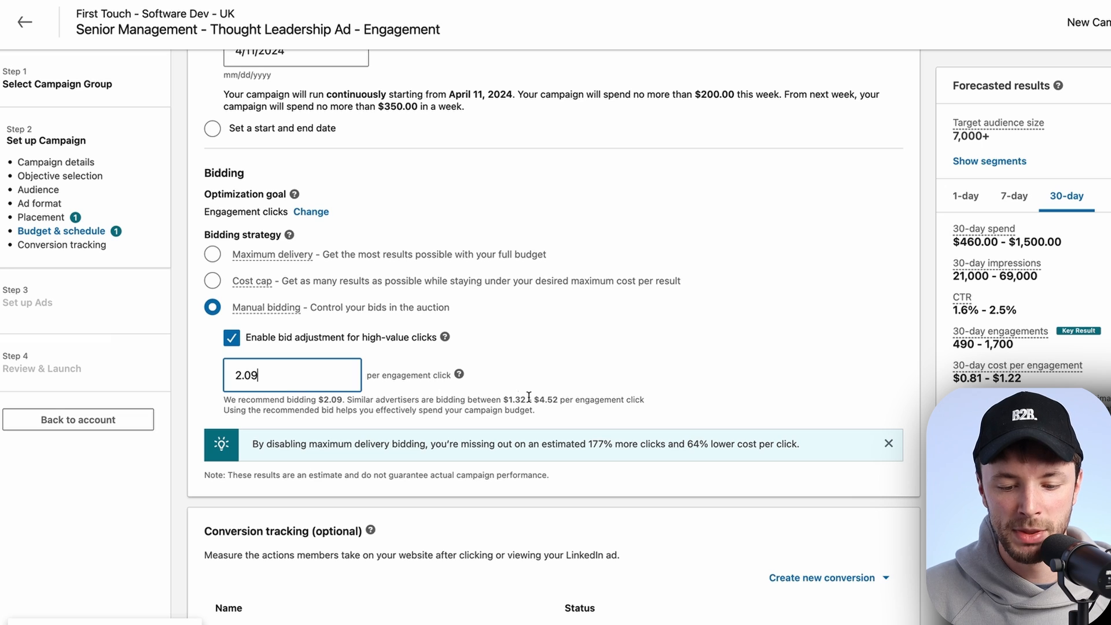
left_click_drag(503, 400, 526, 400)
left_click(556, 400)
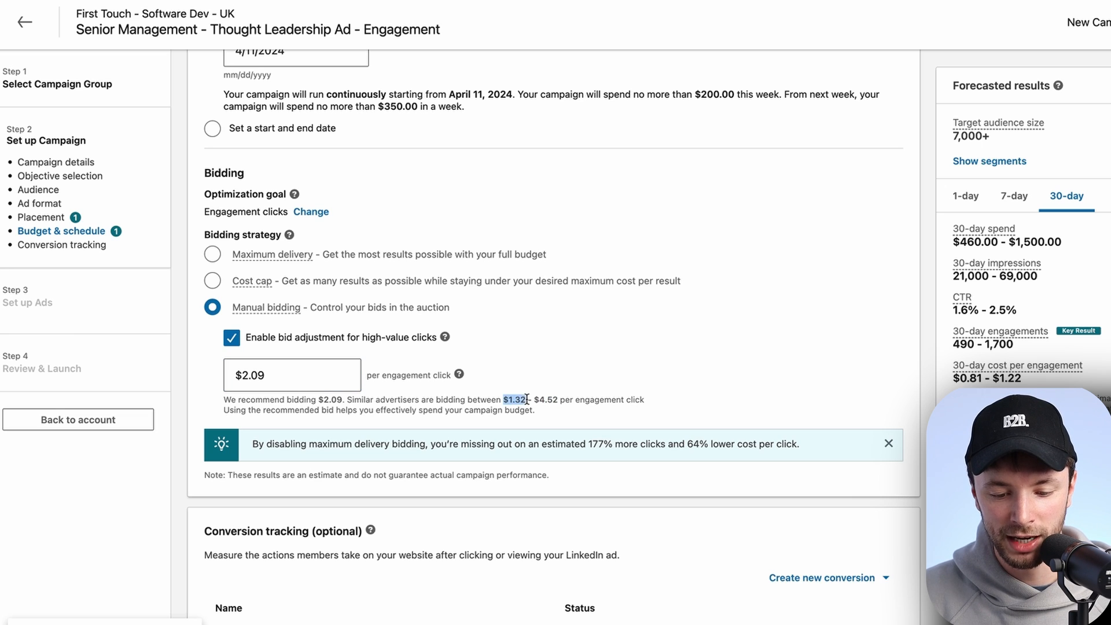
left_click(249, 375)
type("1")
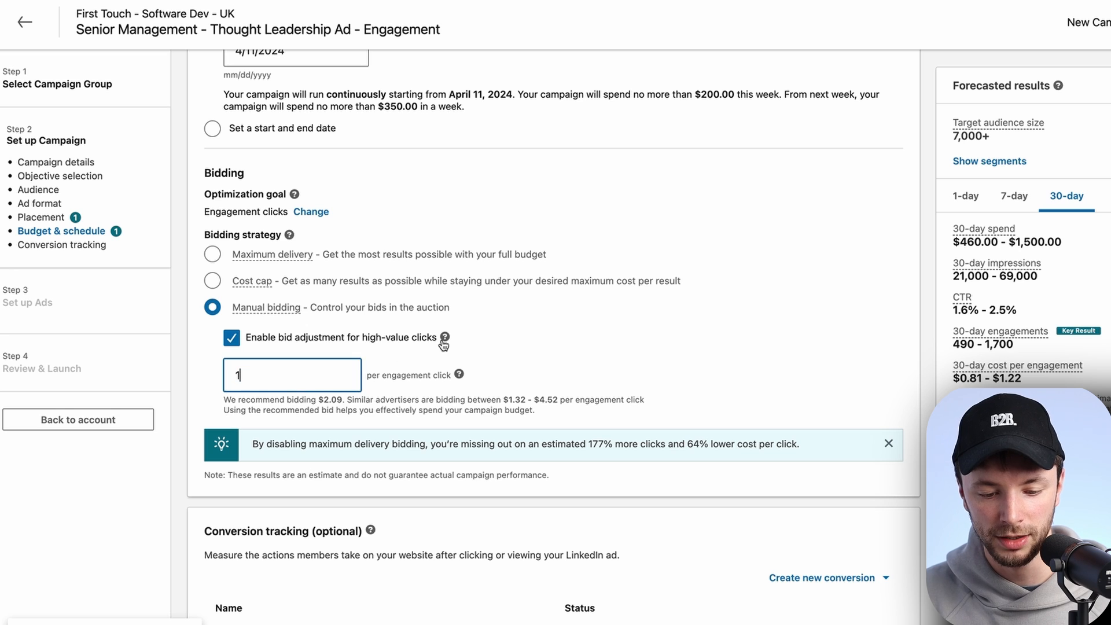
left_click(510, 358)
scroll(509, 359, "down", 1)
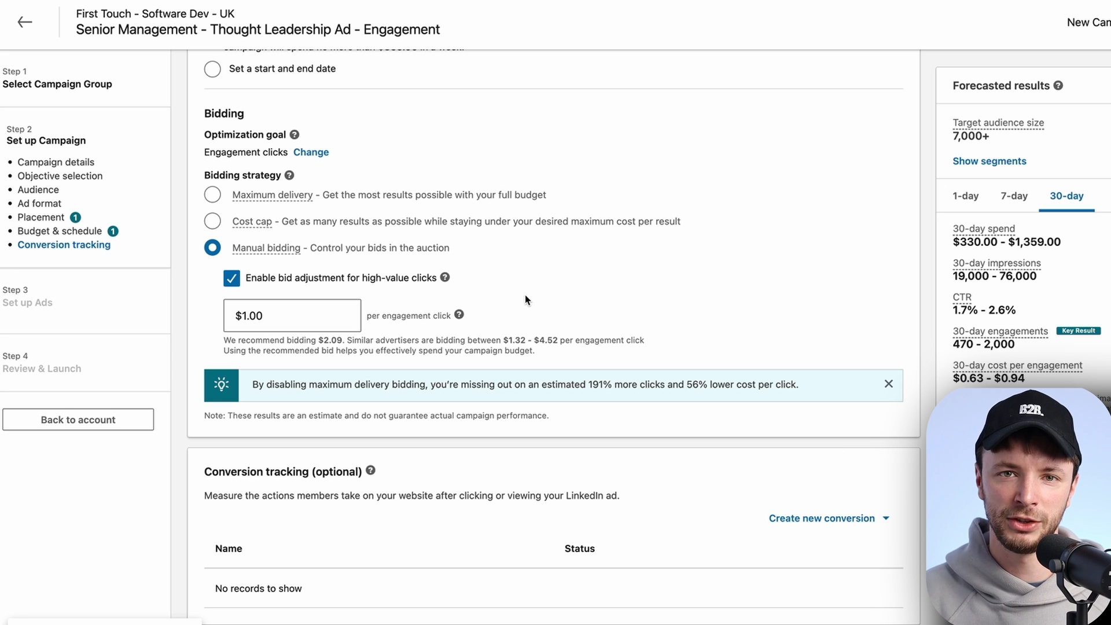
Step: Look over the conversion tracking section, then save the campaign and exit to the campaign group list
scroll(525, 300, "down", 1)
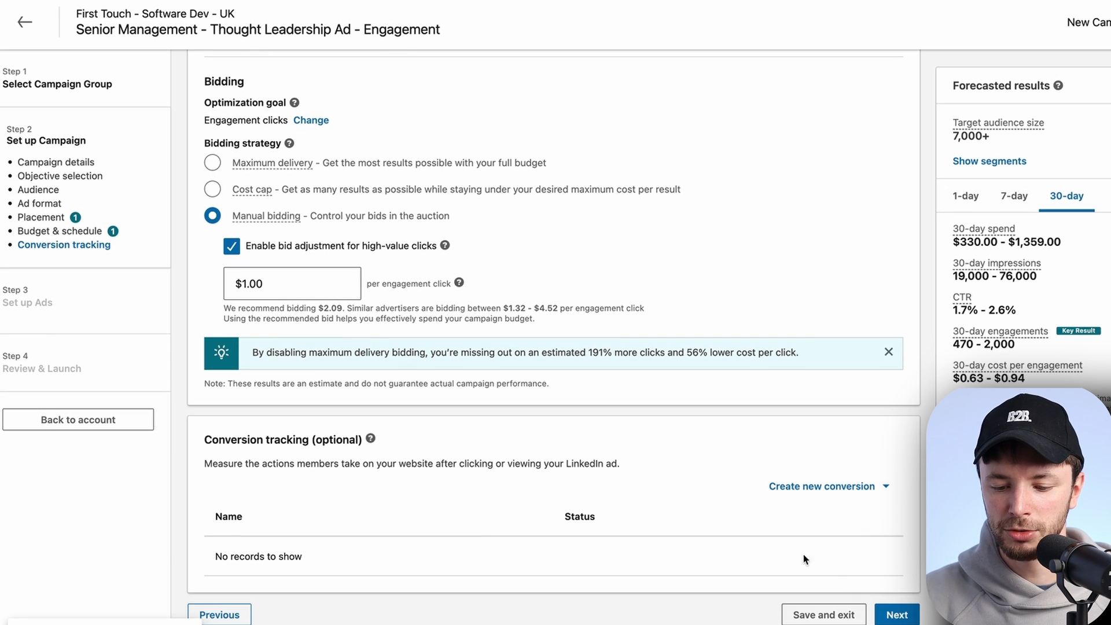
left_click(834, 489)
left_click(834, 489)
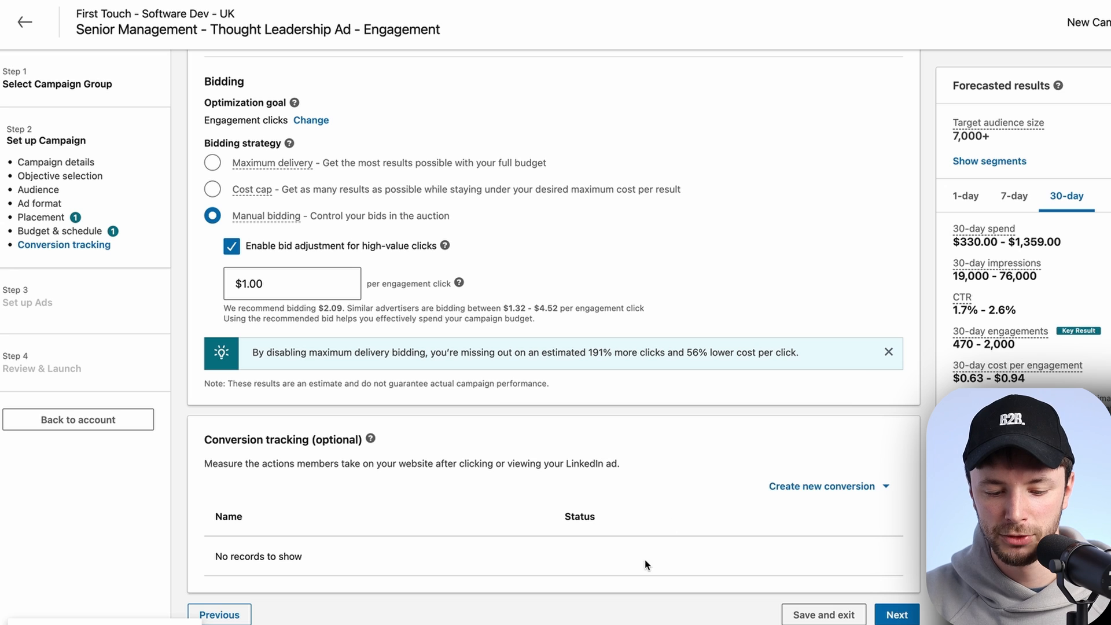
left_click(825, 615)
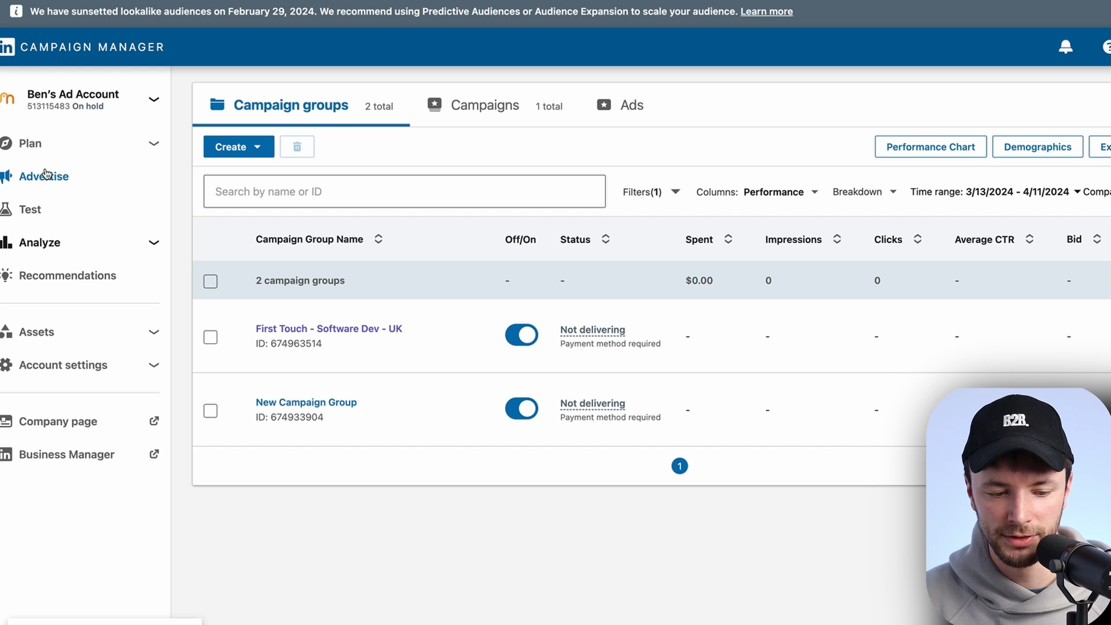
Step: Create an Insight Tag for the ad account and accept the Insight Tag Agreement
left_click(39, 244)
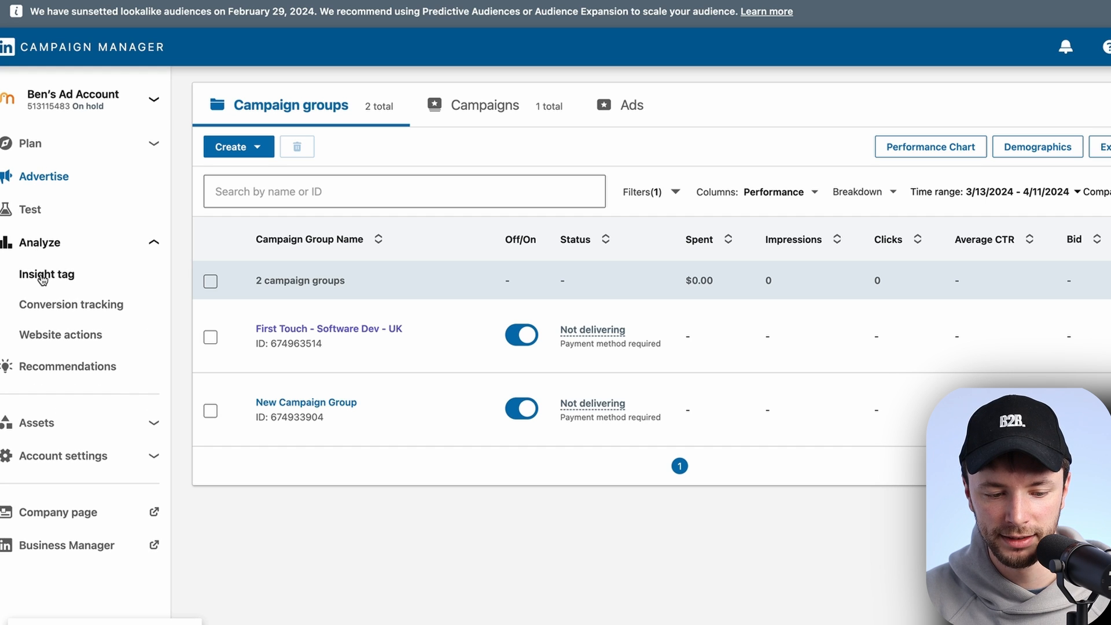
left_click(43, 275)
left_click(671, 468)
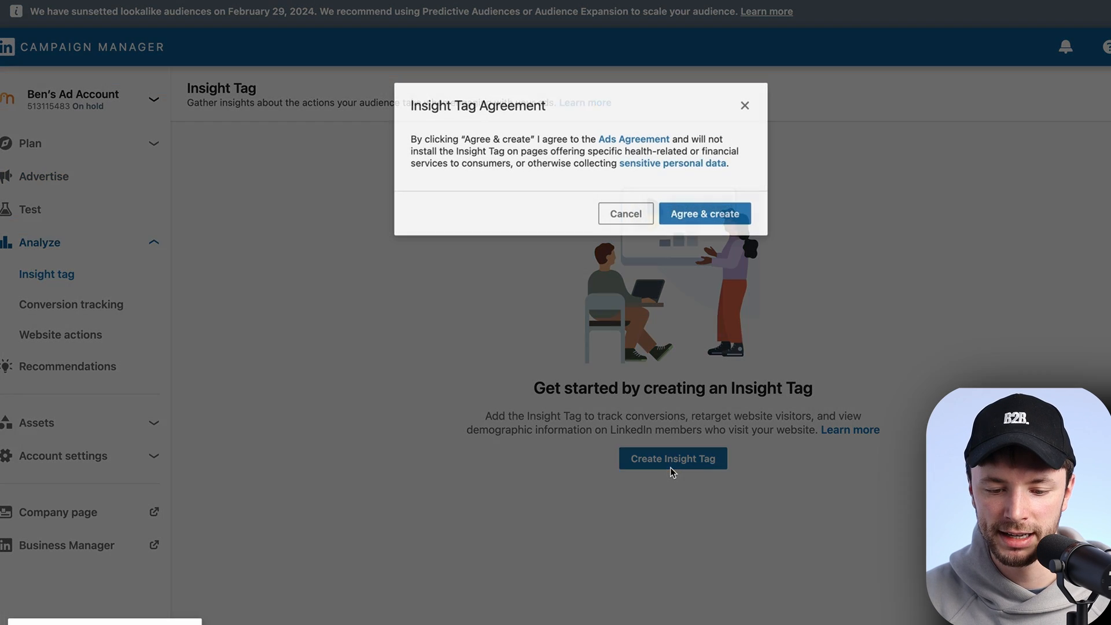
left_click(701, 214)
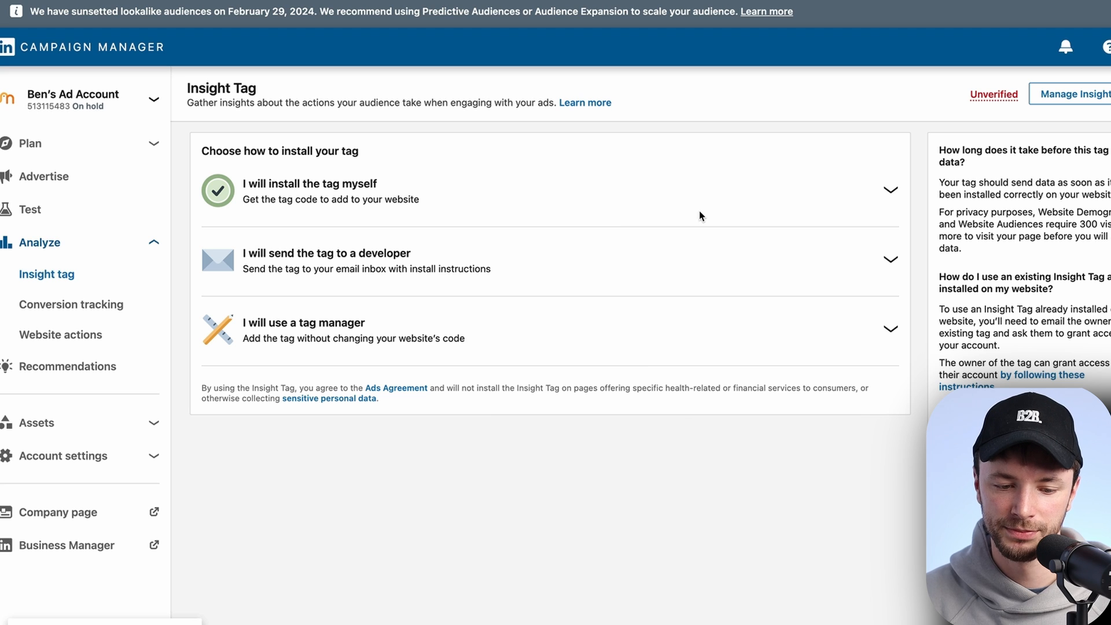
Step: Reveal the Insight Tag code for self-installation, then switch to WordPress and search the theme's header.php for "/head"
left_click(456, 195)
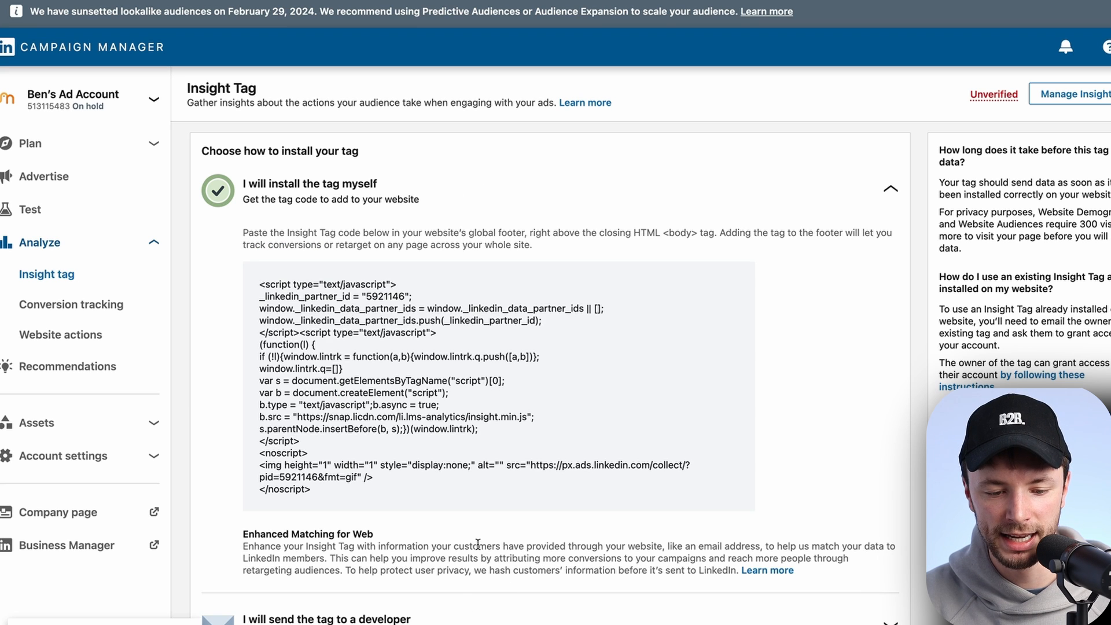
left_click(465, 384)
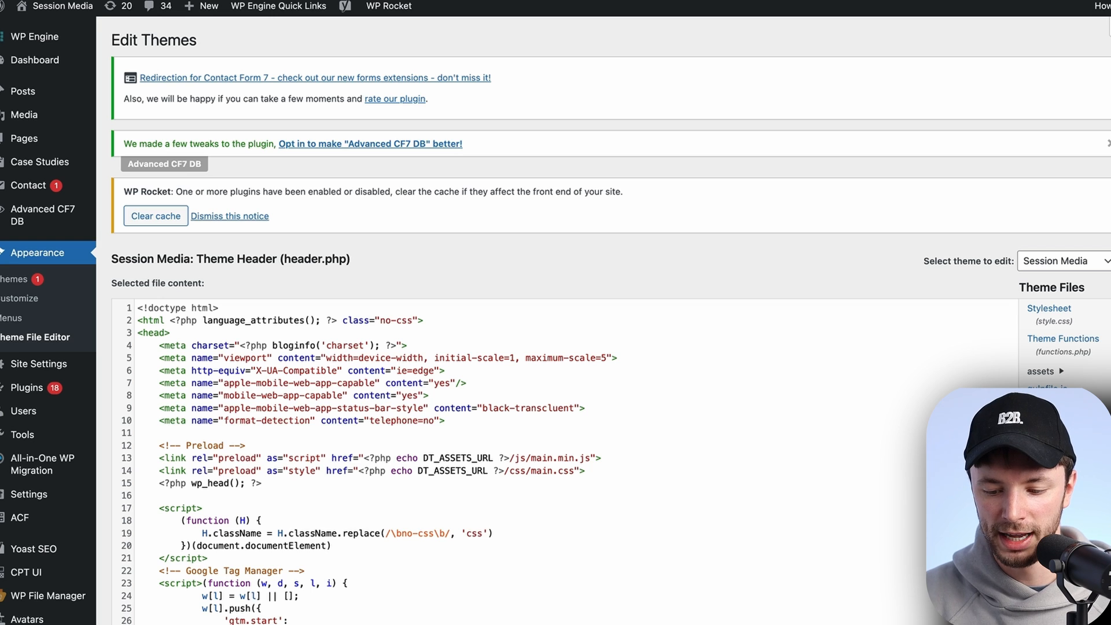
key("super+f")
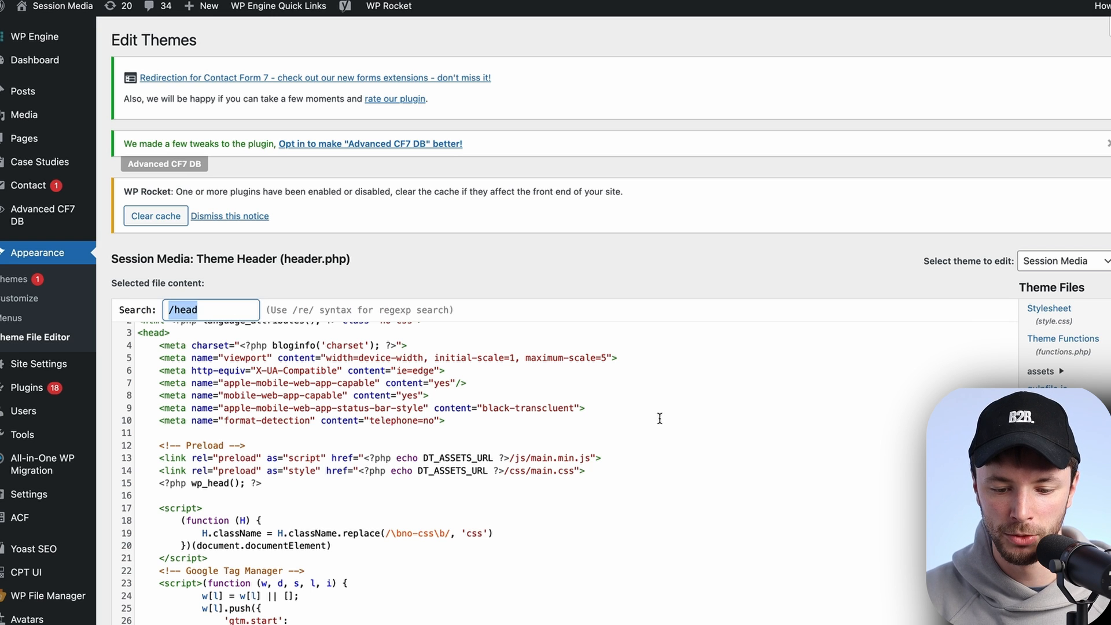
left_click(617, 394)
key("super+f")
type("/")
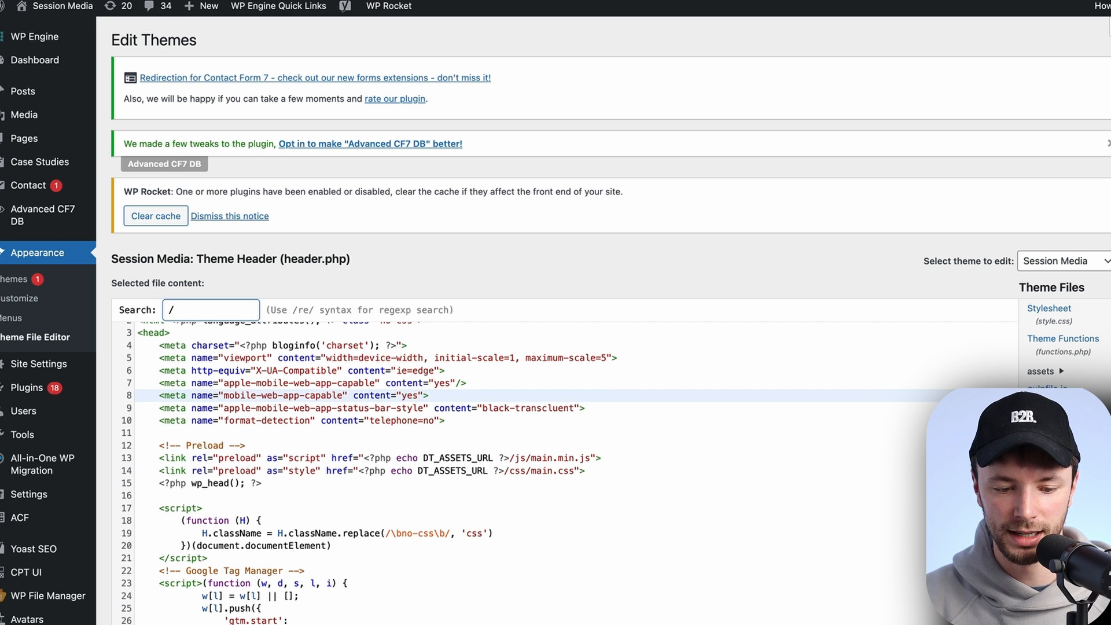
type("head")
key("Return")
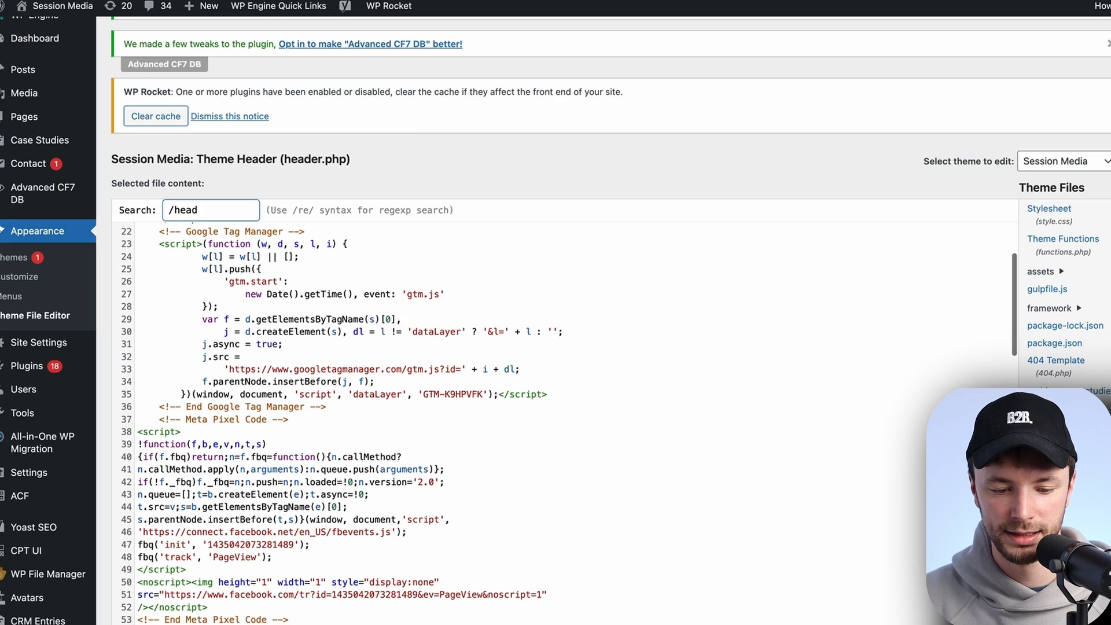
key("Escape")
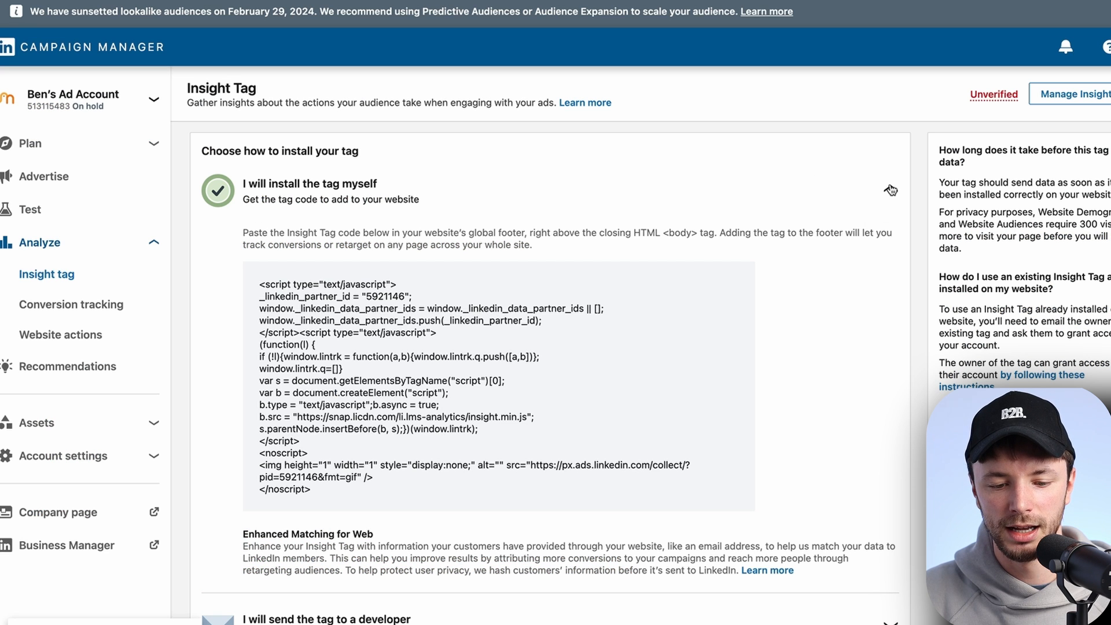
Step: Back on LinkedIn's Insight Tag page, reveal the tag manager installation option and copy the partner ID
scroll(876, 218, "down", 5)
mouse_move(552, 360)
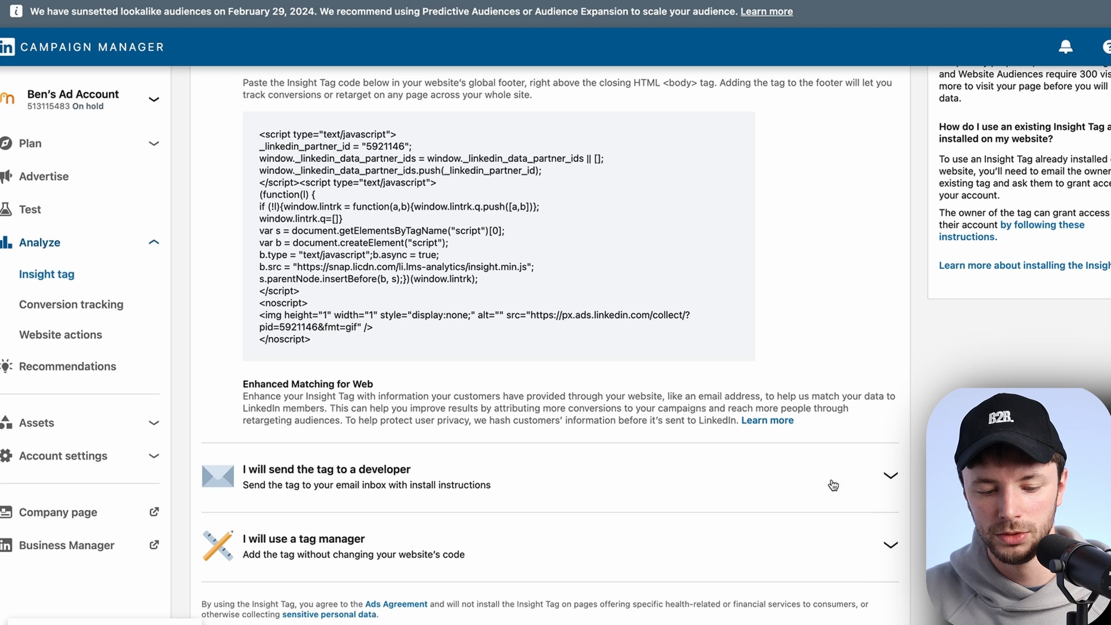
left_click(890, 480)
left_click(865, 404)
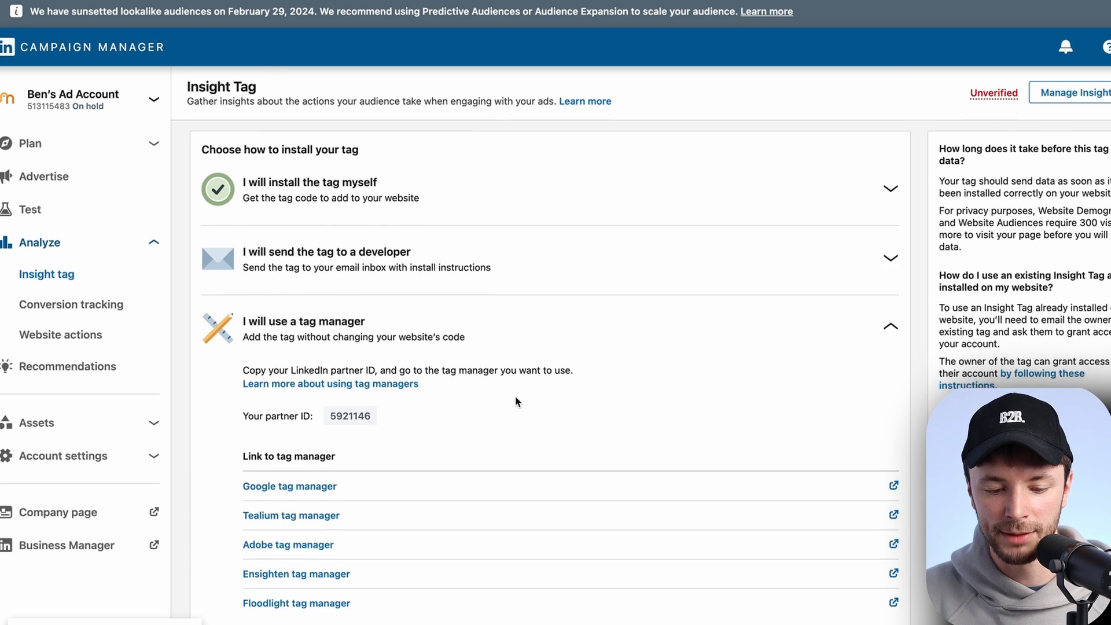
scroll(517, 401, "down", 1)
left_click(332, 367)
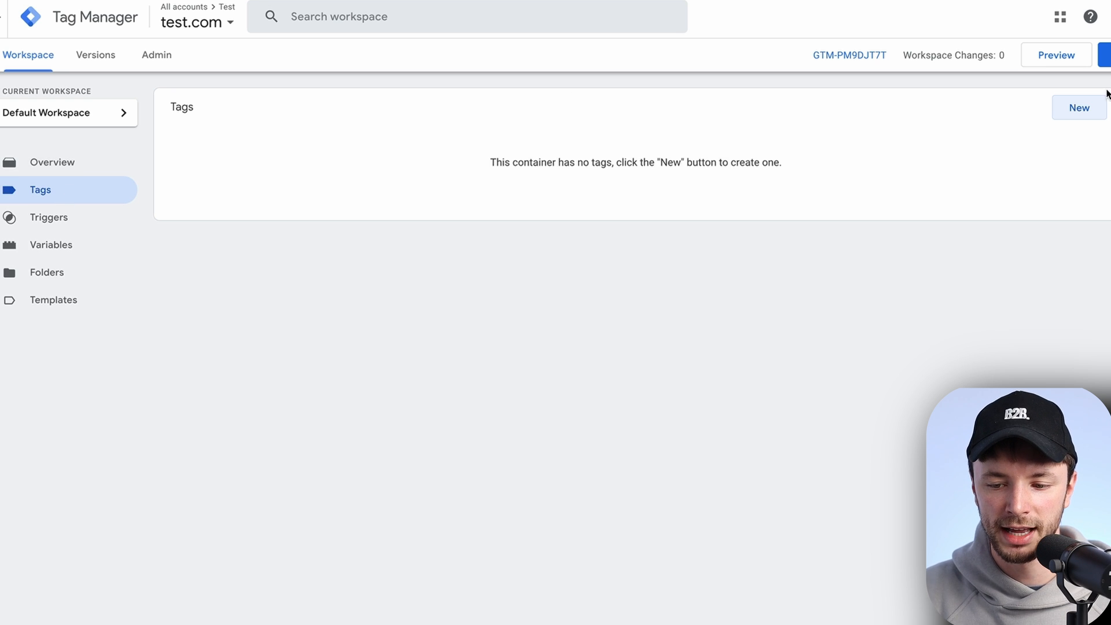
Step: In Google Tag Manager, create a new tag in the test.com container with the LinkedIn Insight tag type
left_click(1078, 108)
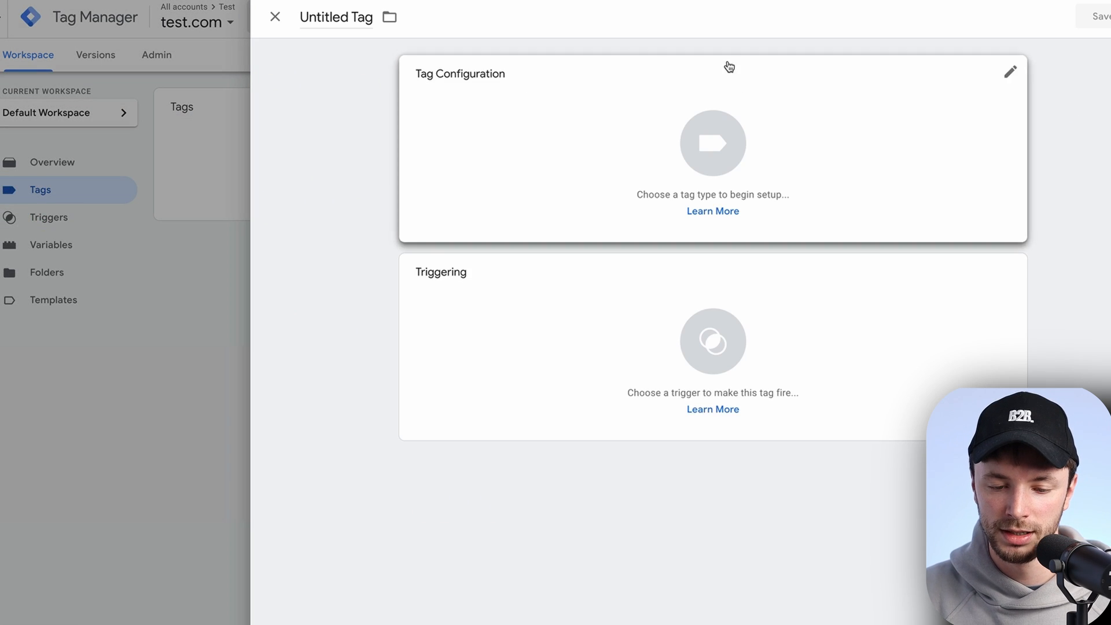
left_click(490, 120)
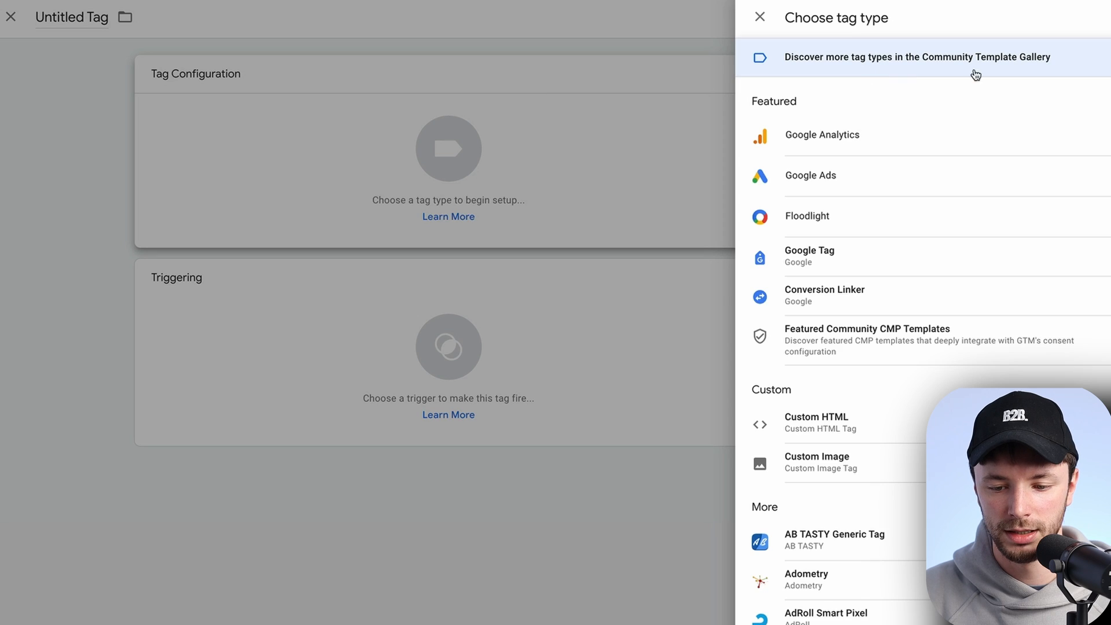
left_click(1100, 16)
type("linked")
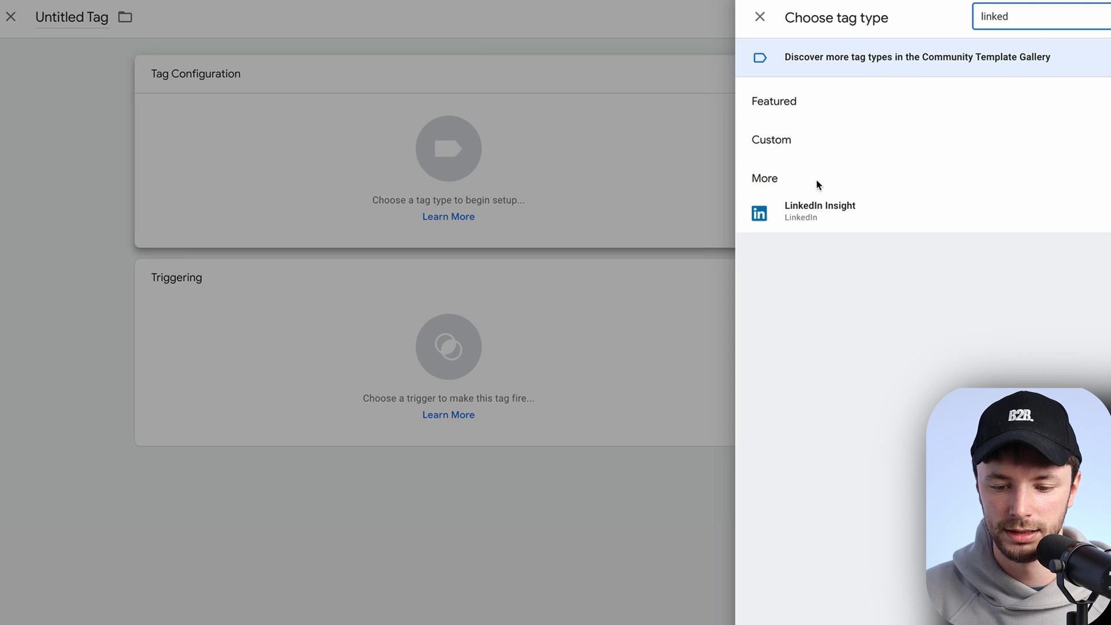
left_click(820, 211)
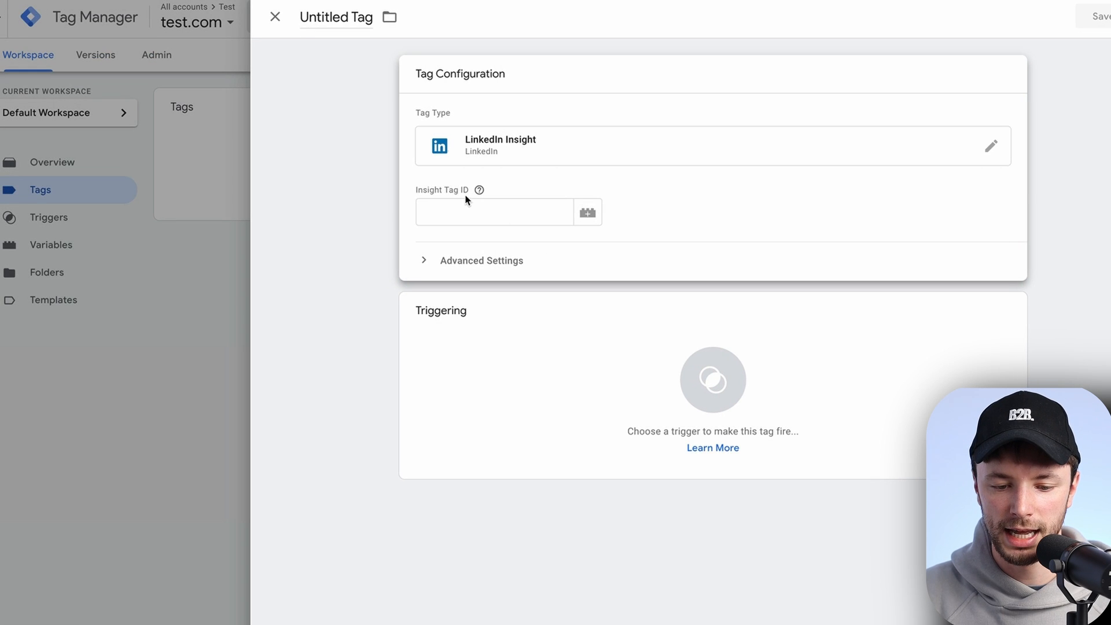
Step: Paste the copied partner ID as the Insight Tag ID and assign the All Pages trigger
left_click(464, 209)
key("ctrl+v")
left_click(573, 372)
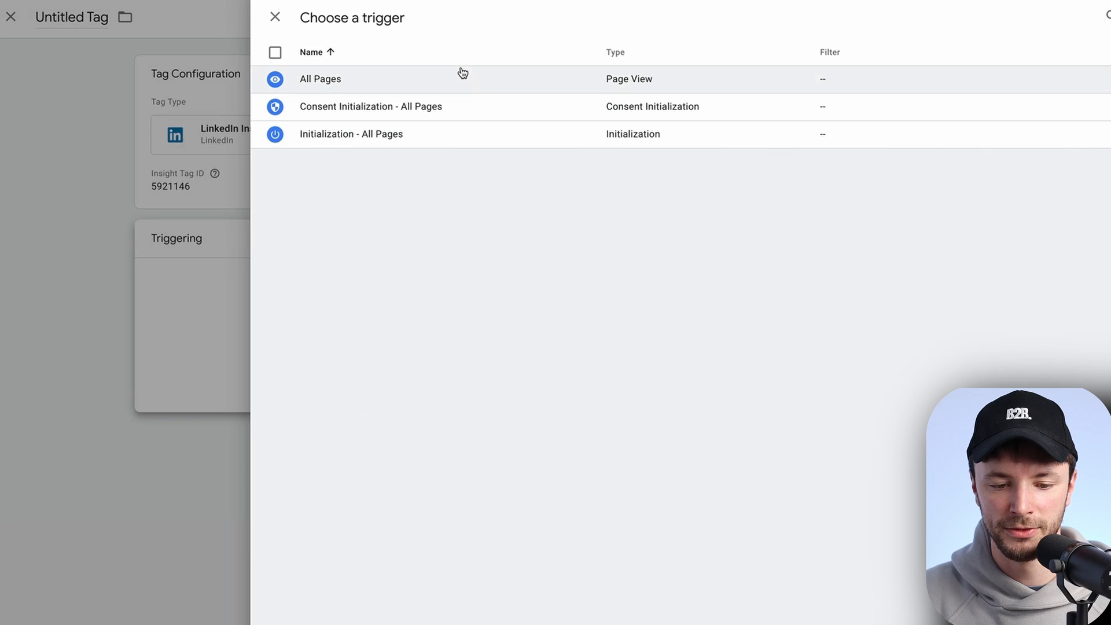
left_click(363, 79)
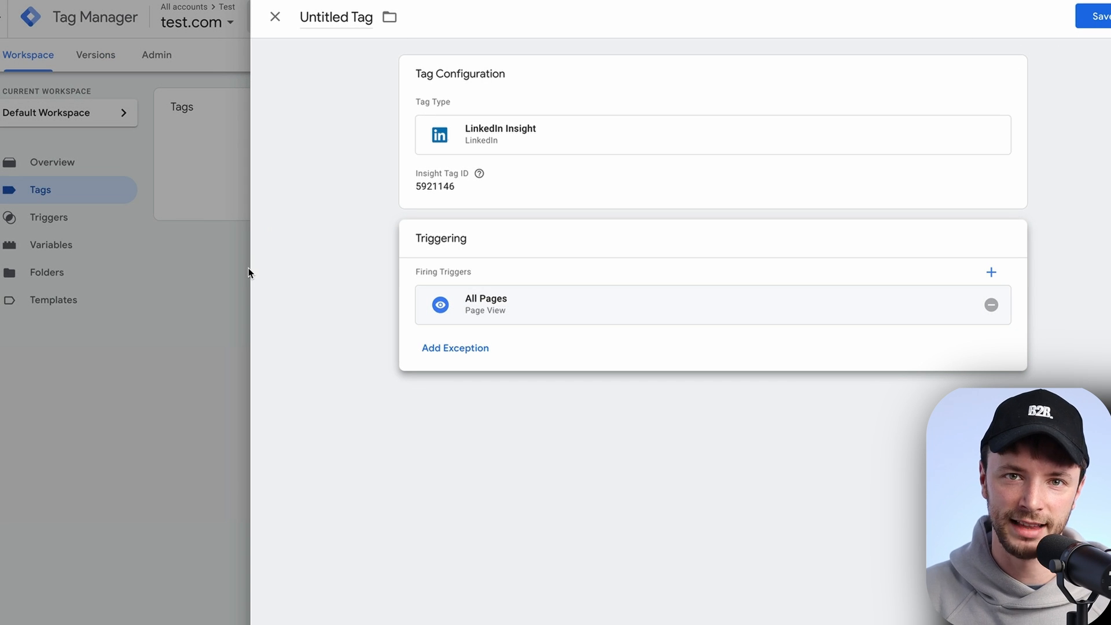
left_click(218, 298)
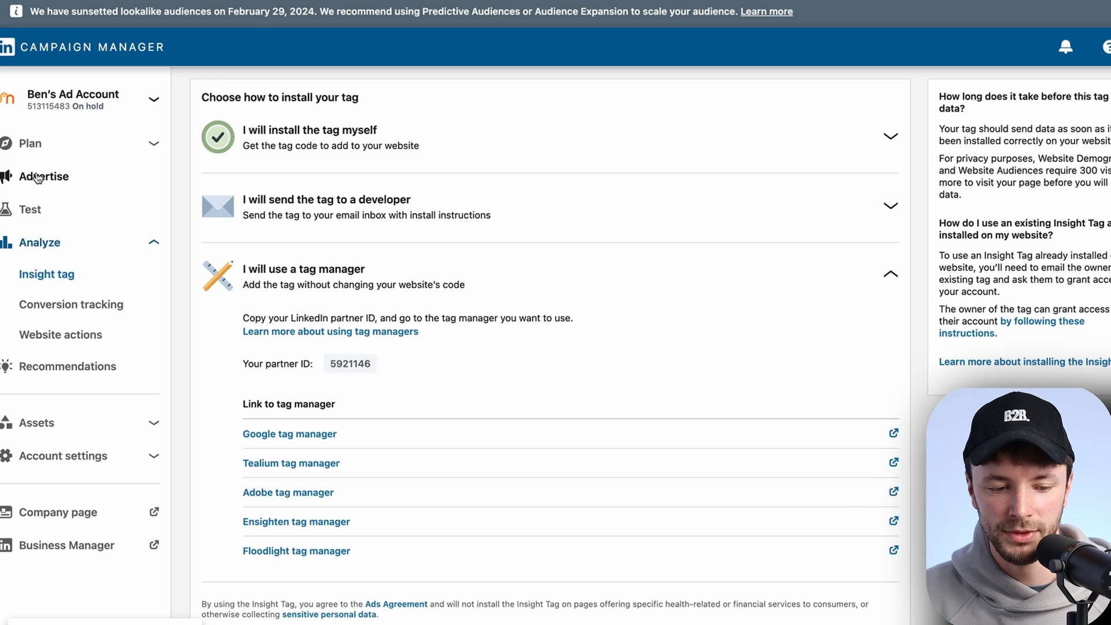
Step: Switch back to LinkedIn Campaign Manager and reopen the draft Senior Management - Thought Leadership Ad - Engagement campaign for editing
left_click(52, 177)
left_click(275, 399)
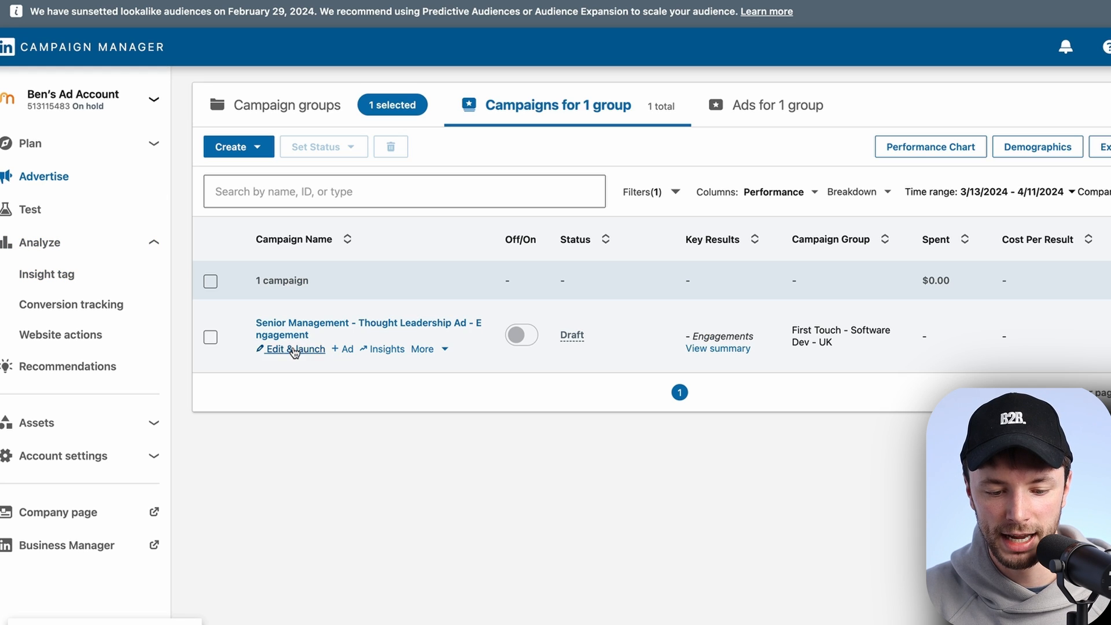
left_click(293, 349)
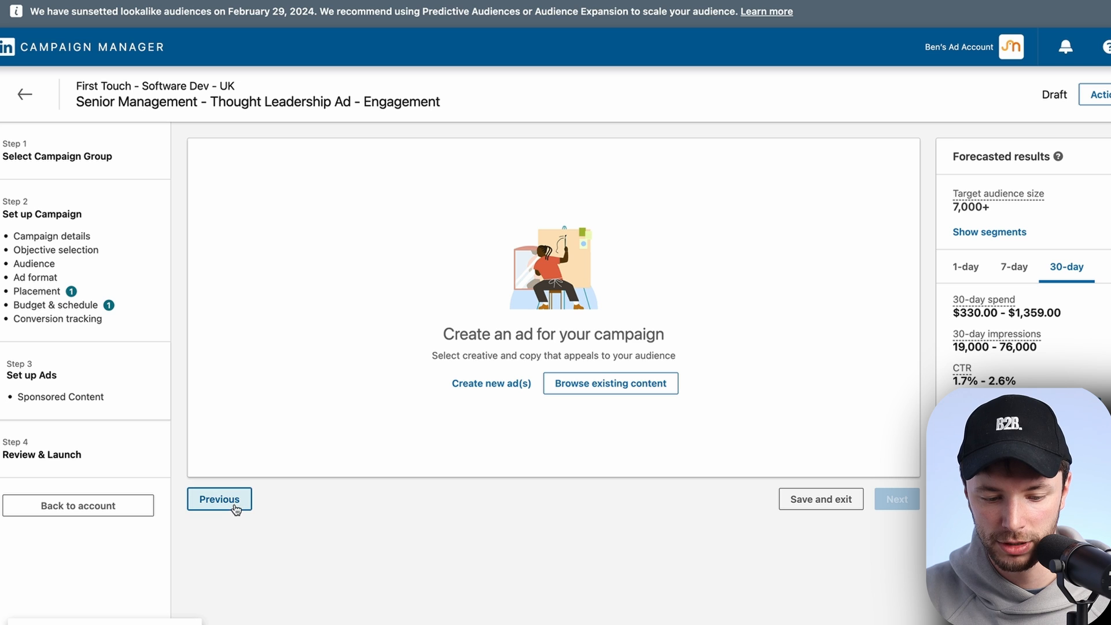
Step: Return to the campaign's audience settings and check the recommendation on minimum target audience size
scroll(496, 301, "down", 15)
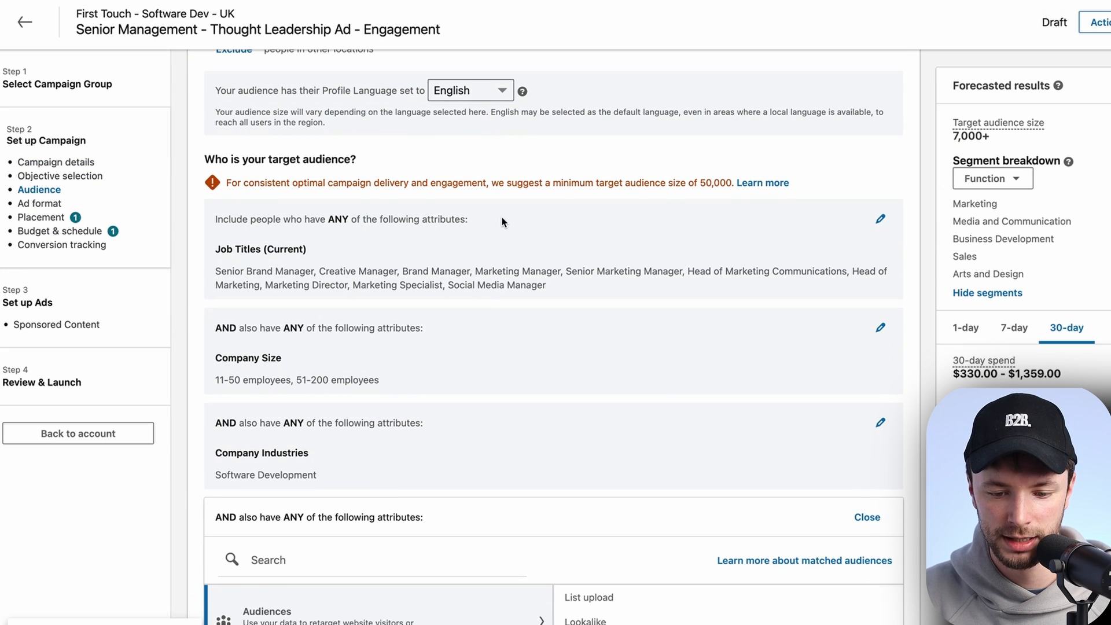
mouse_move(731, 184)
left_mouse_down()
mouse_move(686, 184)
mouse_move(729, 185)
left_mouse_up()
left_click(703, 183)
left_click(727, 185)
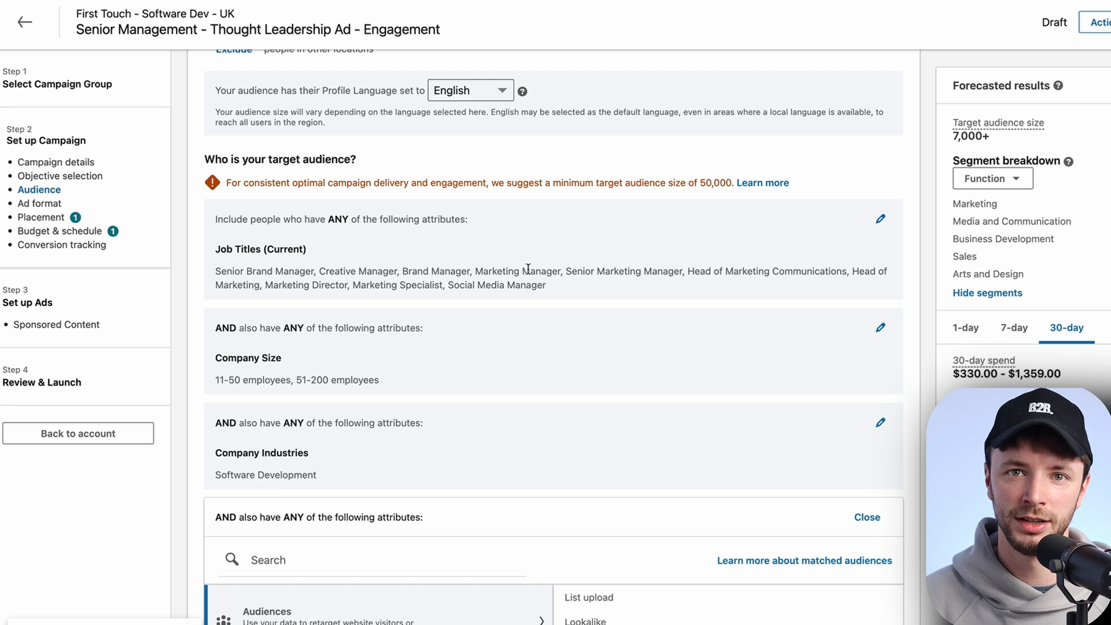
Step: Start a new Insight Tag conversion in the campaign's conversion tracking section
scroll(528, 268, "down", 20)
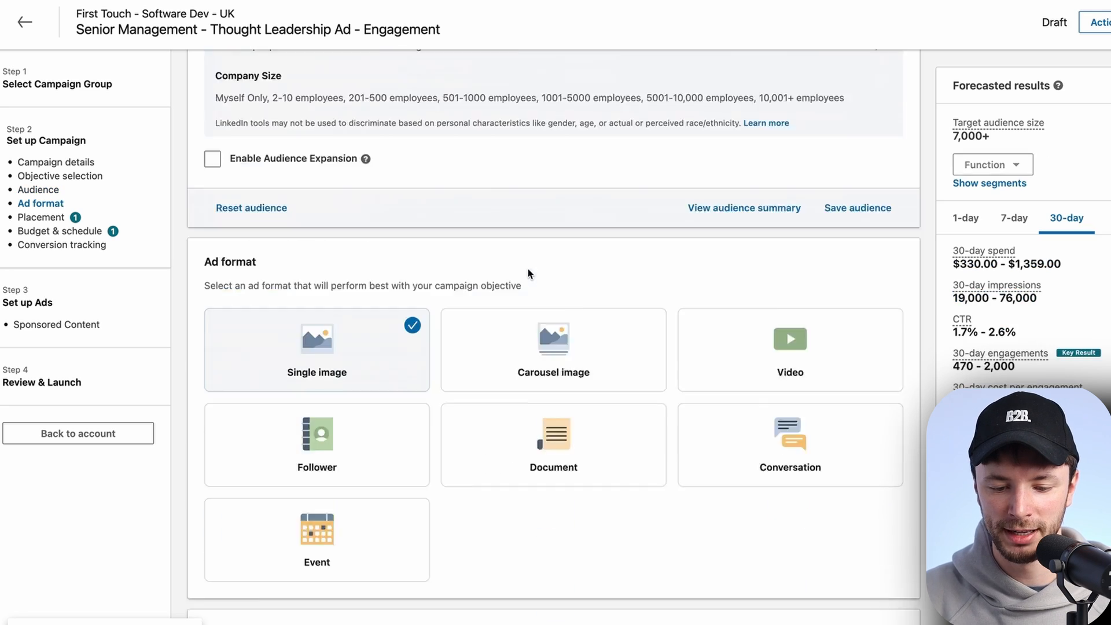
scroll(344, 264, "up", 1)
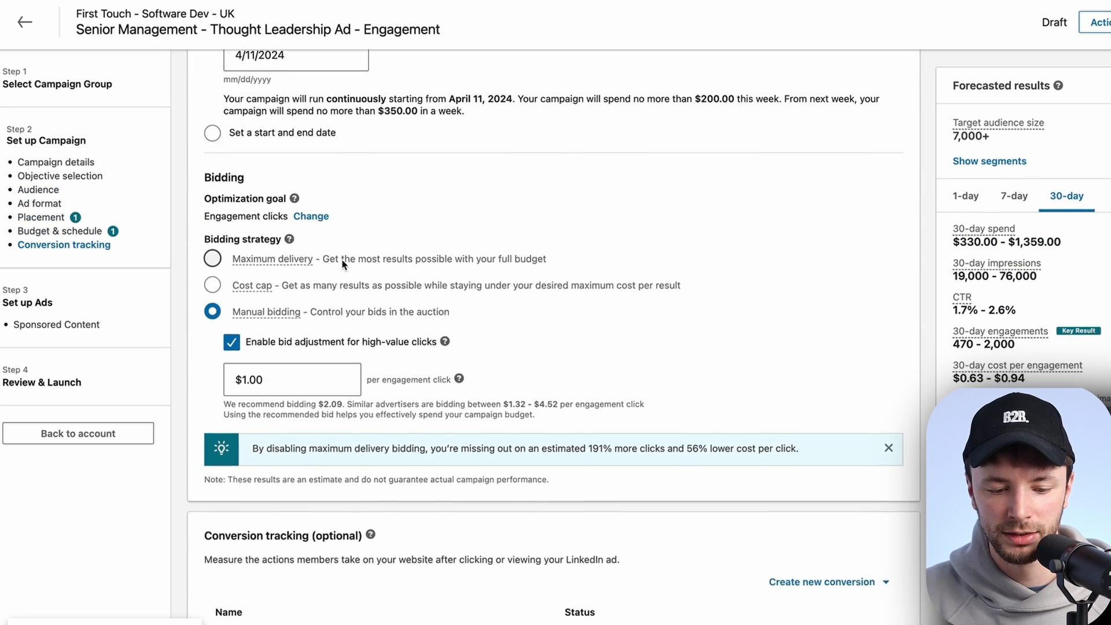
scroll(342, 272, "down", 2)
left_click(844, 496)
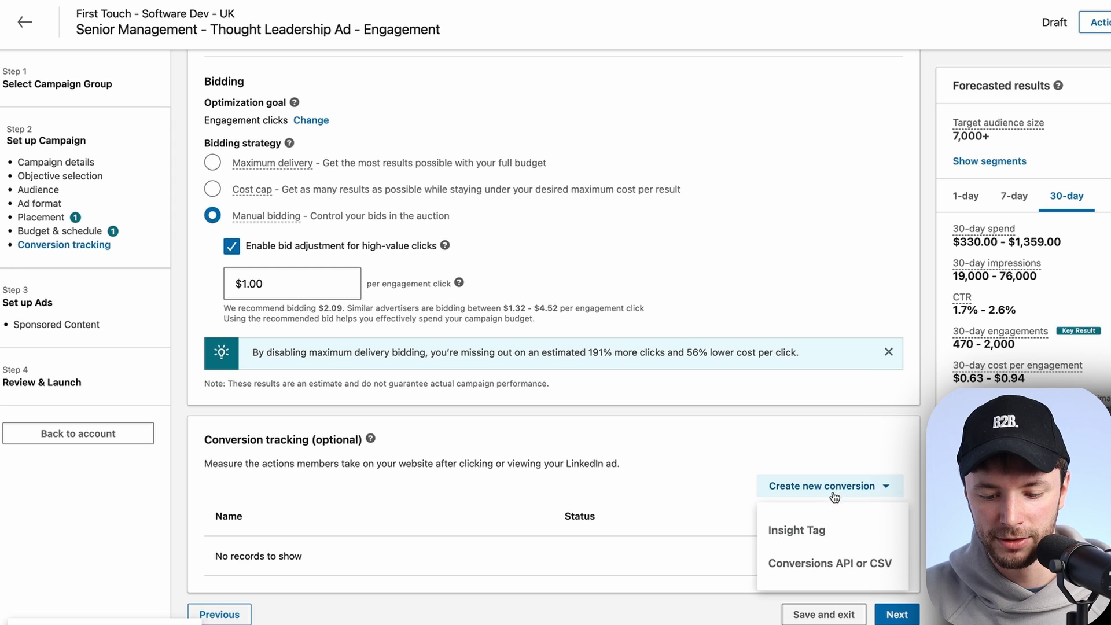
left_click(801, 537)
Step: Name the conversion Test, set Lead as its key conversion behavior, and proceed to the Sources stage
left_click(479, 213)
type("Test")
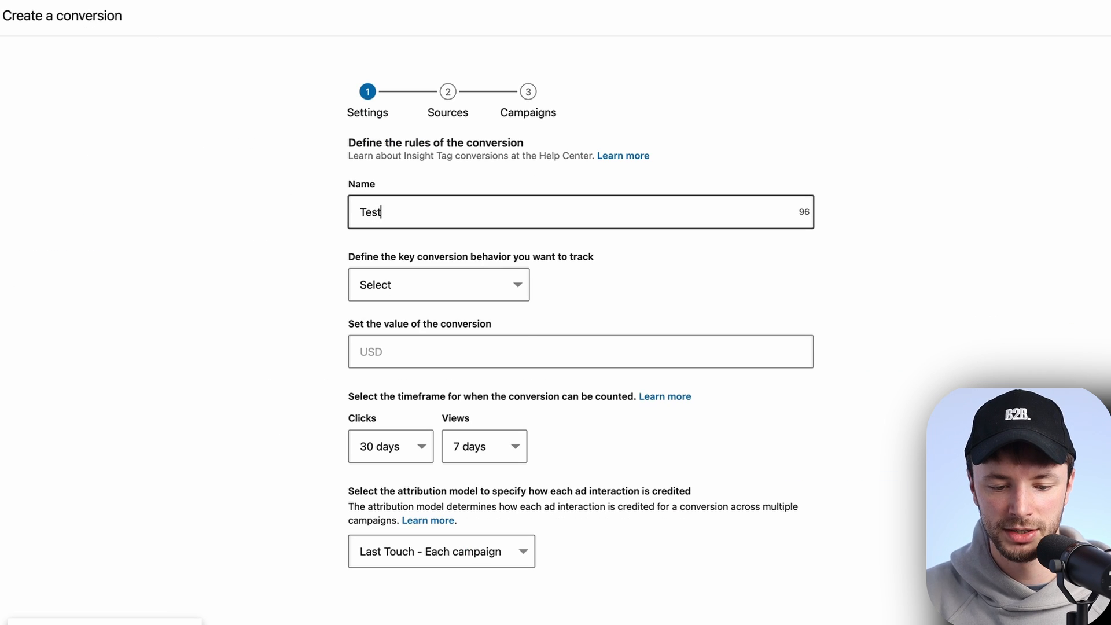
left_click(457, 285)
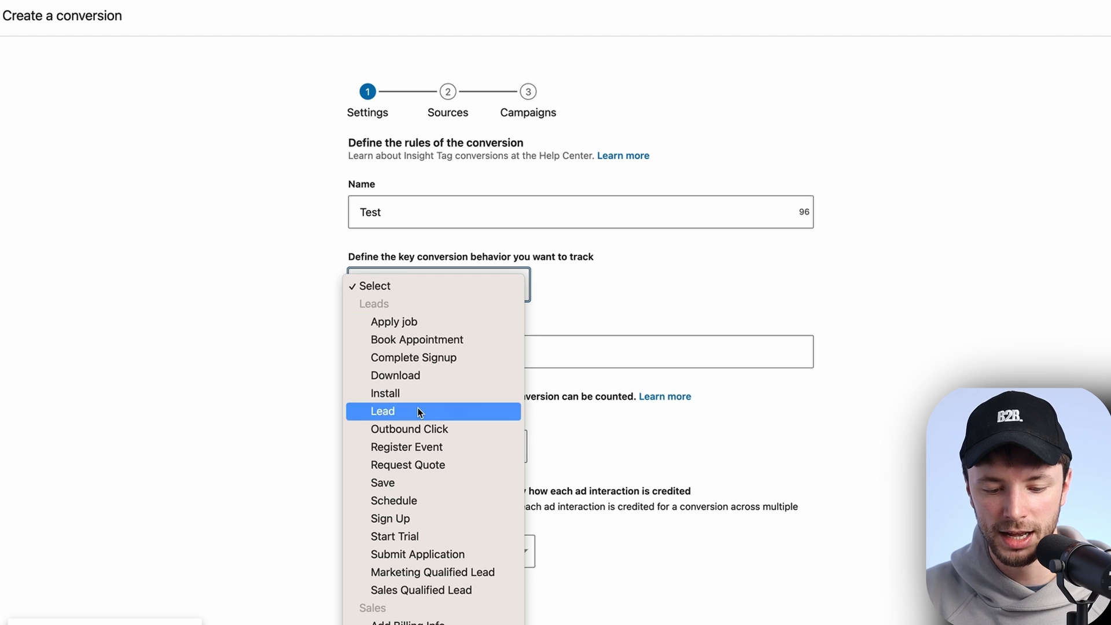
scroll(429, 453, "down", 1)
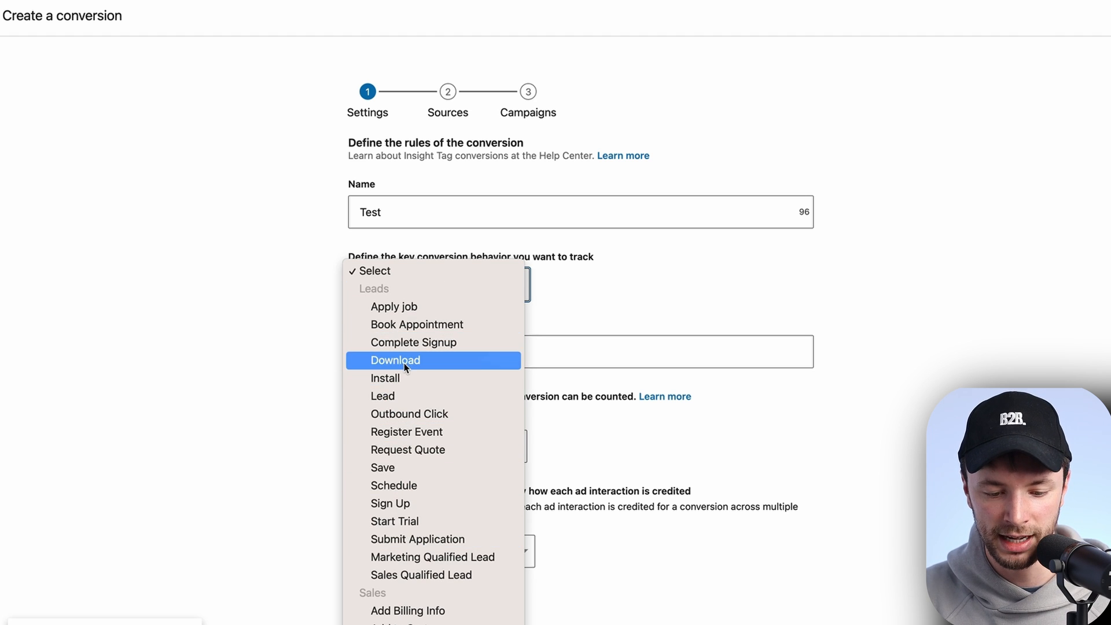
left_click(398, 398)
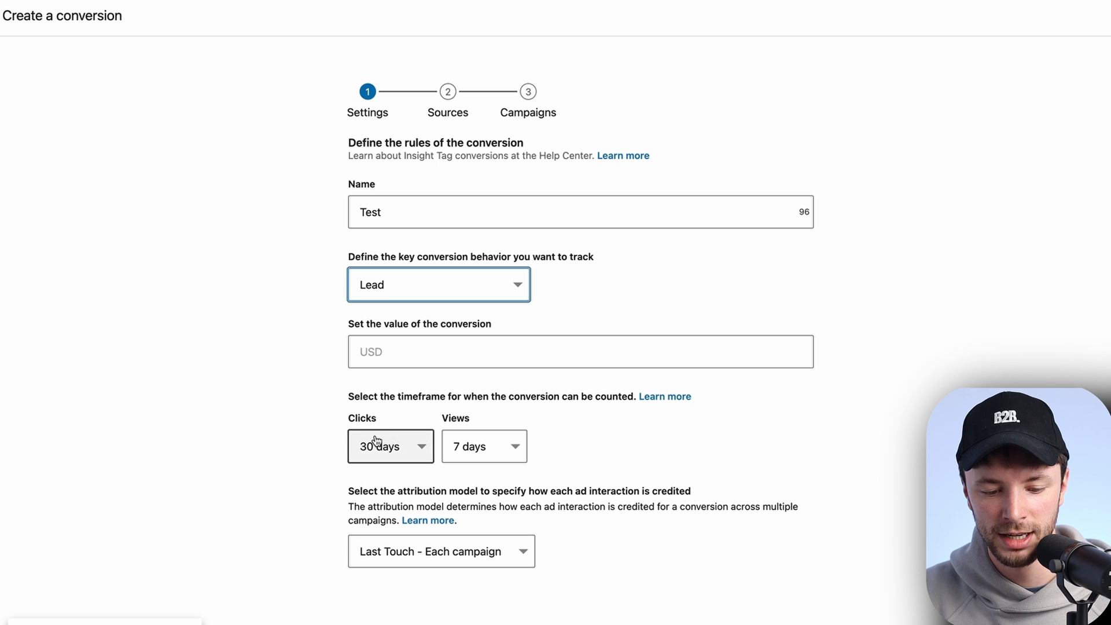
left_click_drag(330, 417, 382, 420)
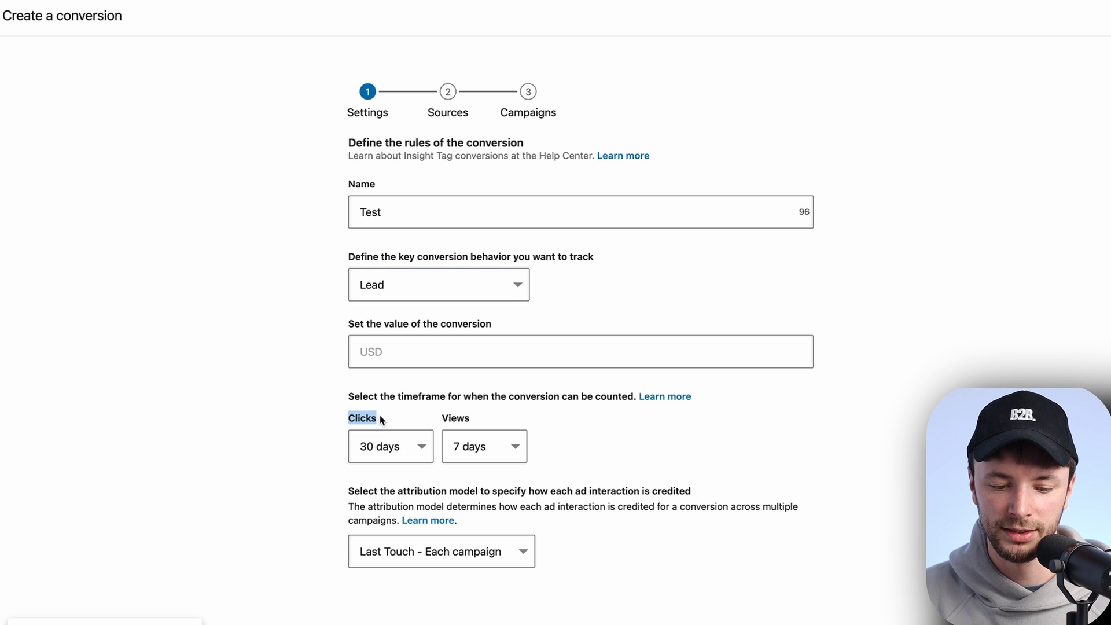
left_click(325, 434)
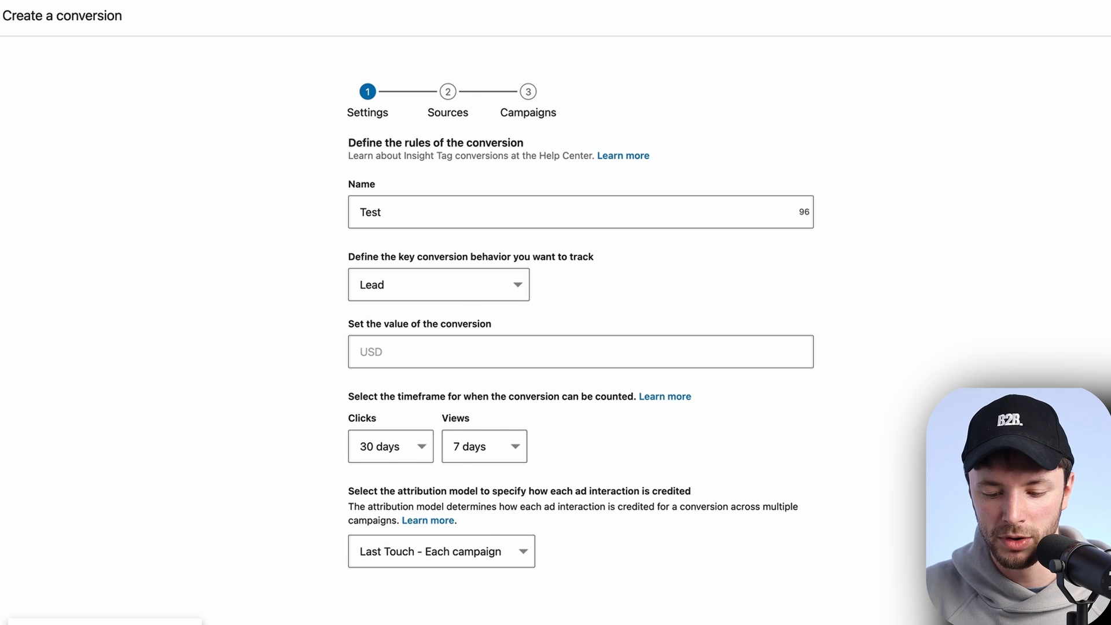
left_click(926, 624)
Step: View the Website actions tracking method, and select Tag manager as the conversion's tracking method instead
left_click(327, 212)
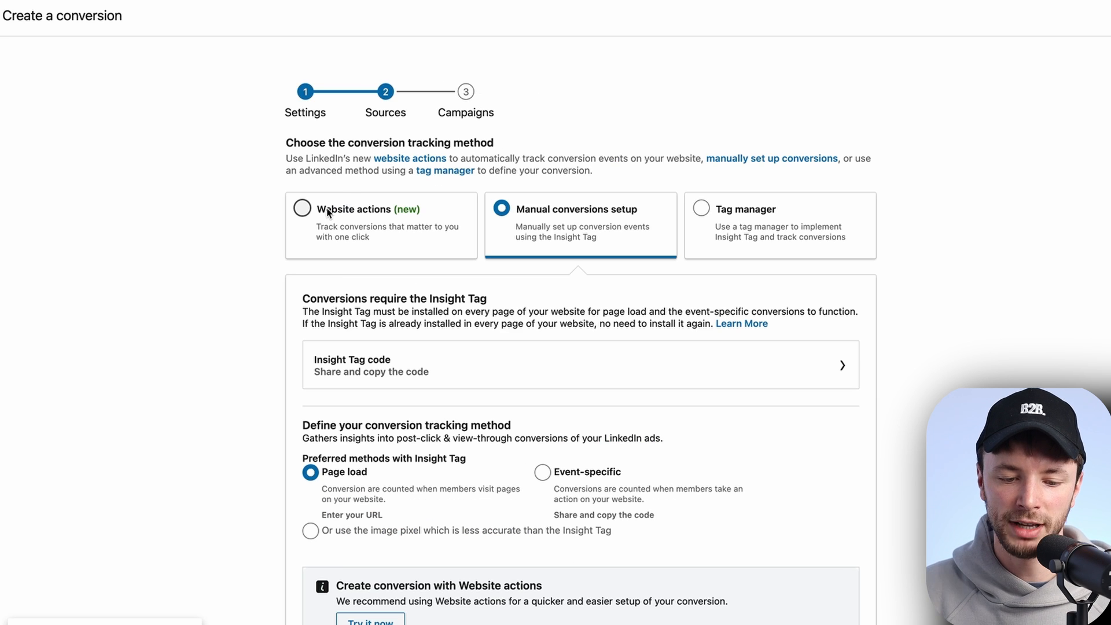
scroll(272, 261, "down", 1)
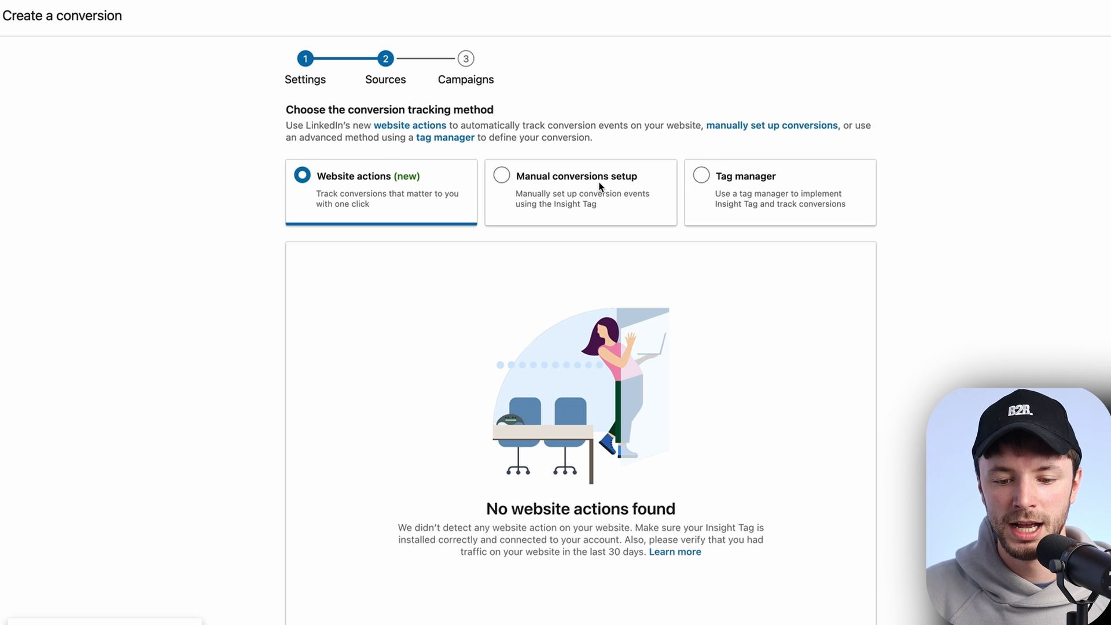
left_click(734, 174)
scroll(653, 280, "down", 6)
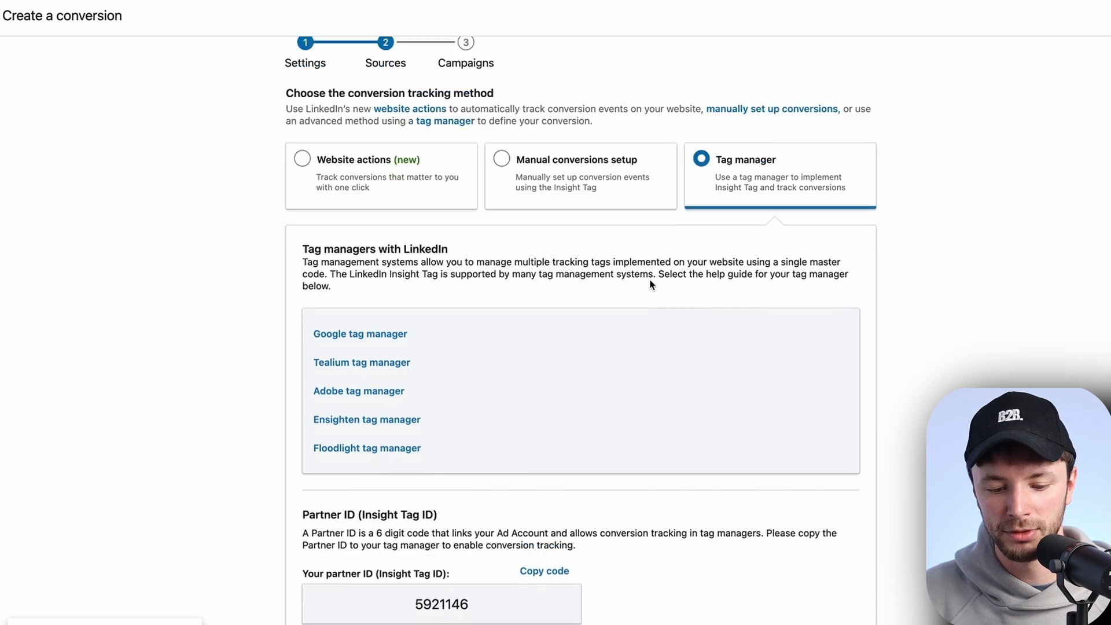
scroll(637, 306, "down", 1)
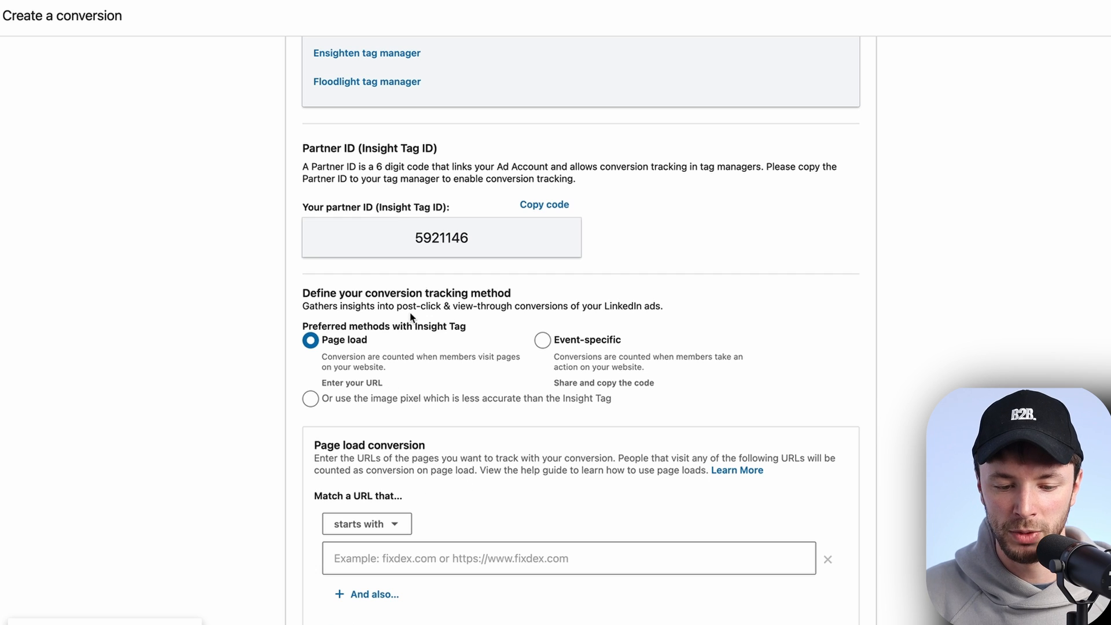
Step: Set the page load conversion to match URLs that contain /thanks, and switch the tracking method to Website actions
left_click(331, 557)
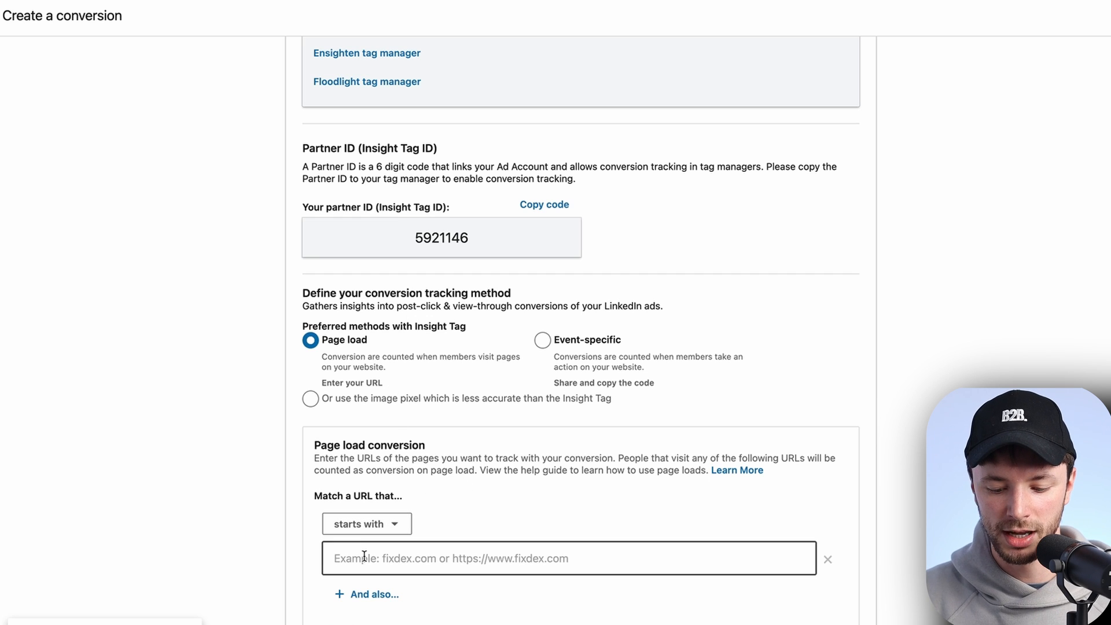
type("/tahnks")
key("BackSpace")
key("BackSpace")
key("BackSpace")
key("BackSpace")
key("BackSpace")
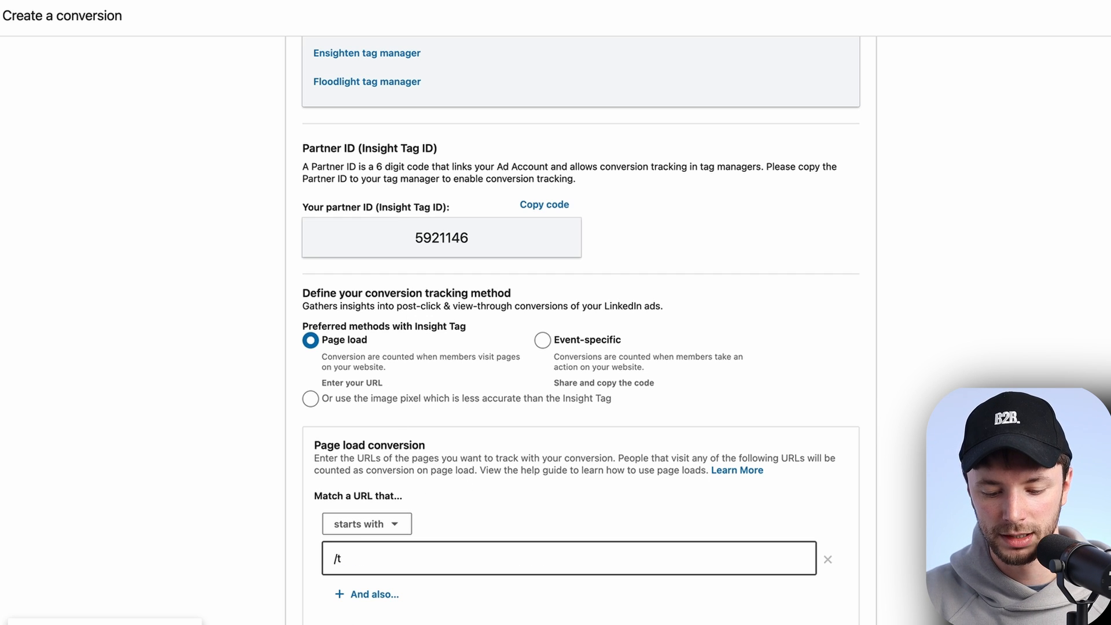
type("hanks")
left_click(367, 523)
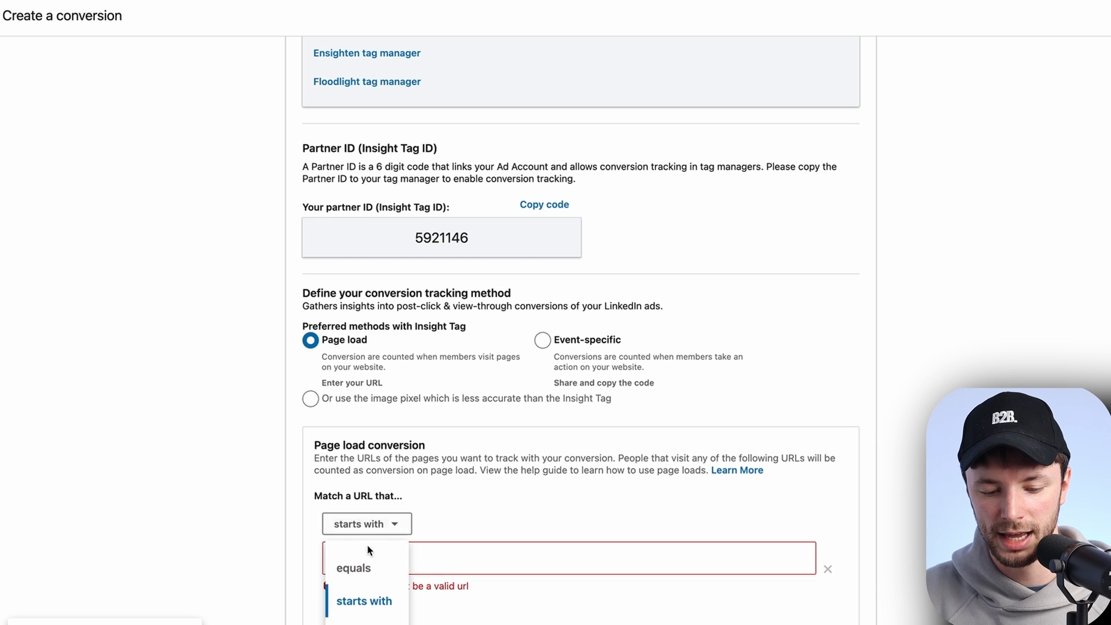
left_click(360, 624)
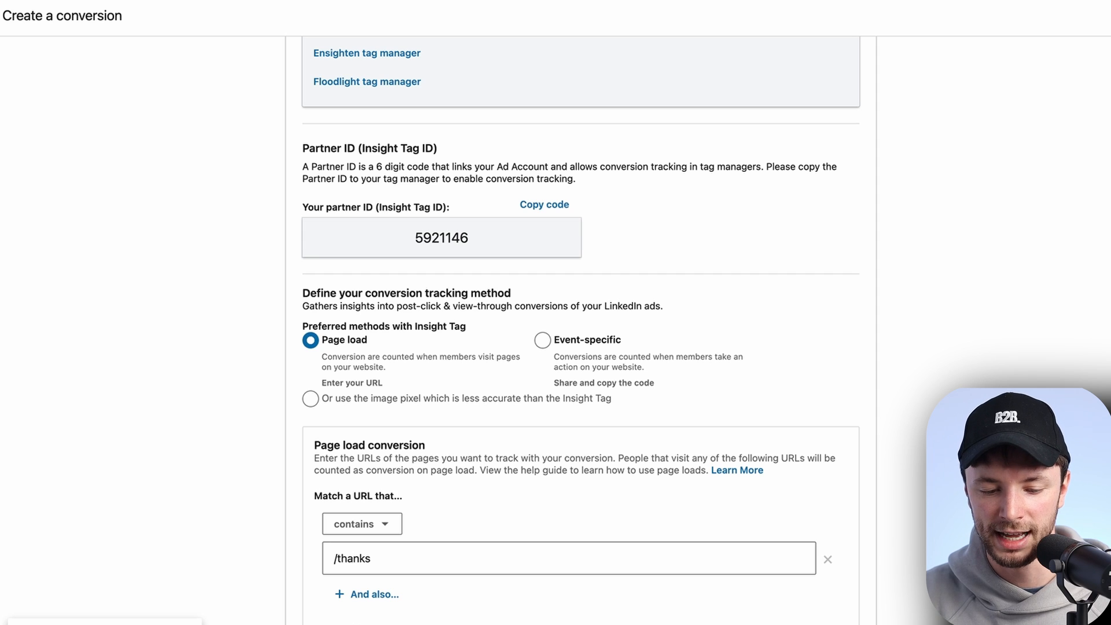
left_click_drag(373, 559, 338, 560)
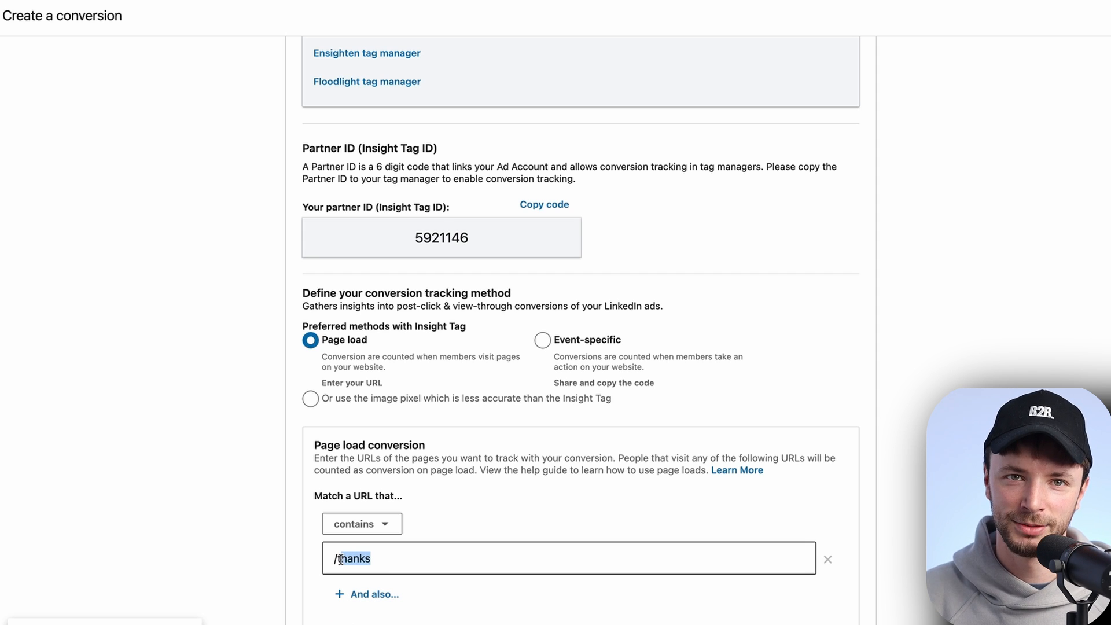
left_click(262, 569)
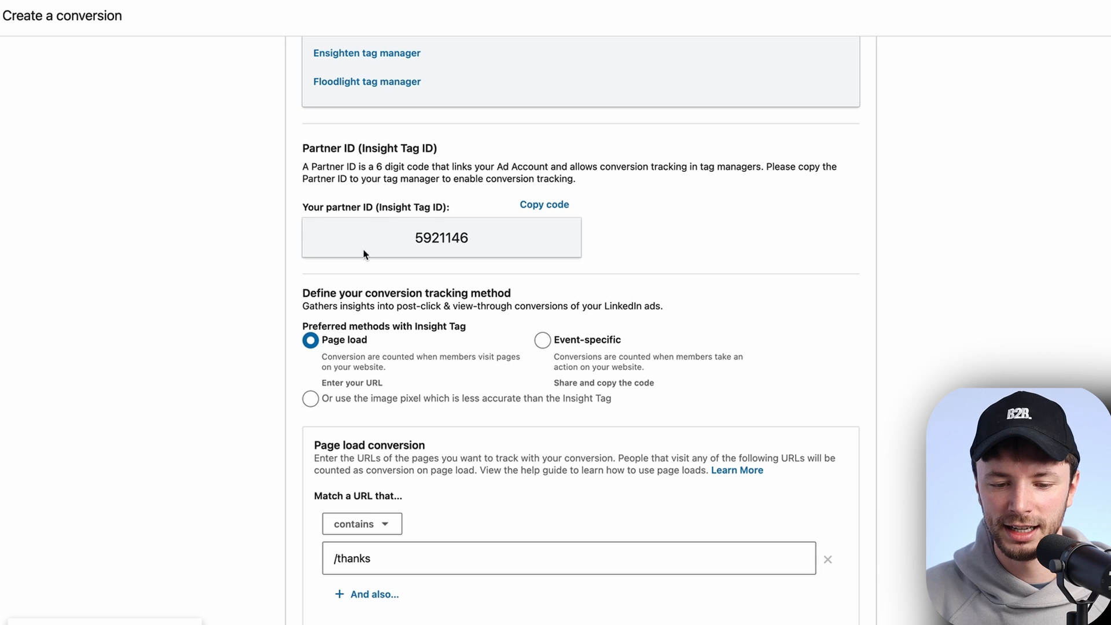
scroll(434, 251, "up", 7)
left_click(400, 215)
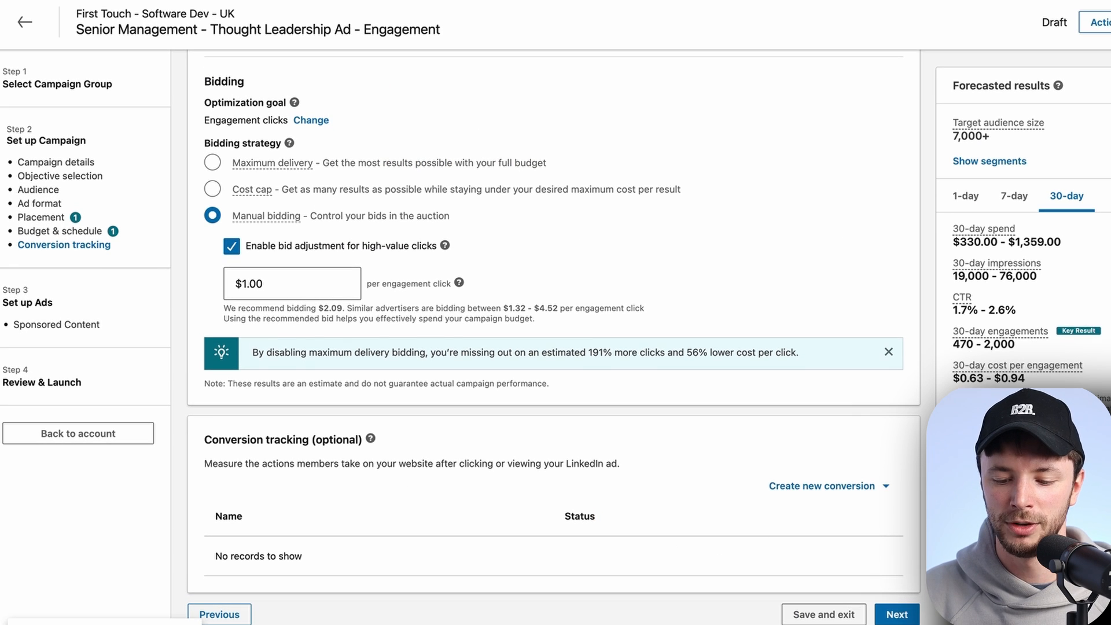
Step: Continue to the campaign's ad setup, dismiss the sponsored articles tip, and browse the existing content library
left_click(896, 616)
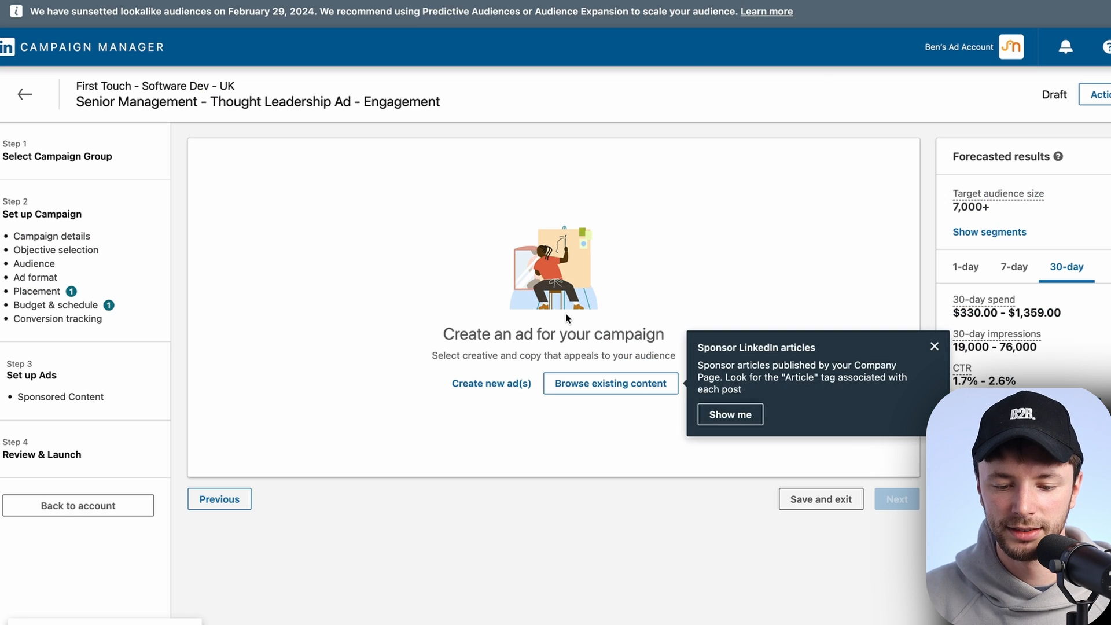
left_click(934, 347)
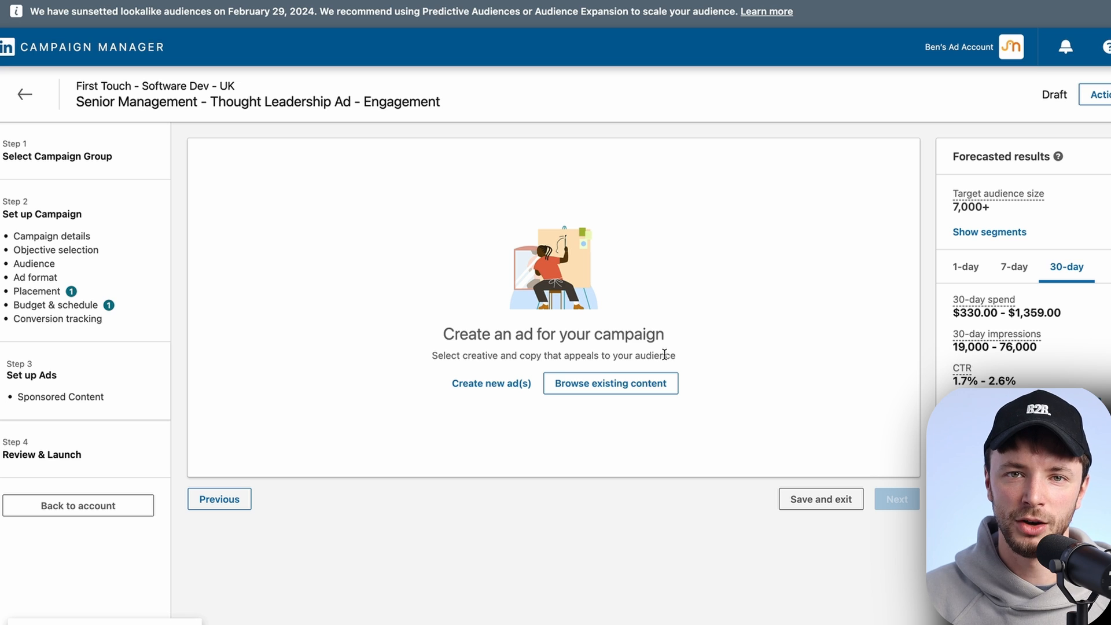
left_click(616, 387)
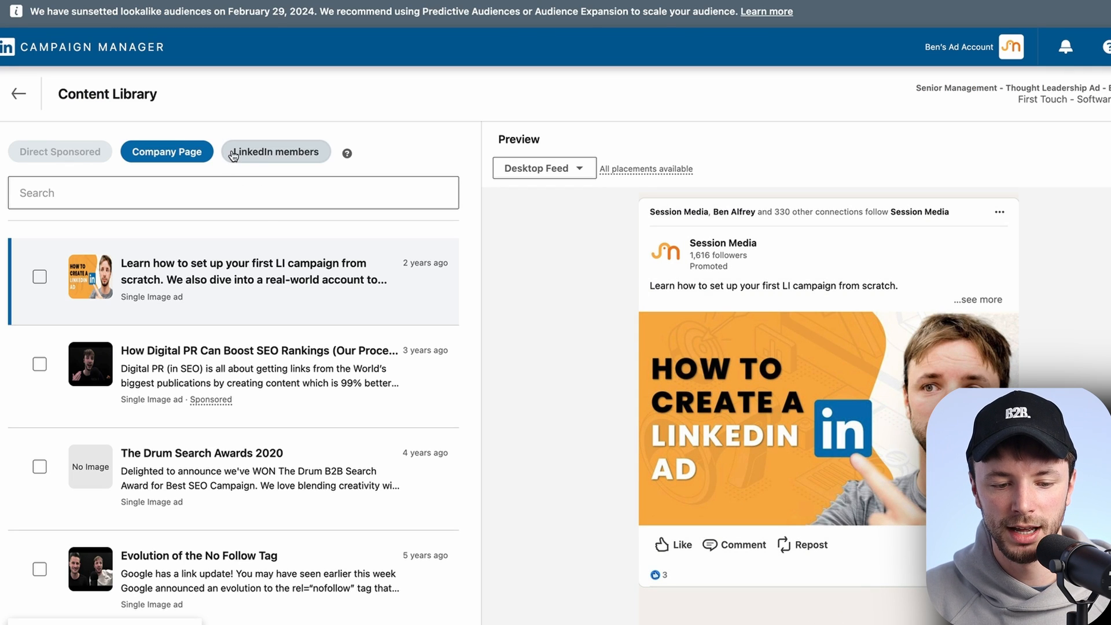
scroll(195, 359, "down", 1)
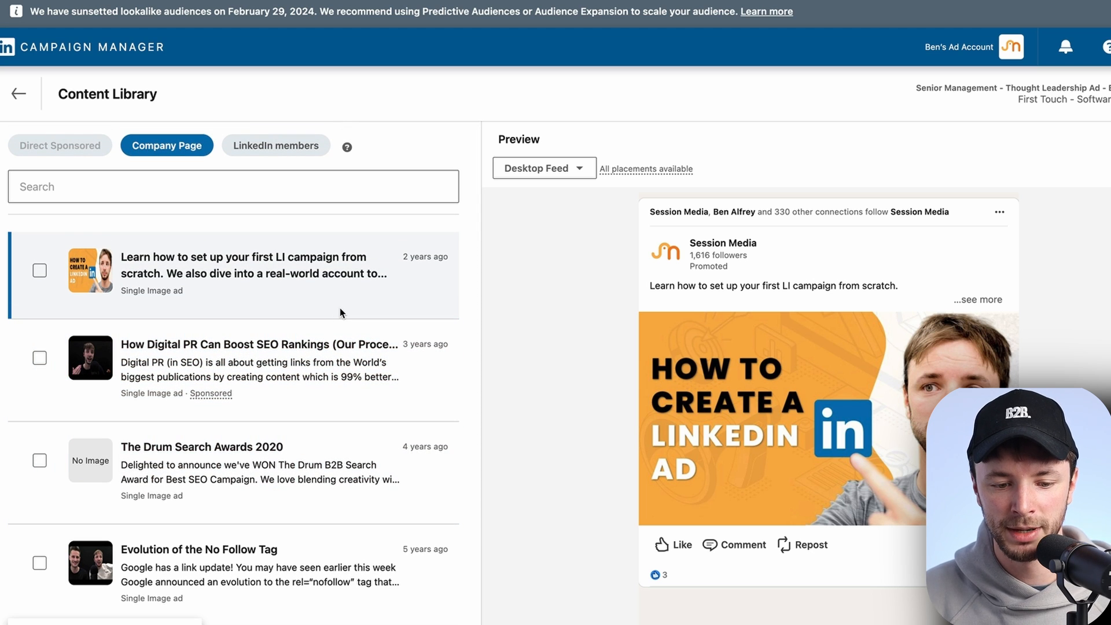
Step: Switch the content library to LinkedIn members and find the posts of the company's employee by name
left_click(278, 146)
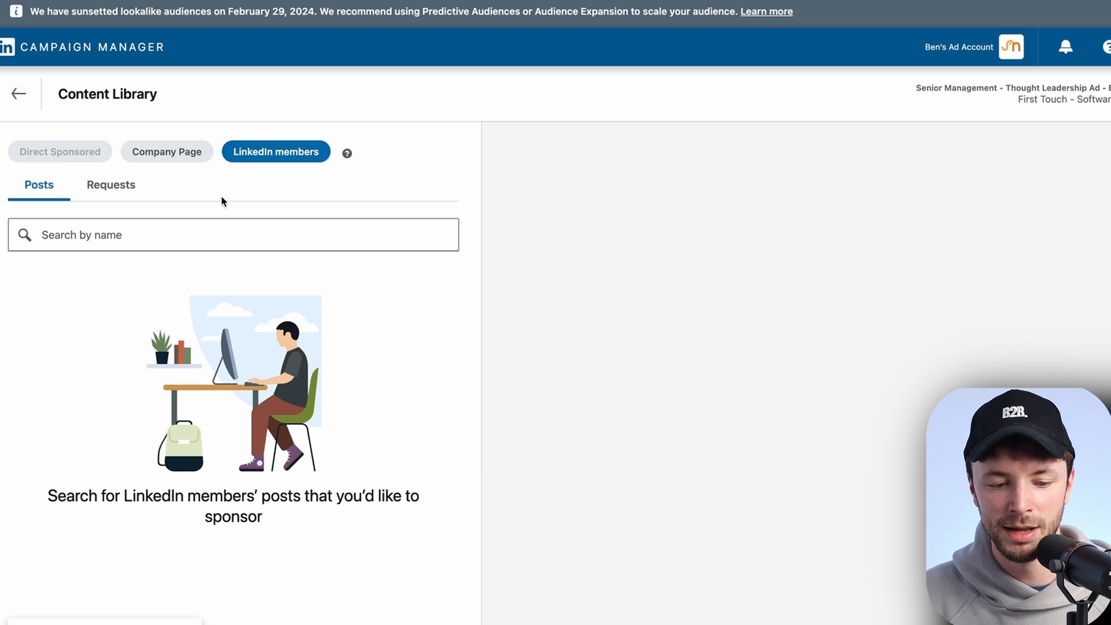
left_click(203, 227)
type("ben")
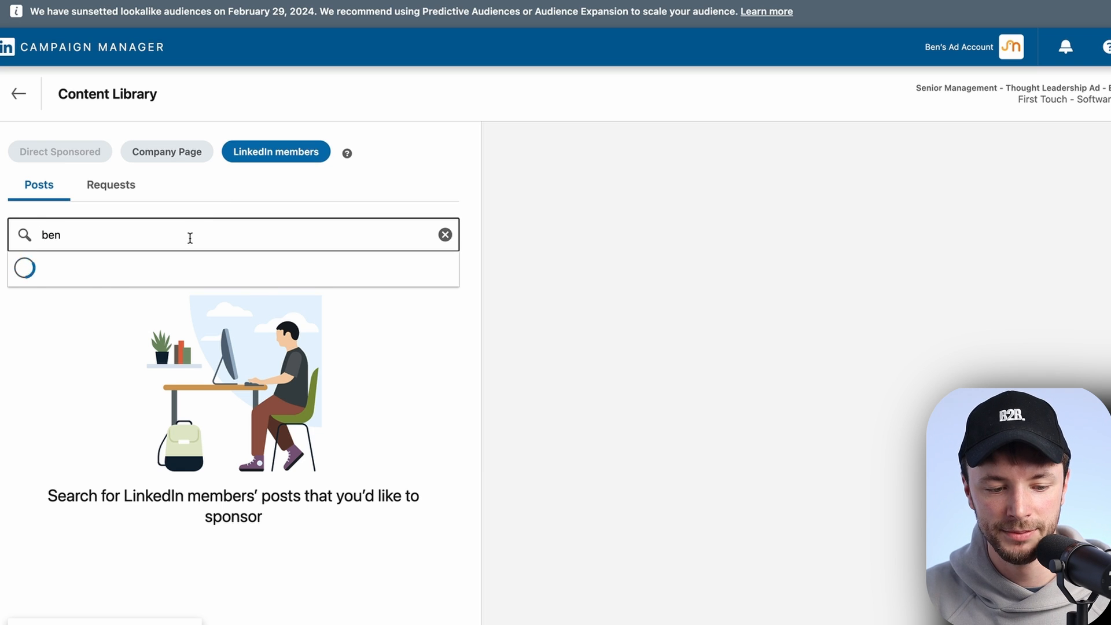
left_click(122, 284)
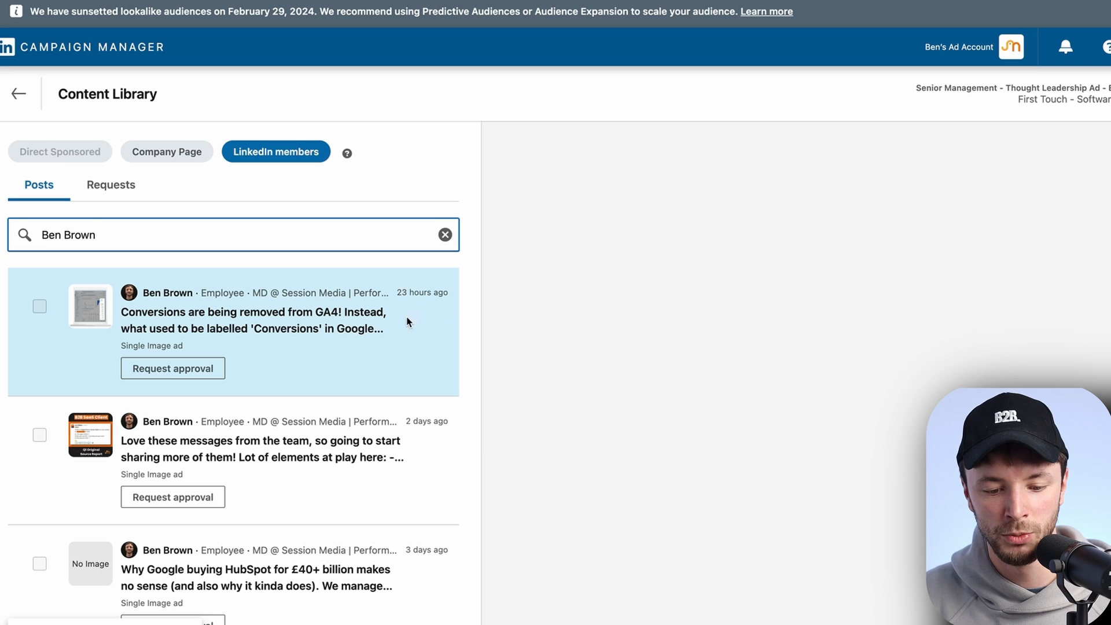
Step: Preview the employee's post starting "Love these messages from the team" and send a request for approval to sponsor it
scroll(409, 330, "down", 3)
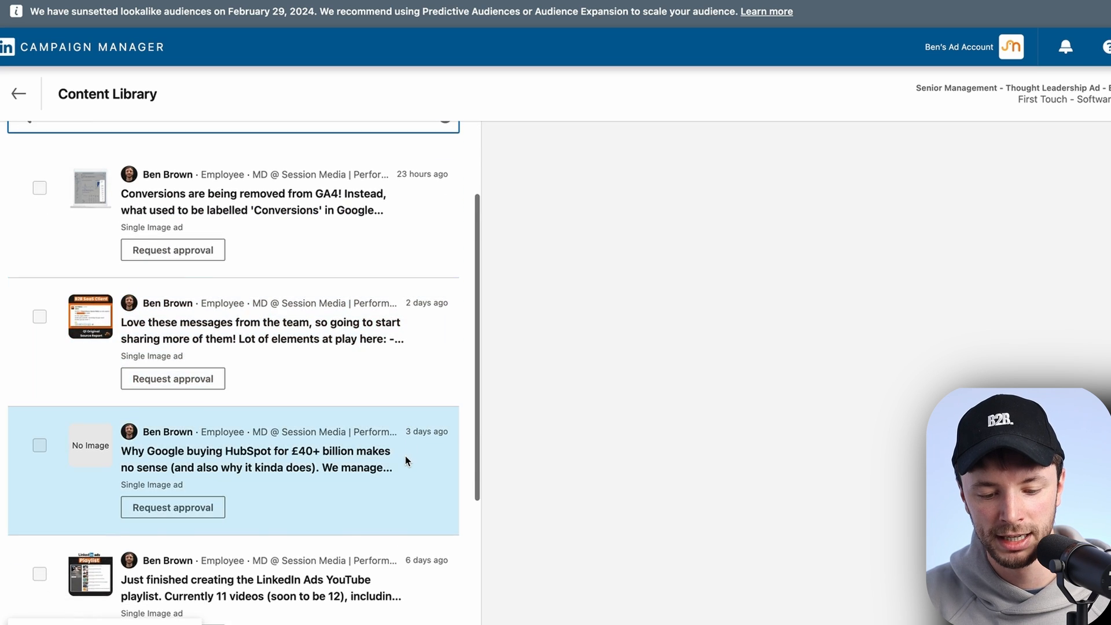
scroll(405, 457, "up", 3)
left_click(387, 337)
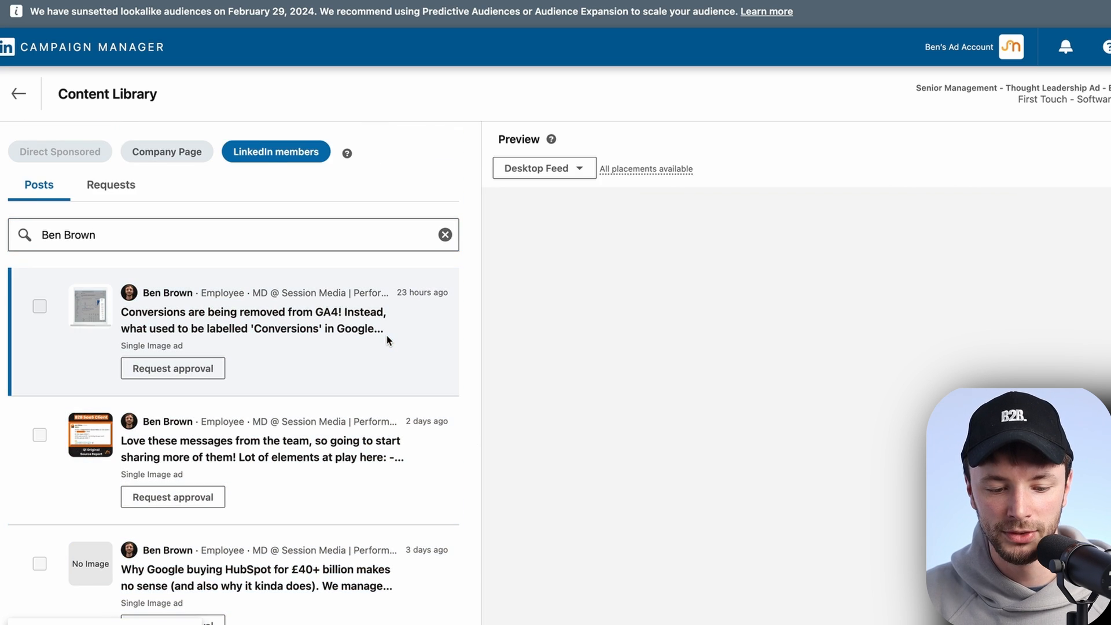
left_click(388, 457)
scroll(390, 431, "down", 1)
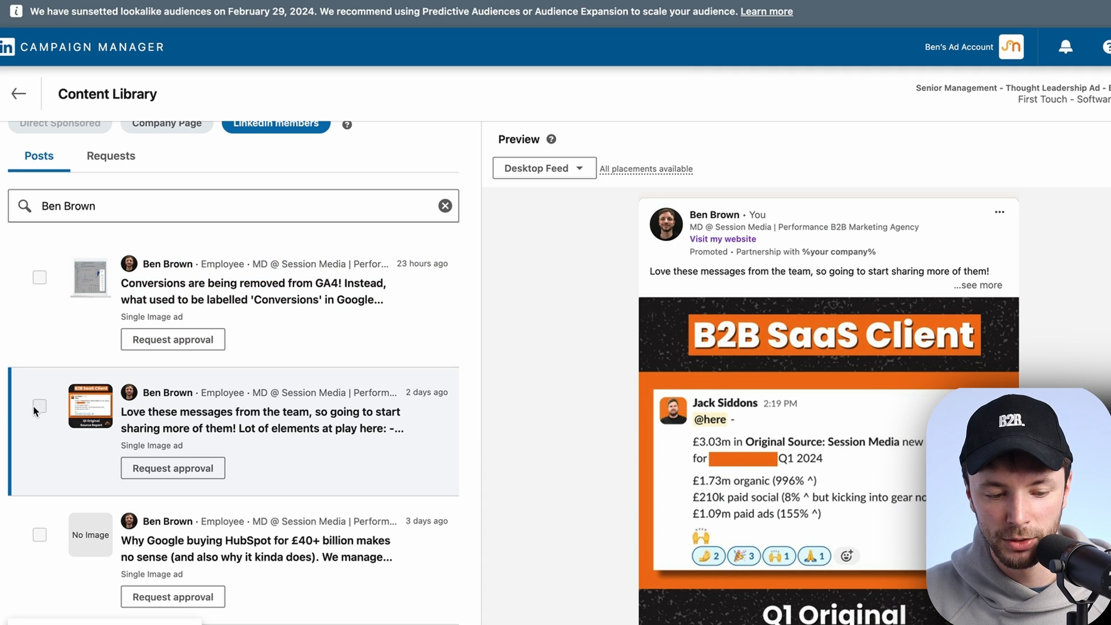
left_click(176, 470)
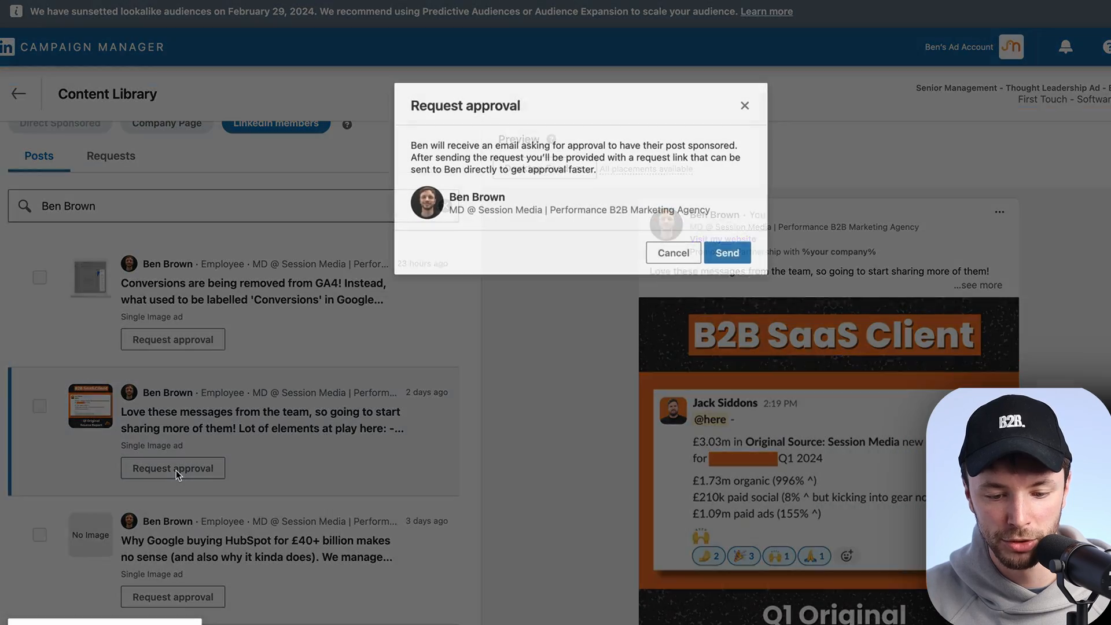
left_click(728, 253)
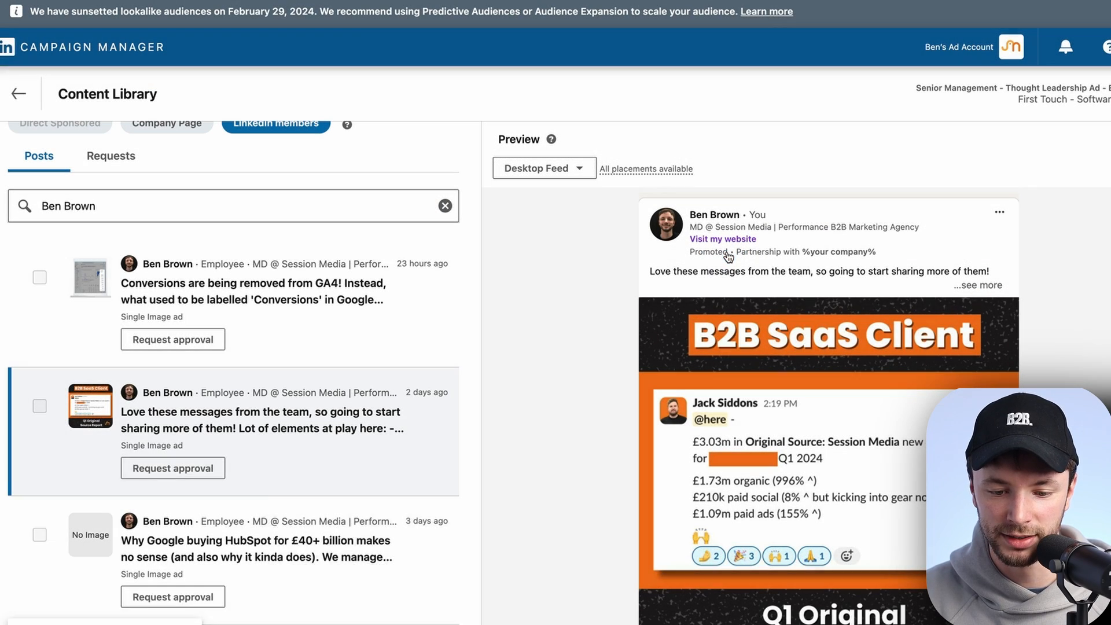
Step: Search the LinkedIn members' posts for "mark zucker" and for "bill gates" in place of the employee
left_click(444, 207)
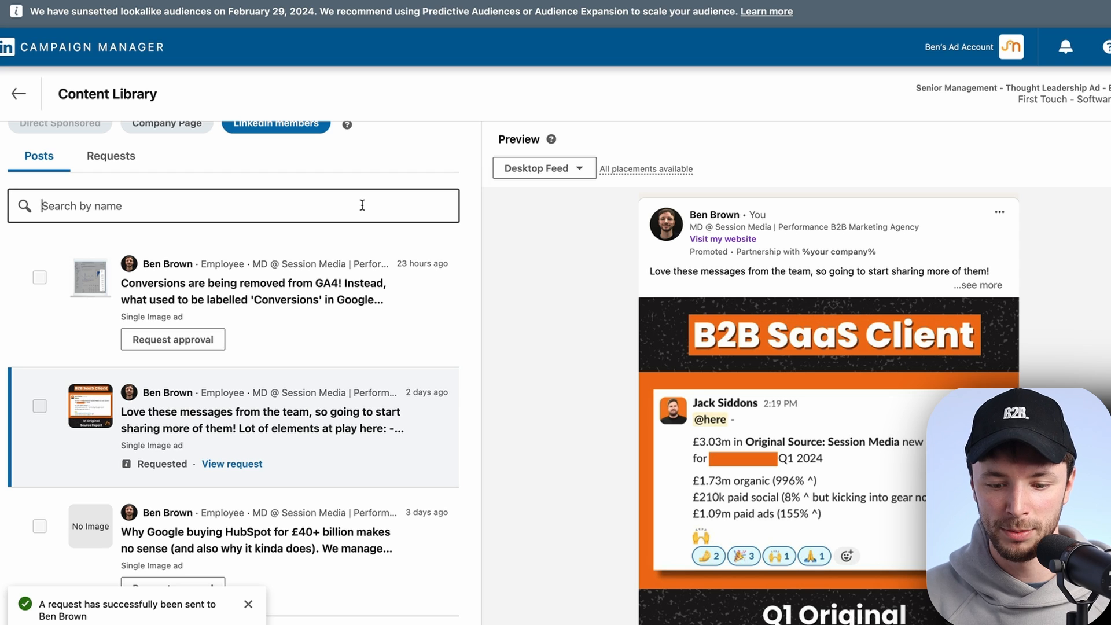
type("mark")
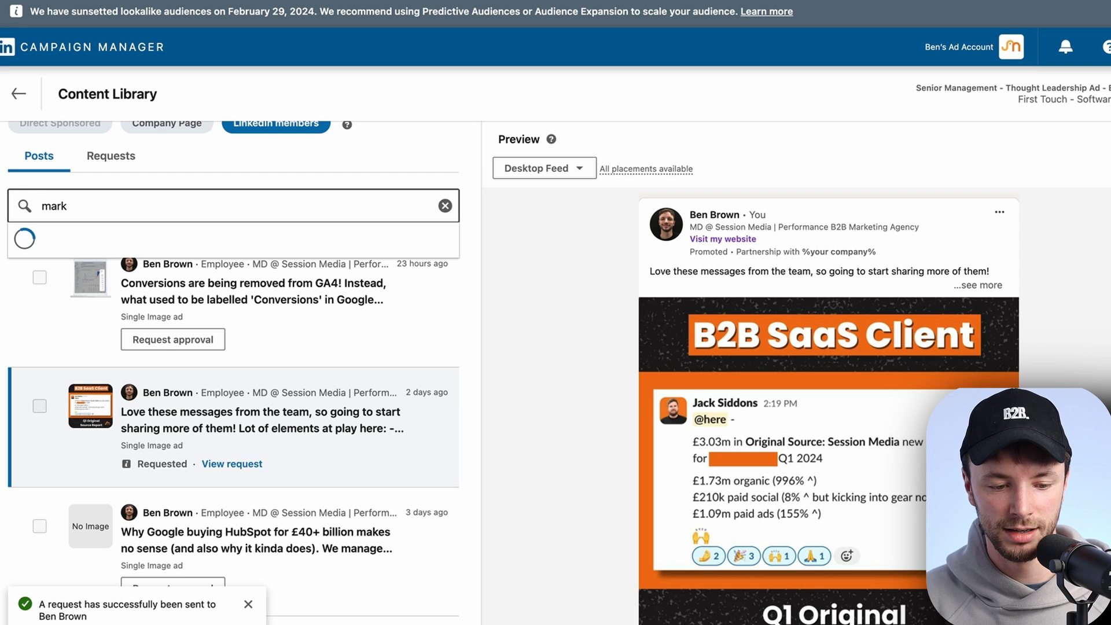
type(" zu")
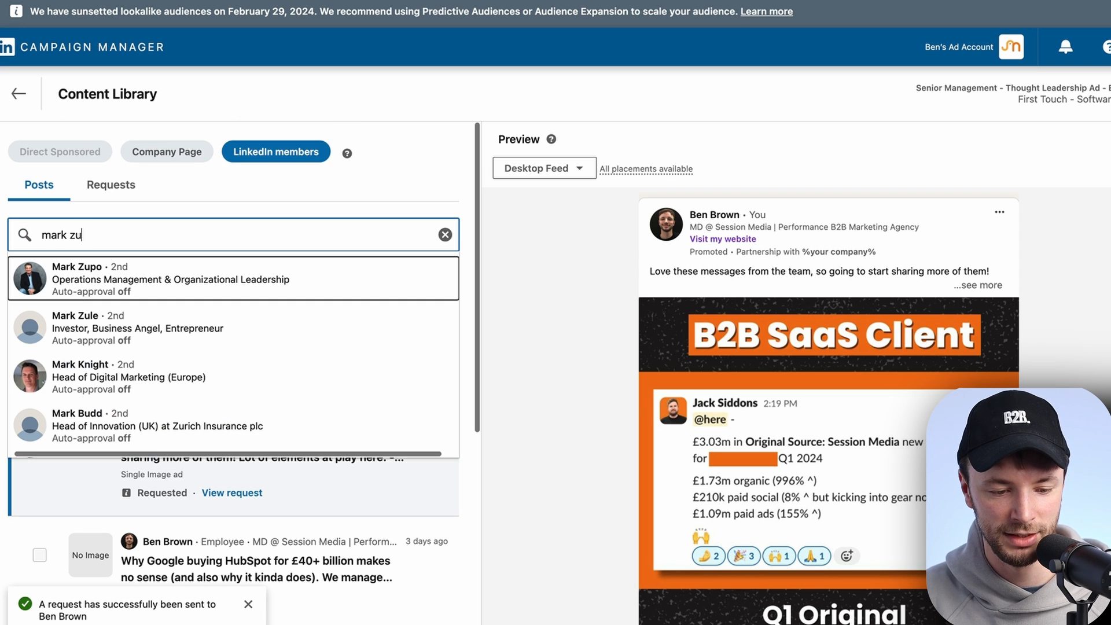
type("cker")
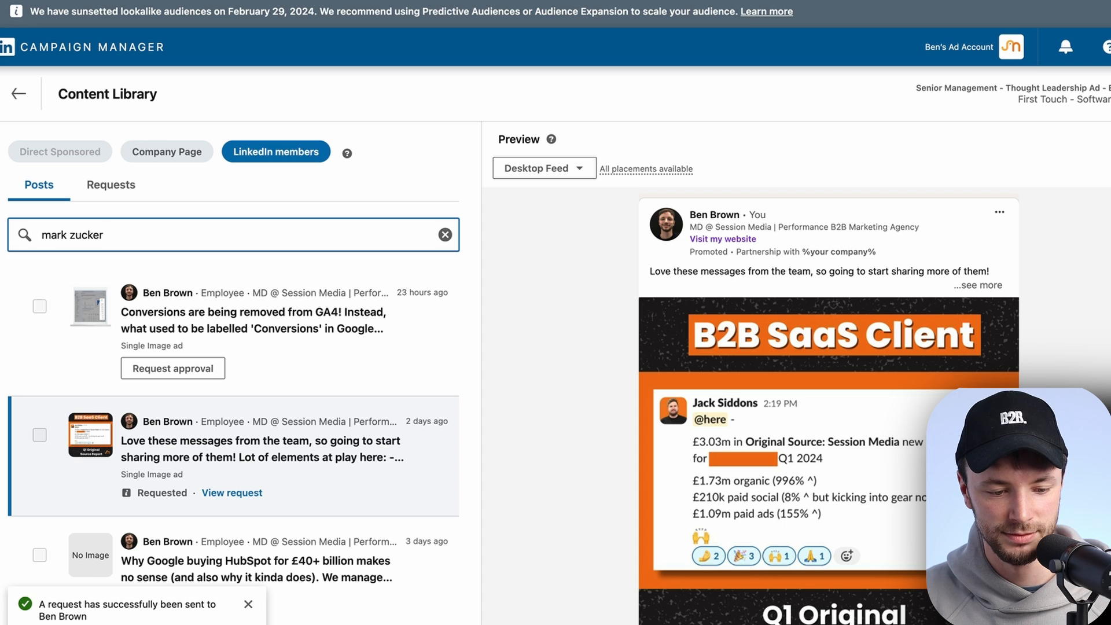
left_click_drag(104, 237, 27, 237)
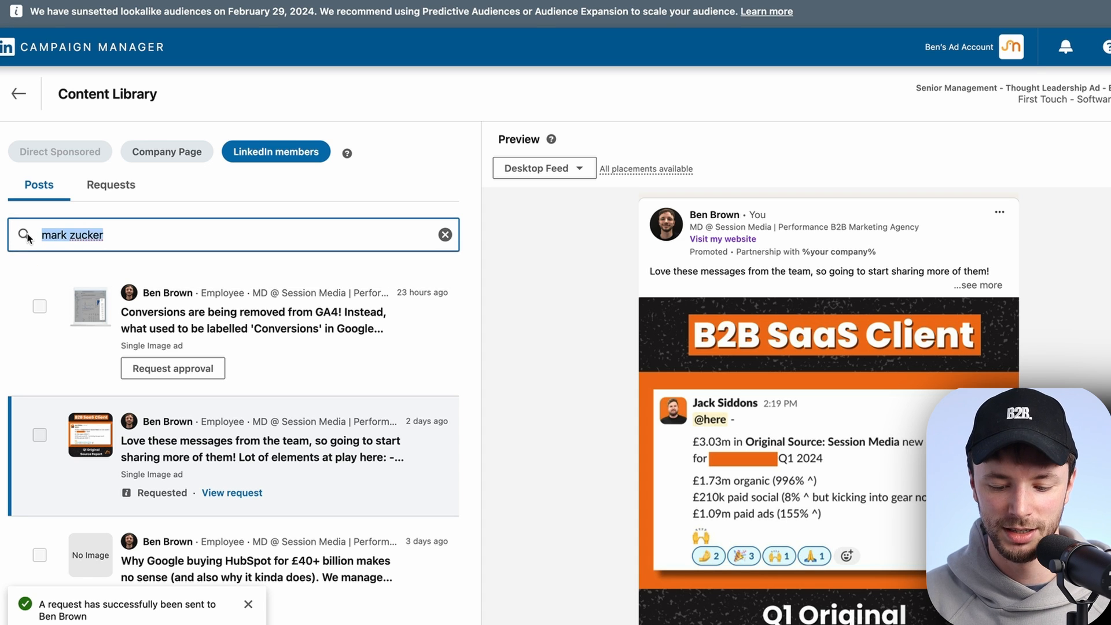
type("bill gates")
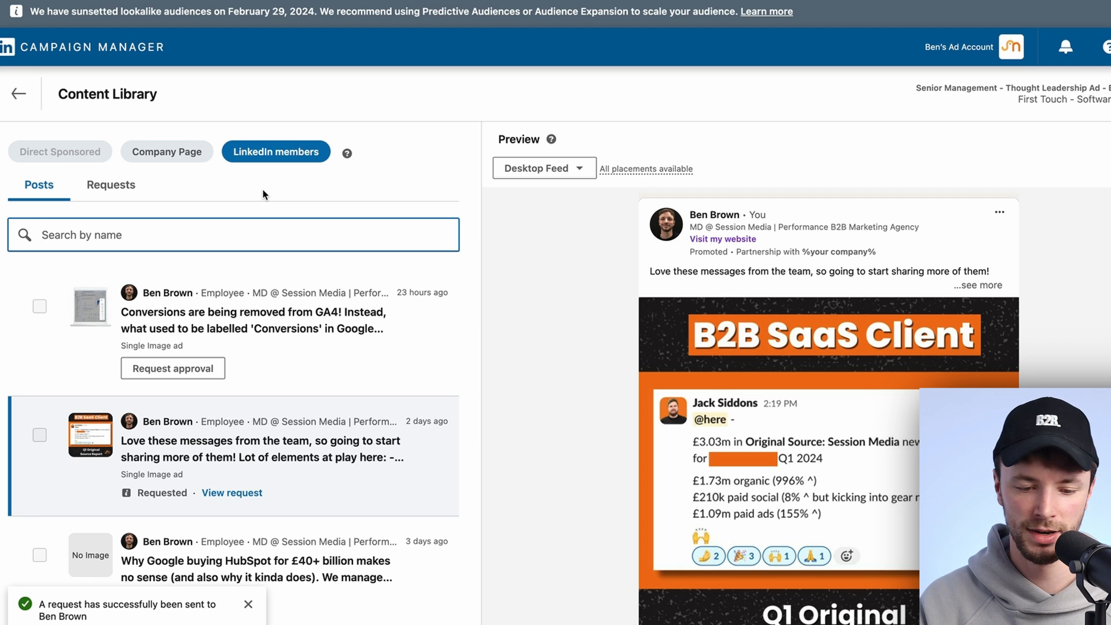
Step: View the pending sponsorship request for the "Love these messages from the team" post and copy its request link
scroll(330, 289, "down", 3)
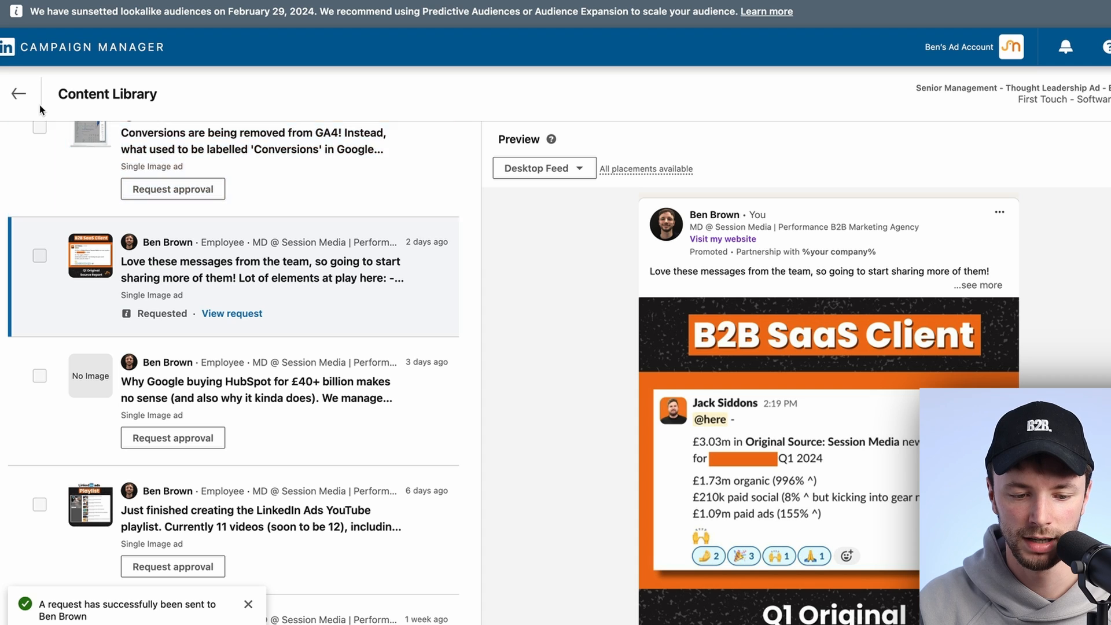
left_click(218, 314)
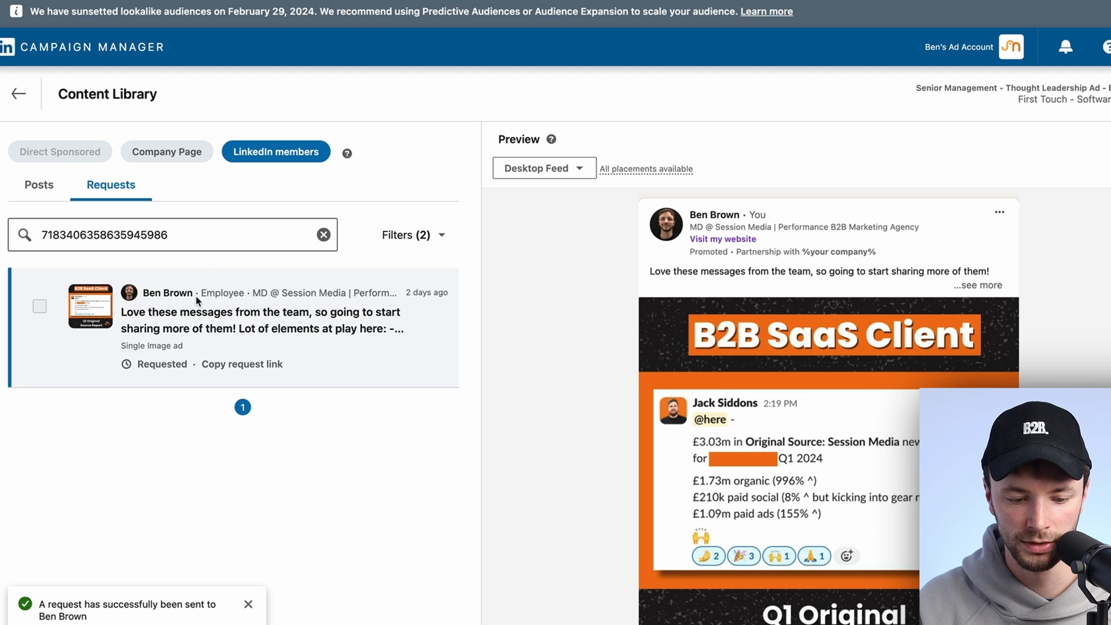
left_click(243, 365)
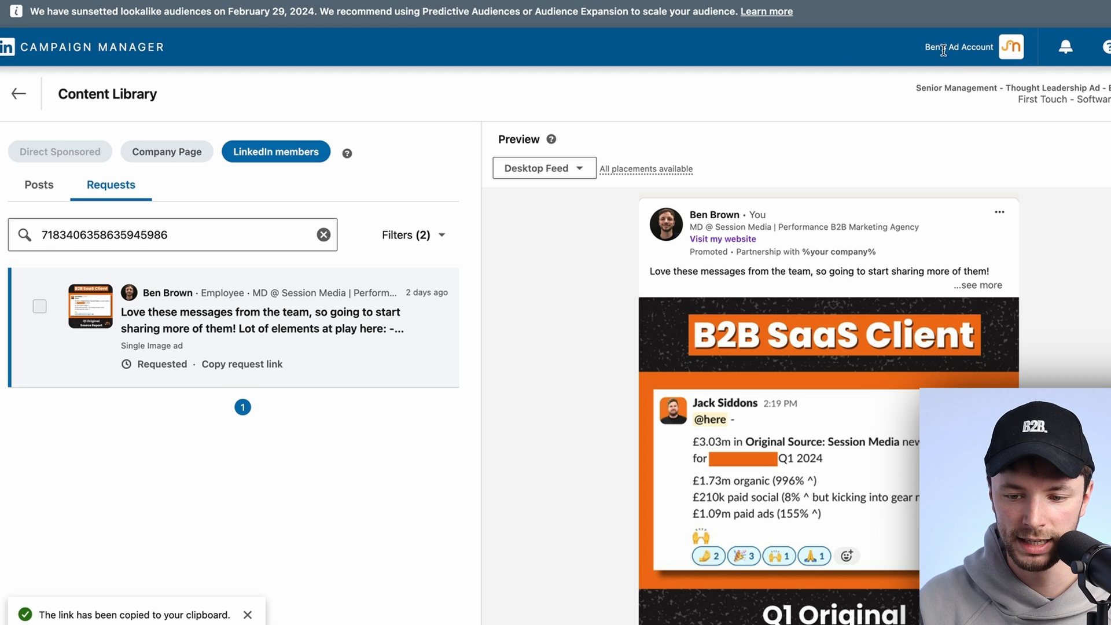
Step: Open the copied request link in a new browser tab and approve Session Media's request to sponsor the post
key("ctrl+t")
key("ctrl+v")
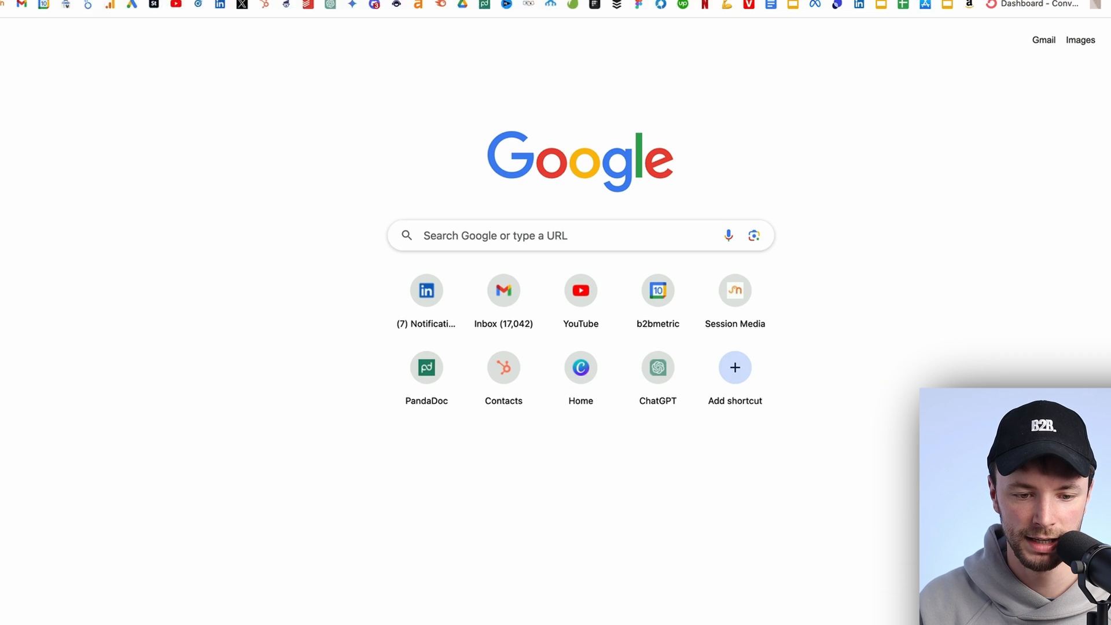
key("Return")
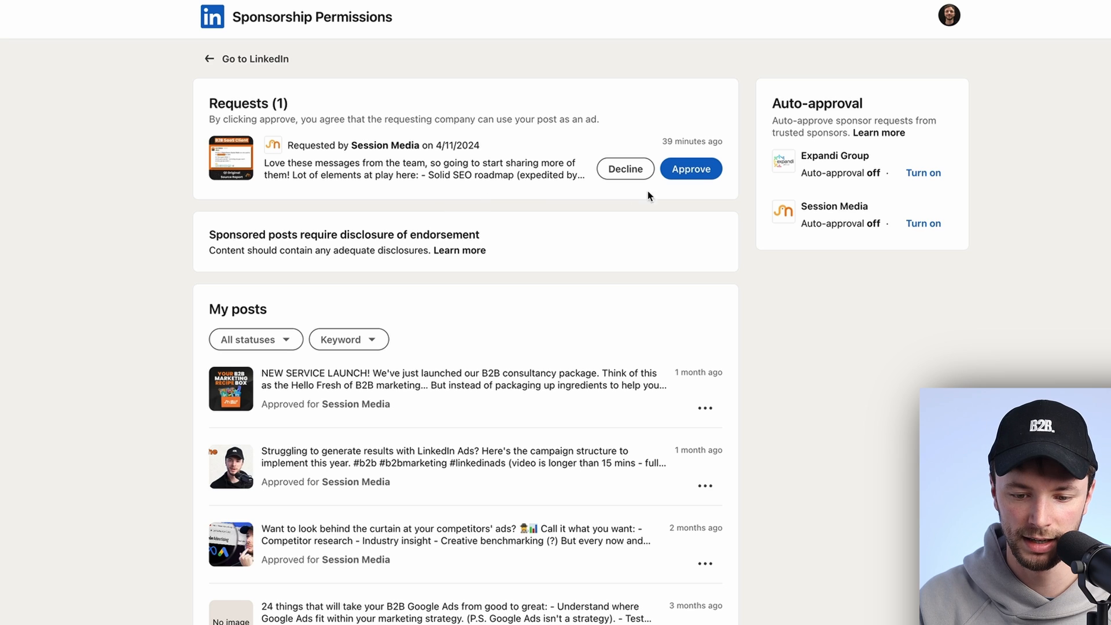
left_click(695, 174)
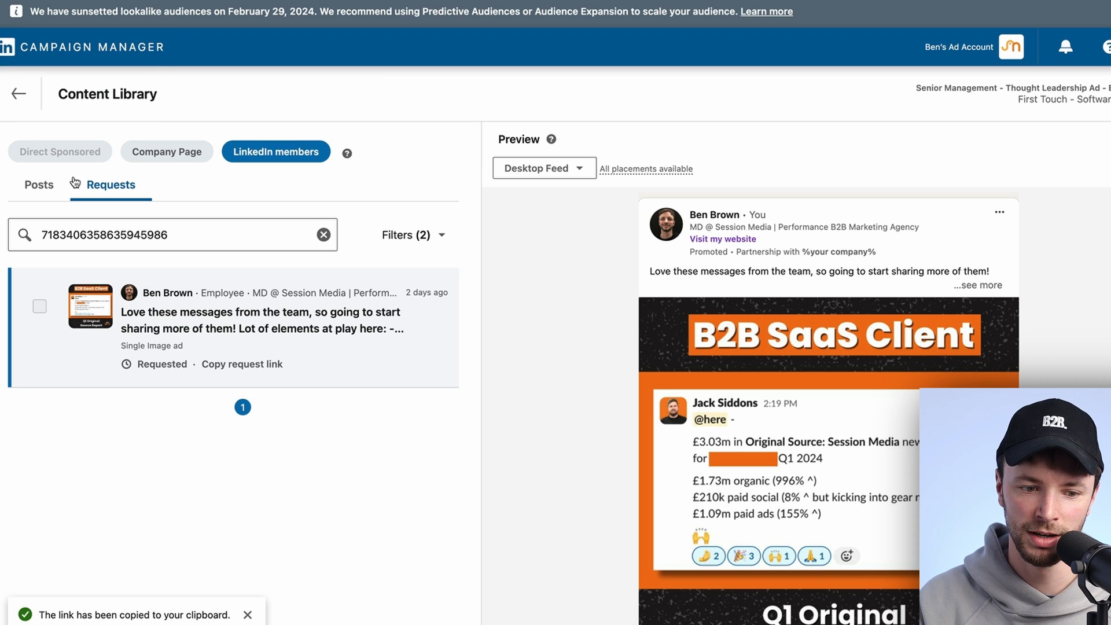
Step: Leave and reopen the campaign's existing content library, and find the employee's posts among LinkedIn members by name
left_click(20, 98)
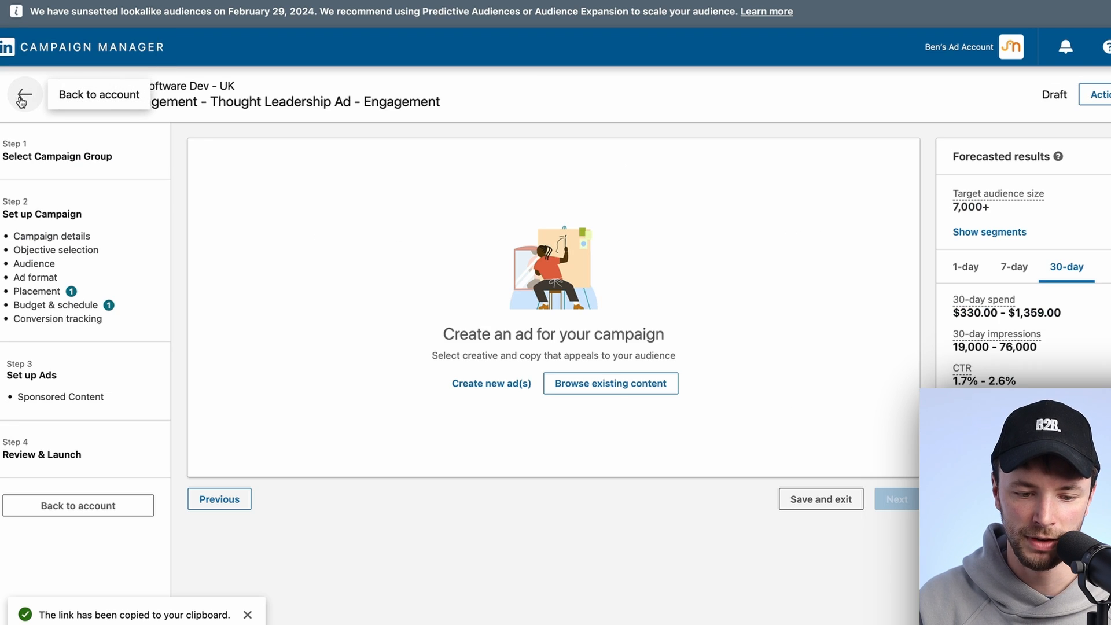
left_click(581, 387)
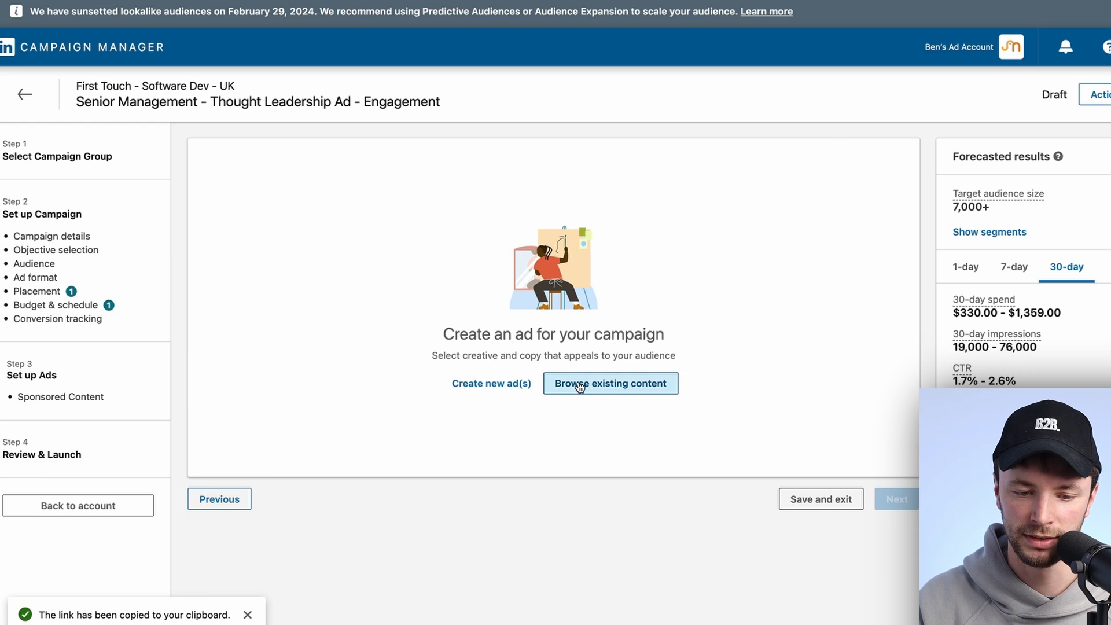
left_click(254, 155)
left_click(130, 234)
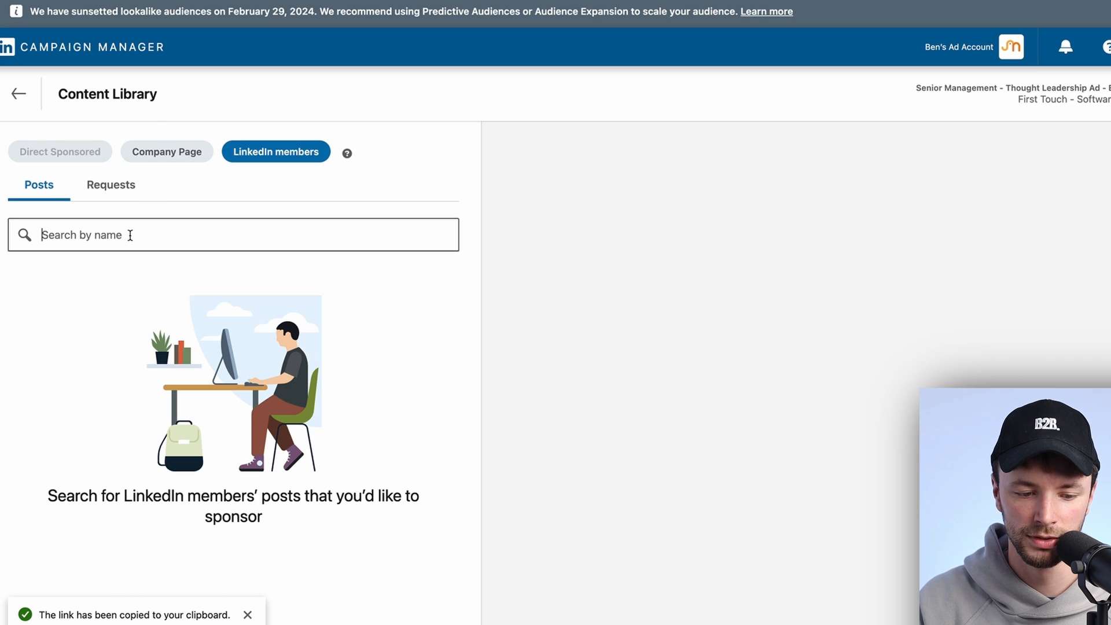
type("ben bro")
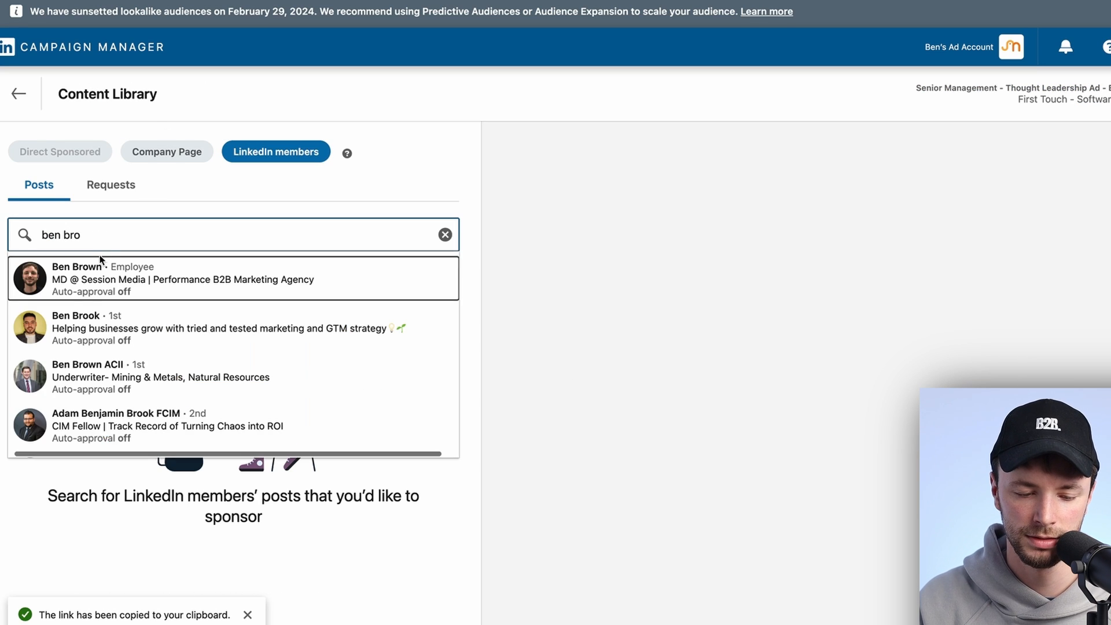
left_click(93, 274)
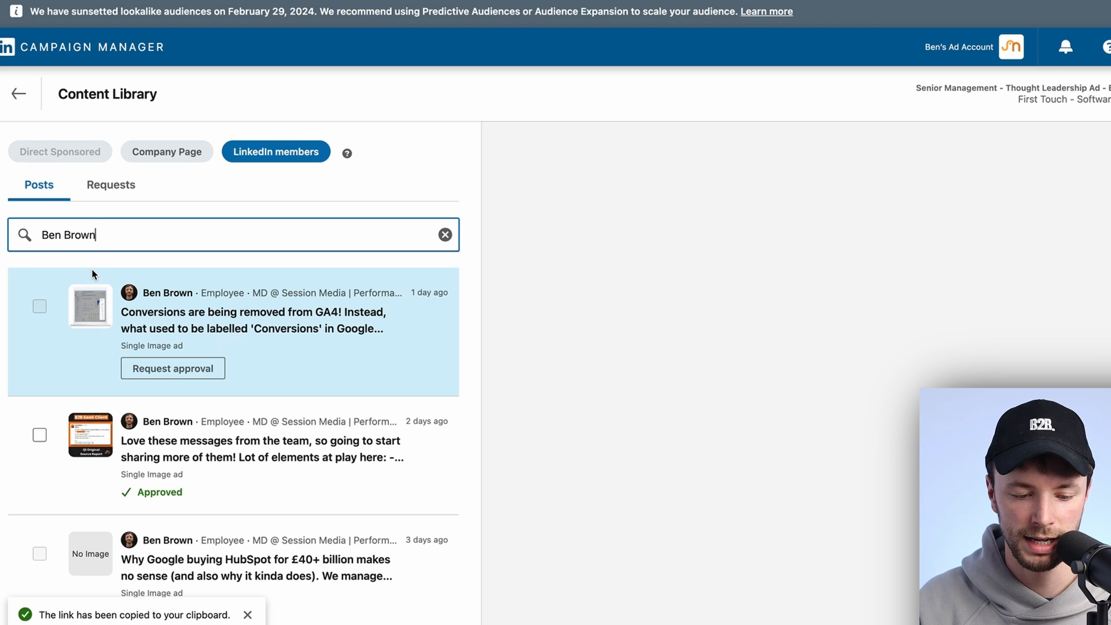
Step: Add the approved post starting "Love these messages from the team" to the campaign and continue to the review and launch stage
left_click(39, 437)
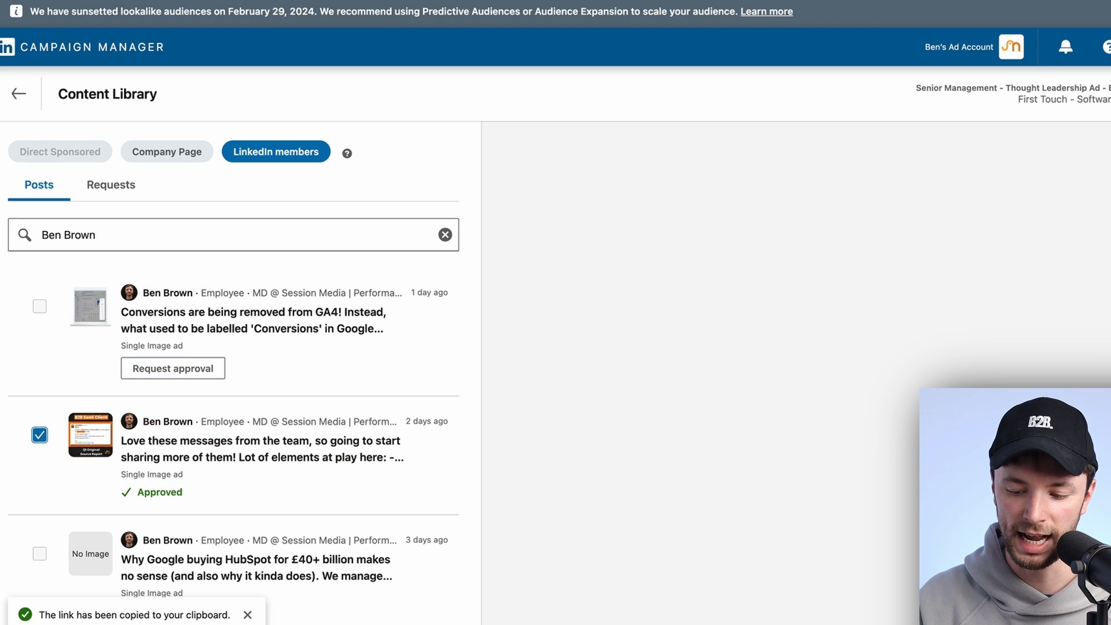
left_click(1088, 619)
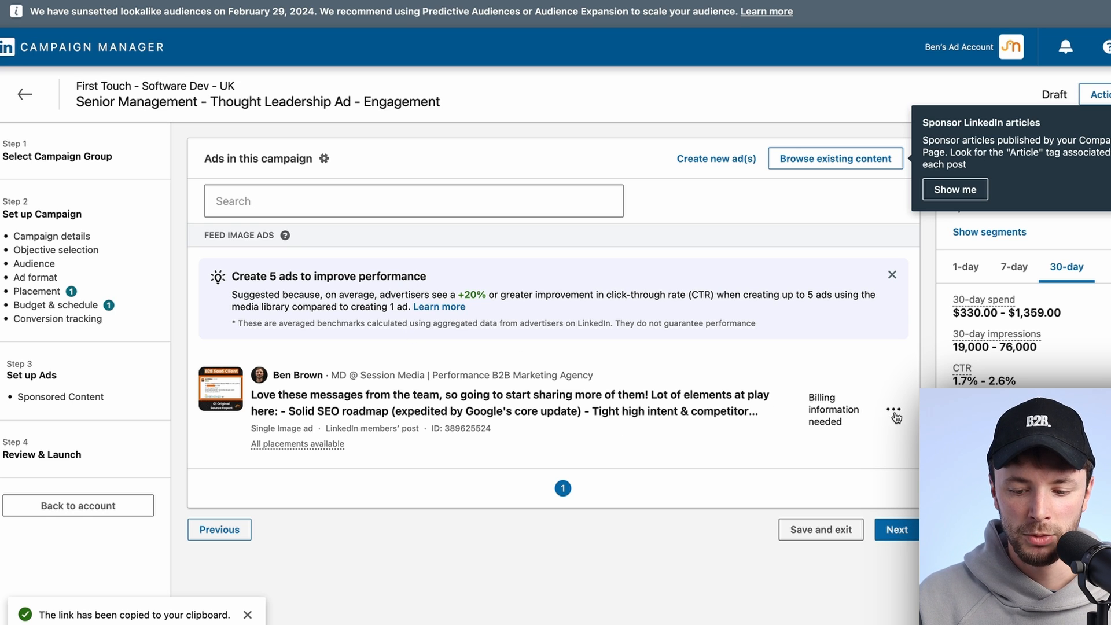
left_click(896, 530)
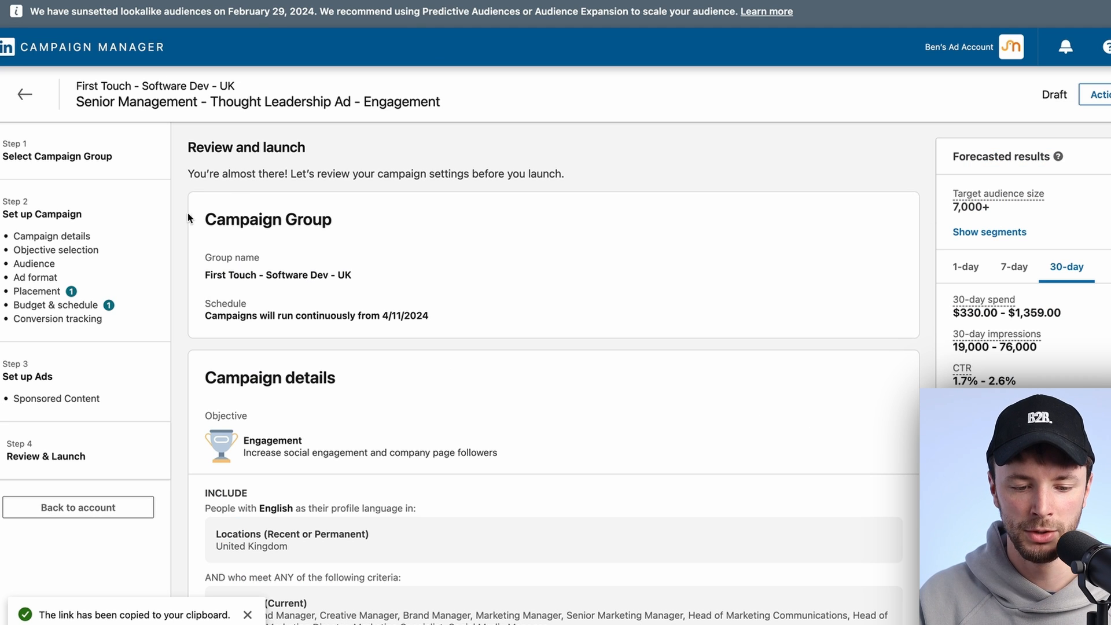
Step: Review the campaign group, objective and audience targeting, including location, job titles, company size and industry
scroll(394, 262, "down", 1)
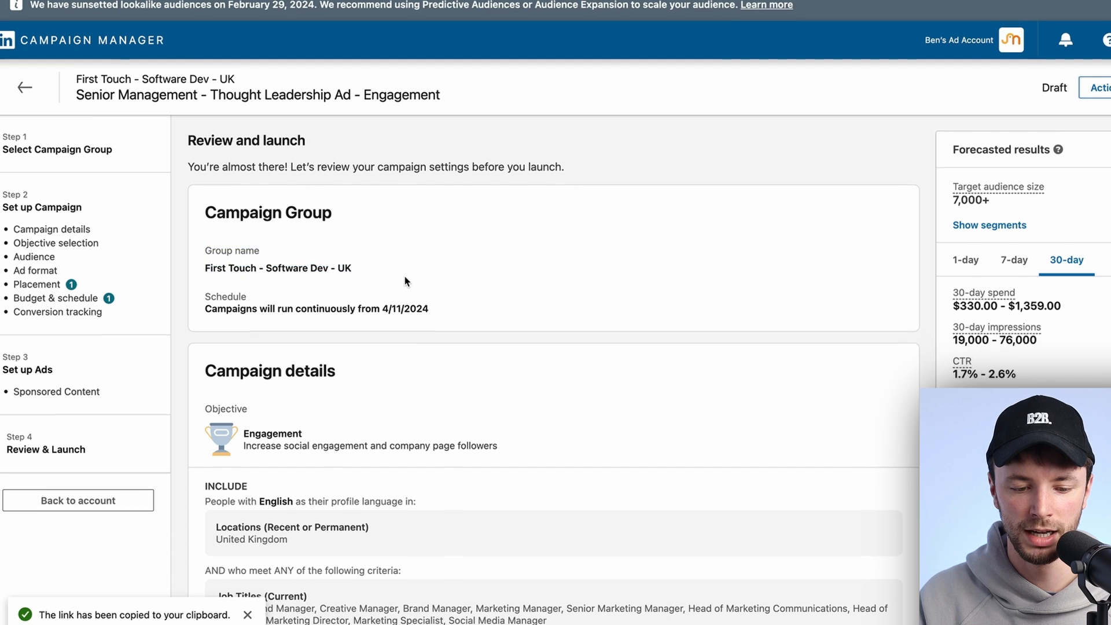
scroll(355, 249, "down", 1)
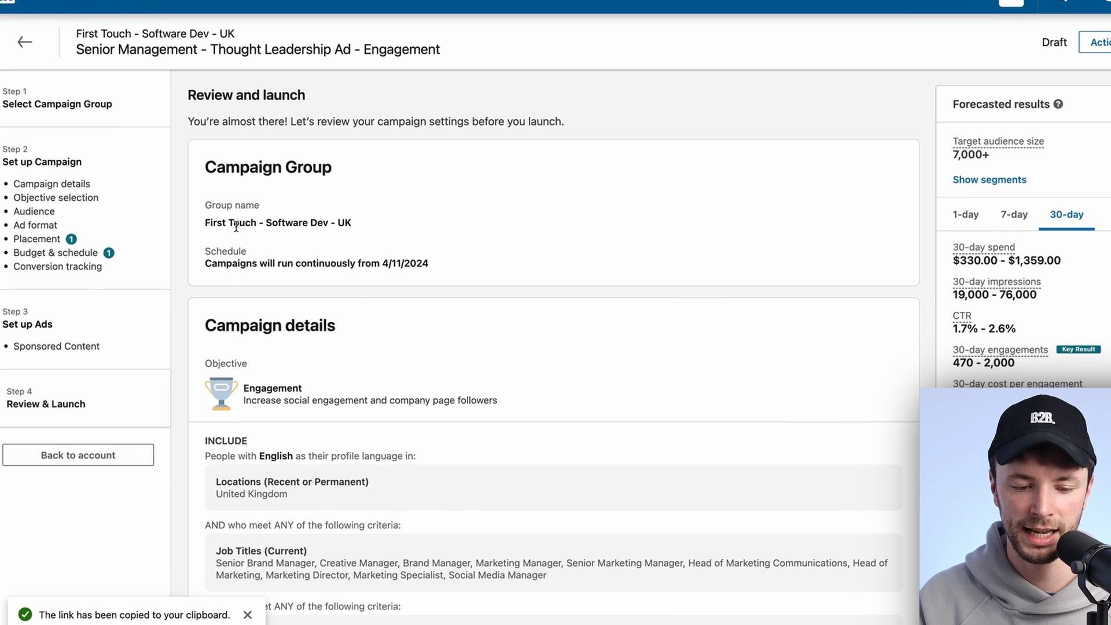
scroll(260, 254, "down", 10)
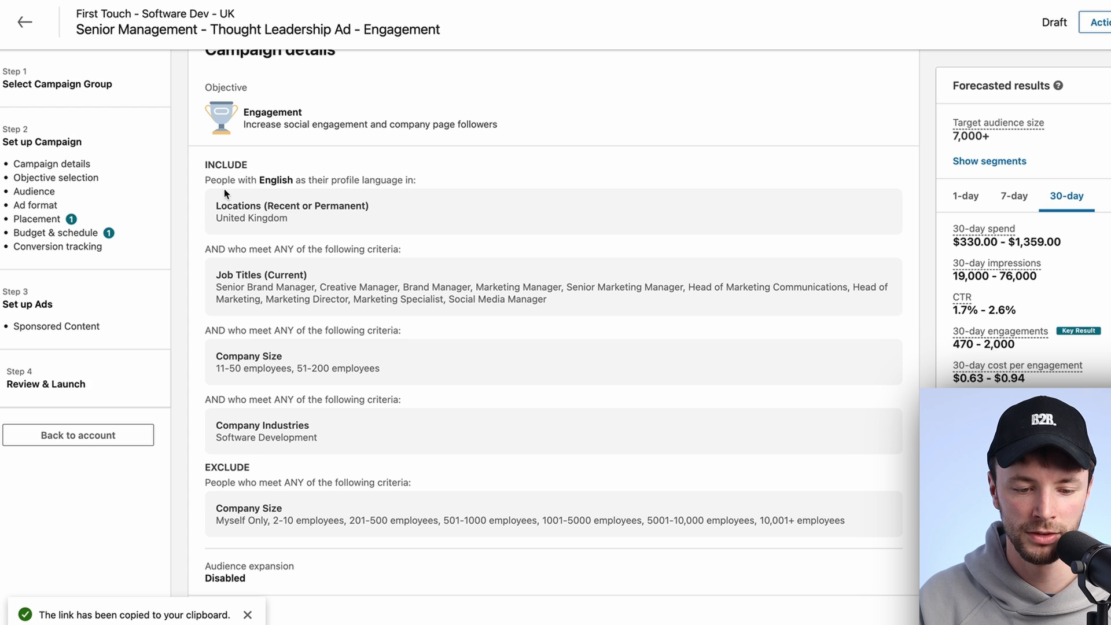
scroll(277, 145, "up", 1)
scroll(273, 186, "down", 3)
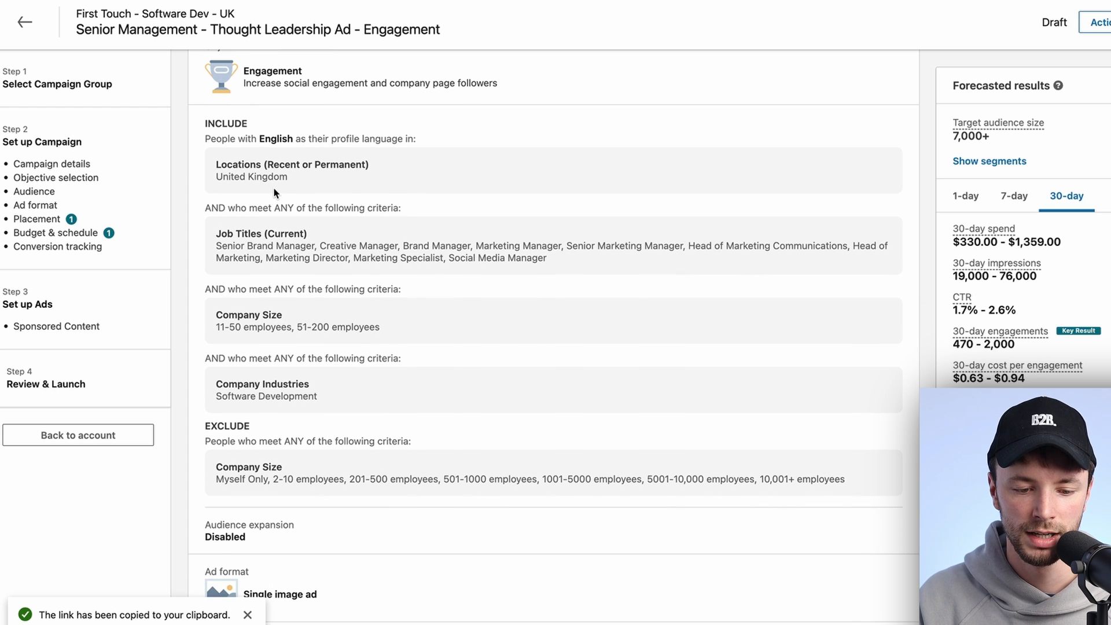
left_click_drag(215, 239, 555, 262)
left_click(557, 264)
scroll(282, 252, "down", 5)
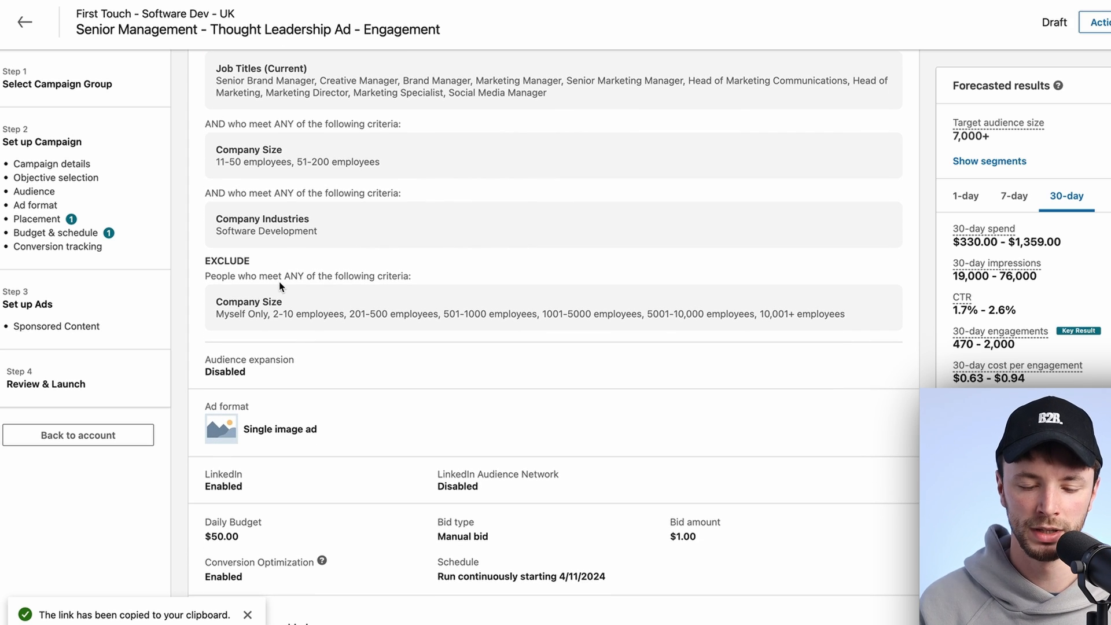
Step: Review the exclusions, audience expansion, placements, budget, bid, conversions and ad, and look over the required business information form
scroll(280, 286, "down", 1)
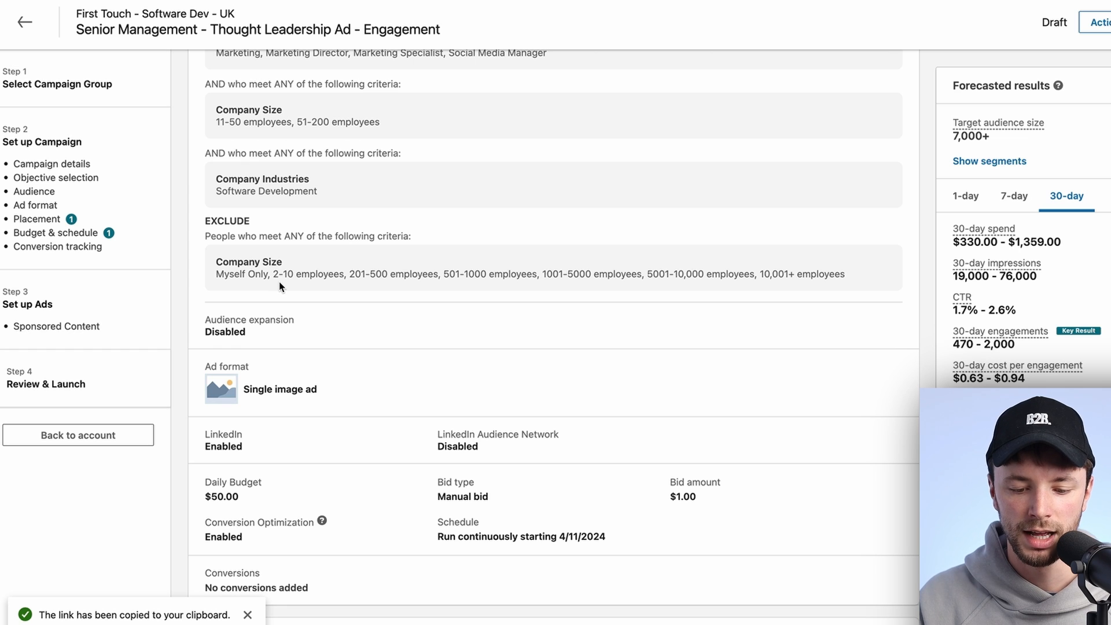
scroll(279, 287, "down", 4)
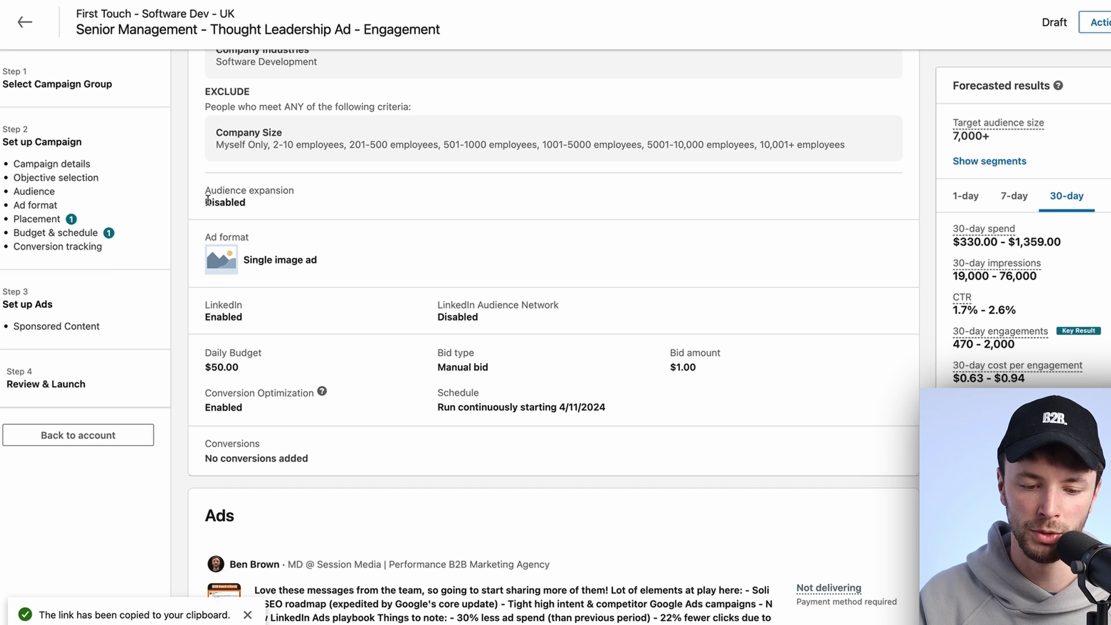
scroll(307, 220, "down", 1)
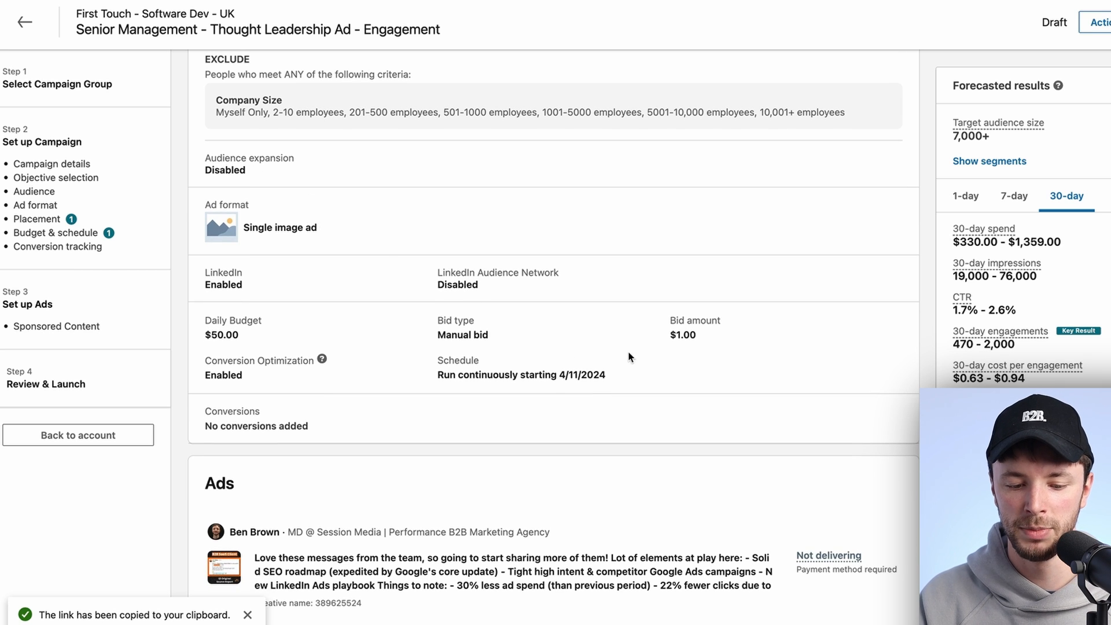
scroll(464, 318, "down", 12)
scroll(438, 282, "up", 5)
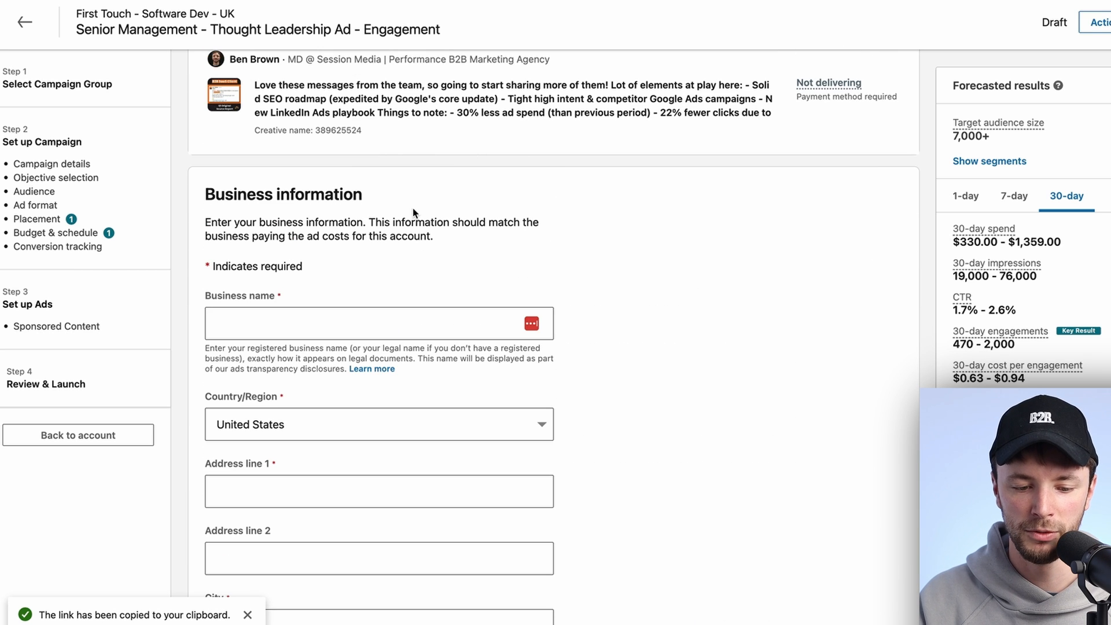
scroll(341, 207, "down", 1)
scroll(346, 205, "down", 4)
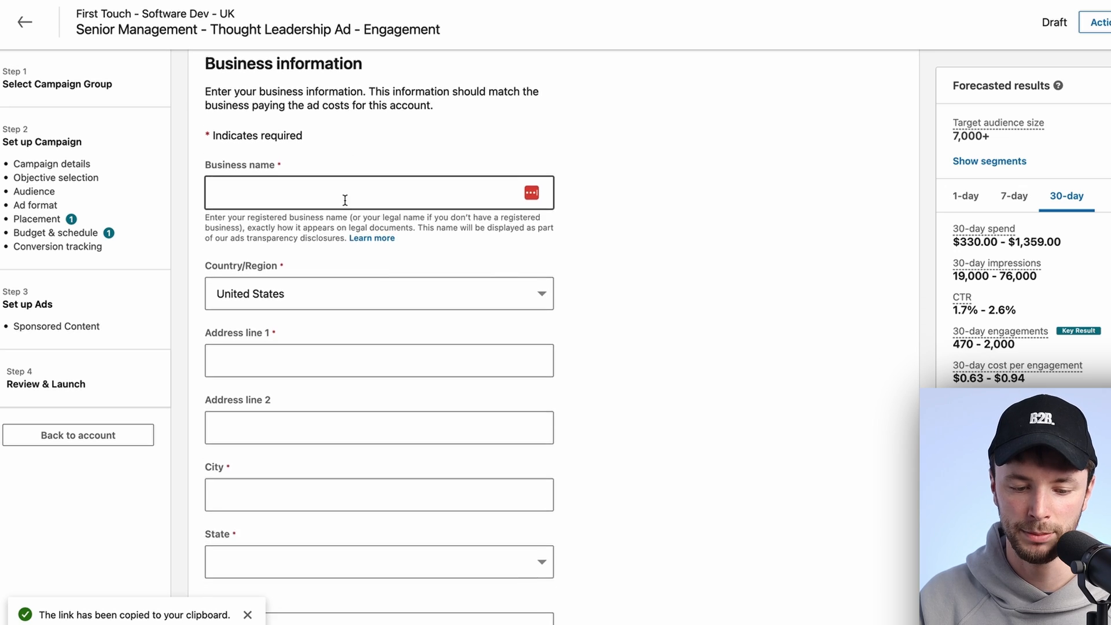